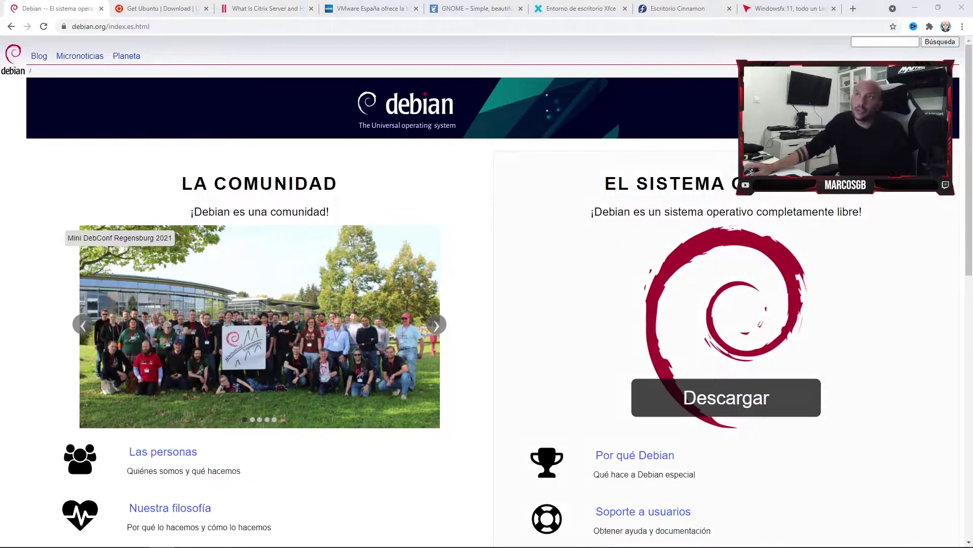
Close the Ubuntu downloads tab so the 'What Is Citrix Server?' article shows.
{"action": "key", "text": "ctrl+Tab"}
{"action": "scroll", "coordinate": [487, 284], "scroll_direction": "up", "scroll_amount": 9}
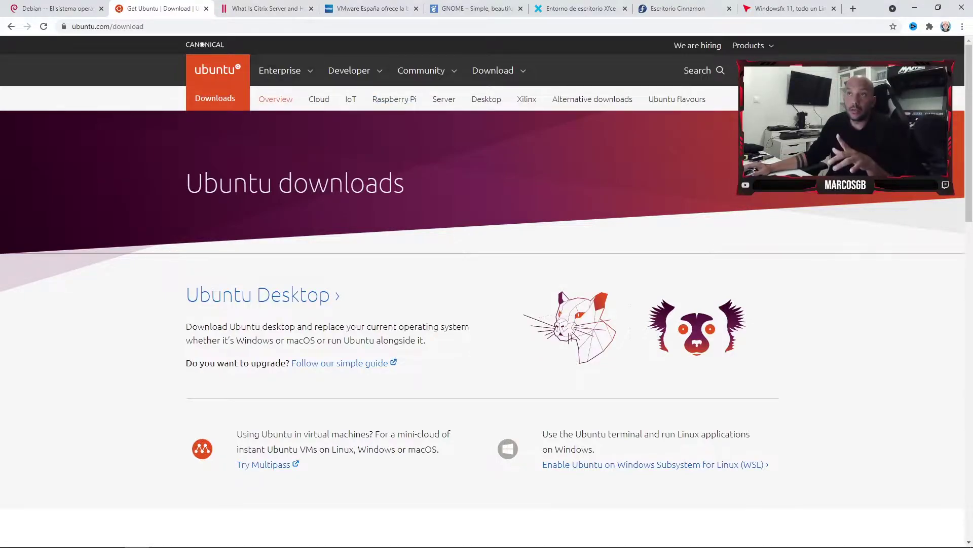
{"action": "key", "text": "ctrl+w"}
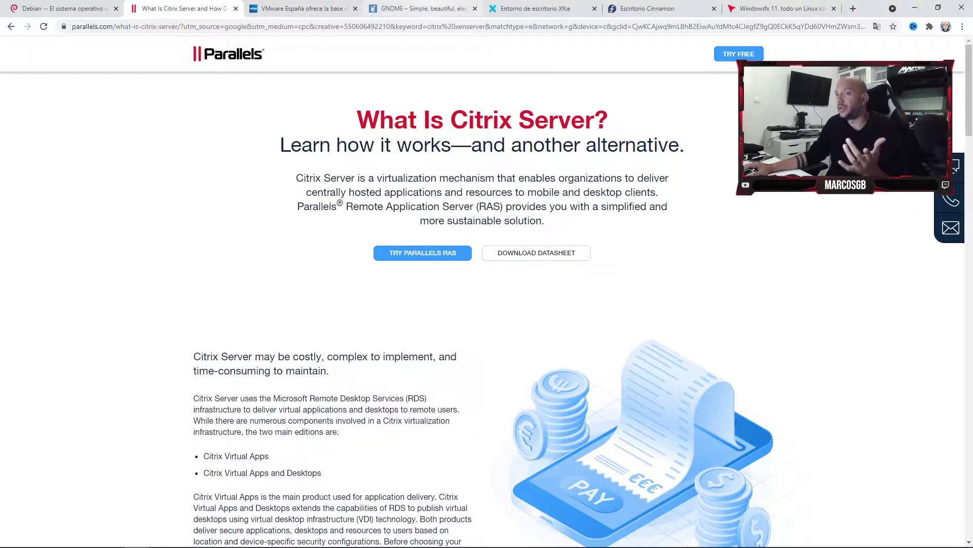
Dismiss the Start menu and bring the gnome.org tab to the front.
{"action": "left_click", "coordinate": [12, 536]}
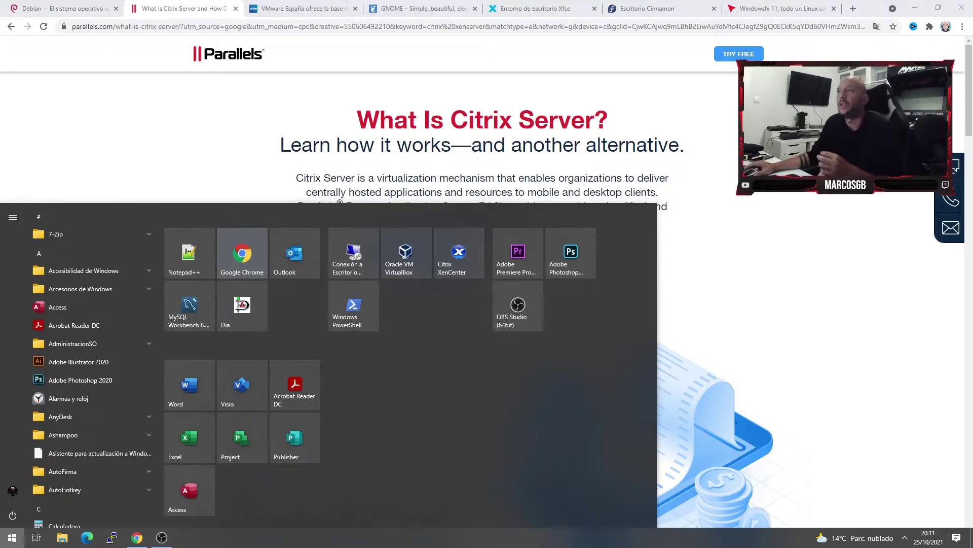
{"action": "key", "text": "Escape"}
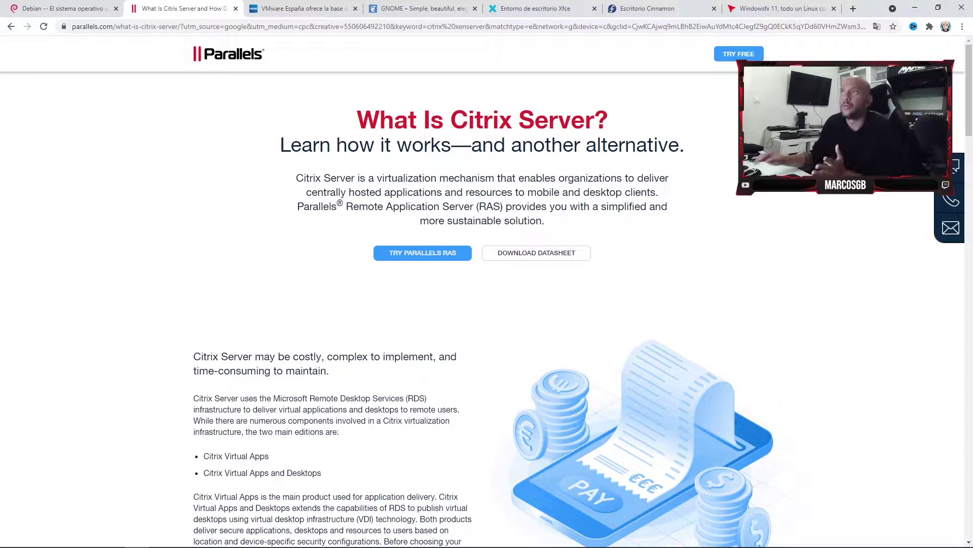
{"action": "left_click", "coordinate": [405, 9]}
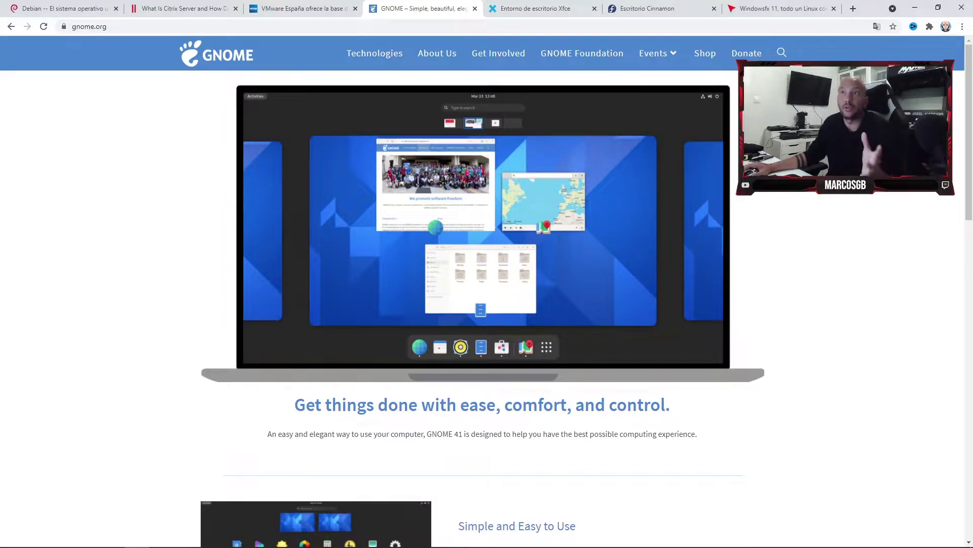
Look over gnome.org, then move to the 'Entorno de escritorio Xfce' tab.
{"action": "scroll", "coordinate": [487, 292], "scroll_direction": "down", "scroll_amount": 9}
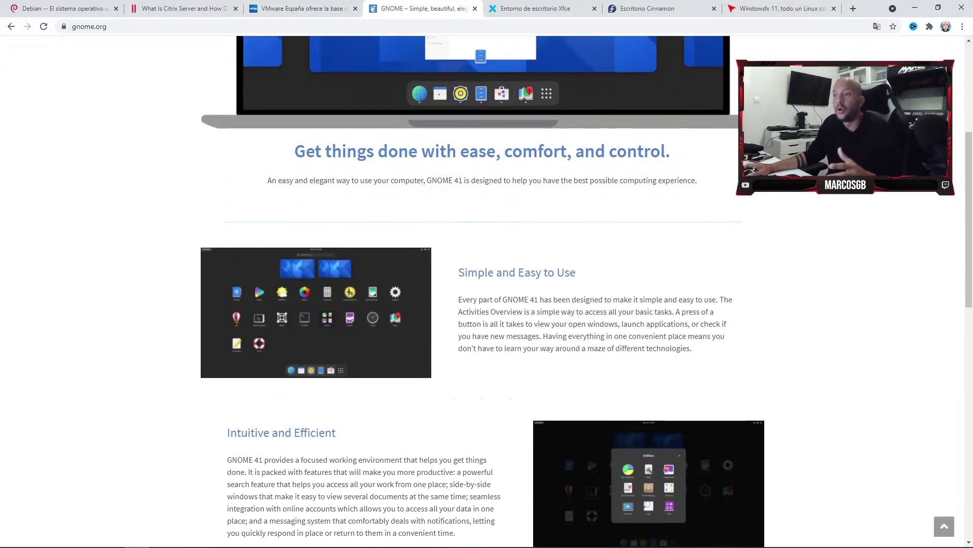
{"action": "scroll", "coordinate": [486, 292], "scroll_direction": "down", "scroll_amount": 6}
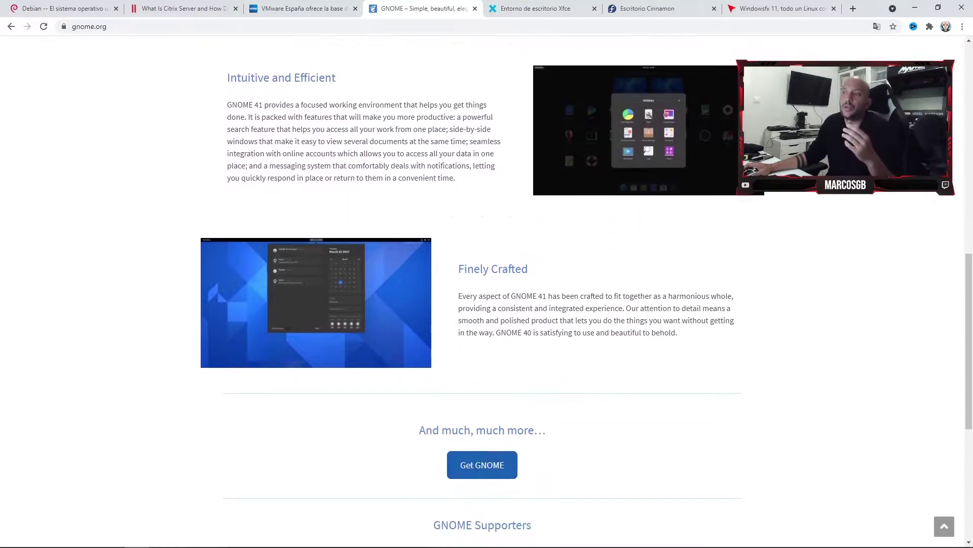
{"action": "scroll", "coordinate": [487, 291], "scroll_direction": "up", "scroll_amount": 10}
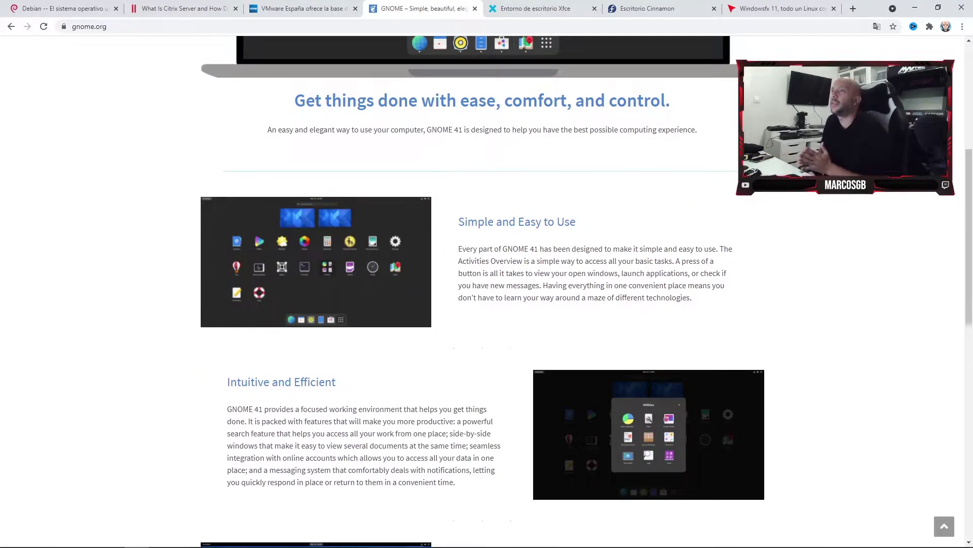
{"action": "scroll", "coordinate": [487, 292], "scroll_direction": "up", "scroll_amount": 6}
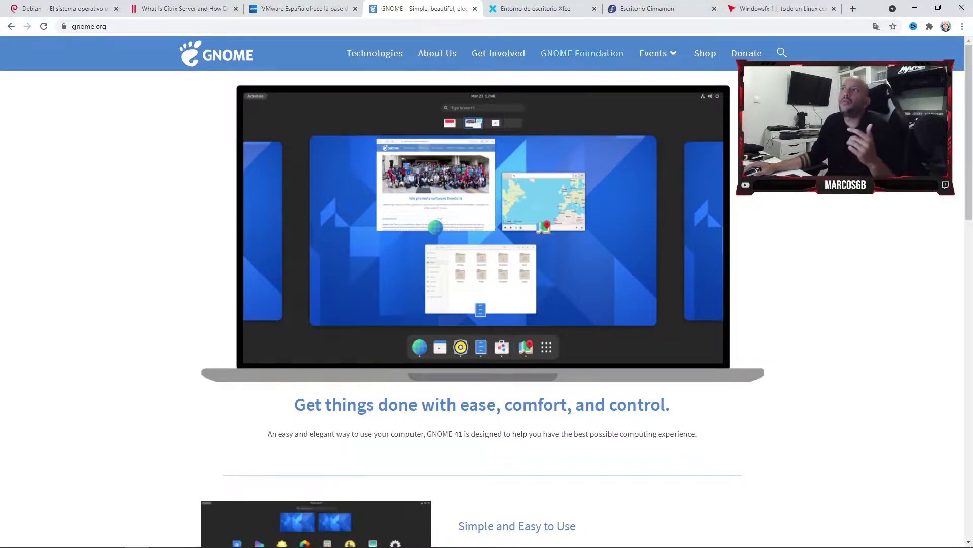
{"action": "key", "text": "ctrl+Tab"}
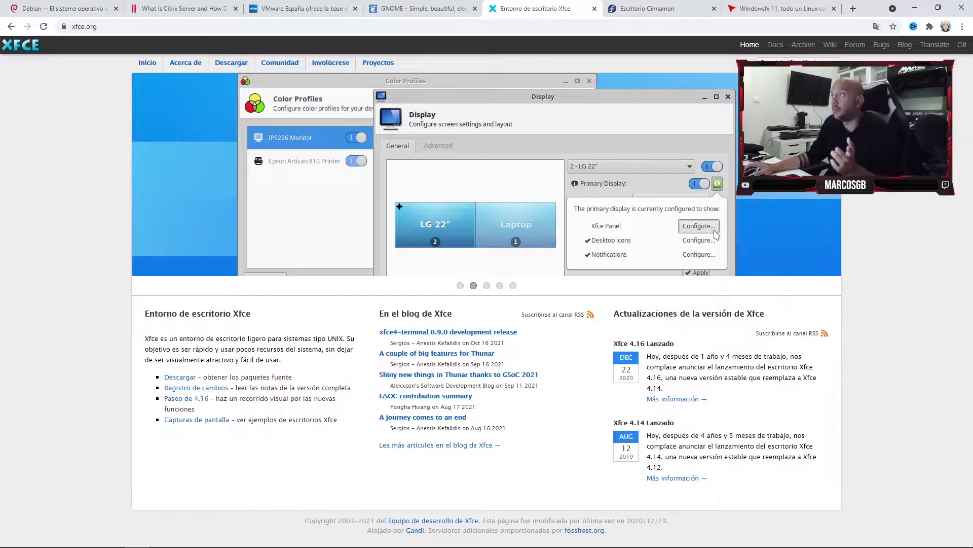
Browse the Fedora Cinnamon spin page, then switch to the Windowsfx 11 MuyComputer article.
{"action": "left_click", "coordinate": [654, 8]}
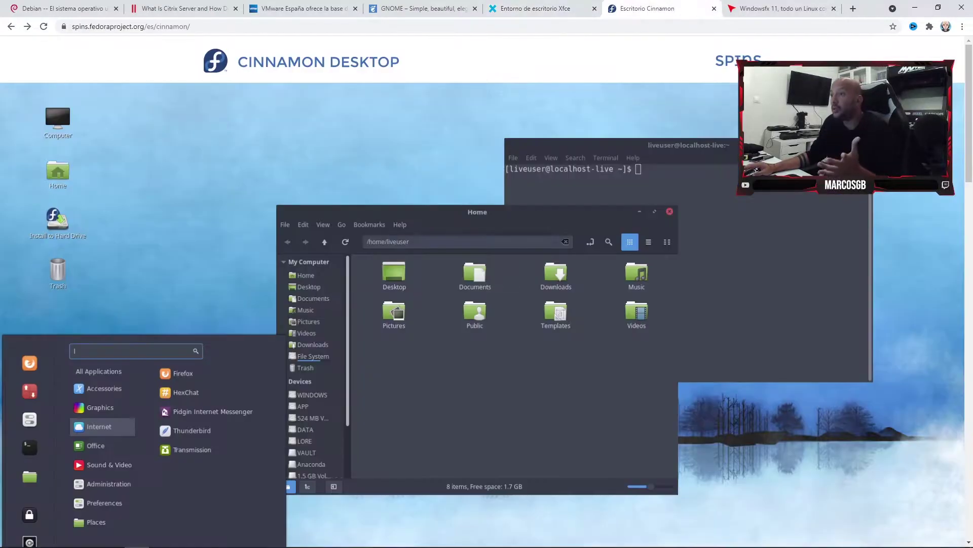
{"action": "scroll", "coordinate": [486, 292], "scroll_direction": "down", "scroll_amount": 3}
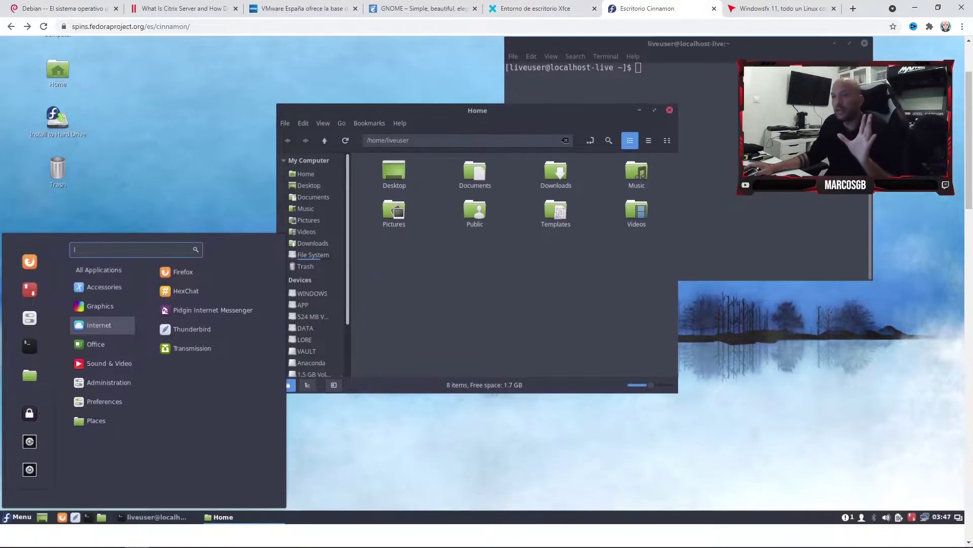
{"action": "scroll", "coordinate": [487, 292], "scroll_direction": "up", "scroll_amount": 3}
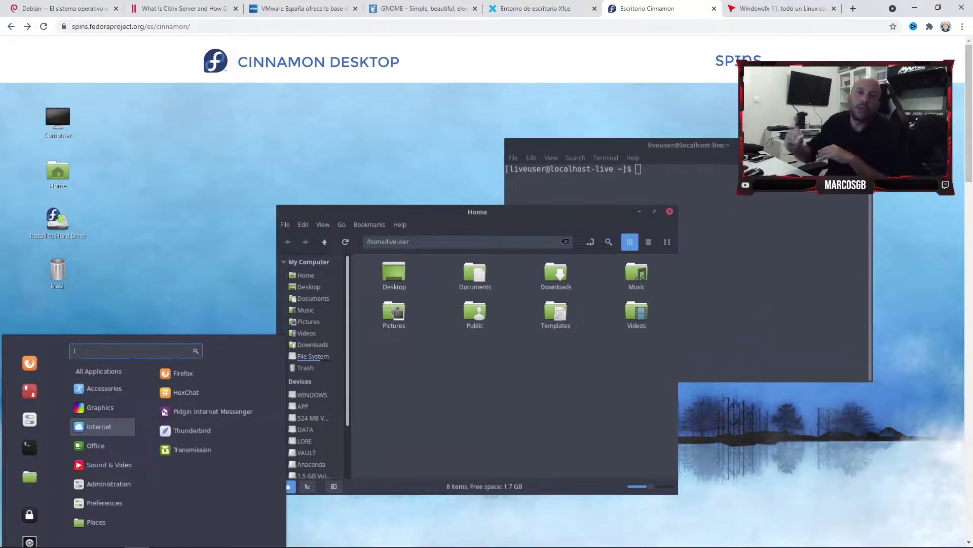
{"action": "scroll", "coordinate": [486, 292], "scroll_direction": "down", "scroll_amount": 3}
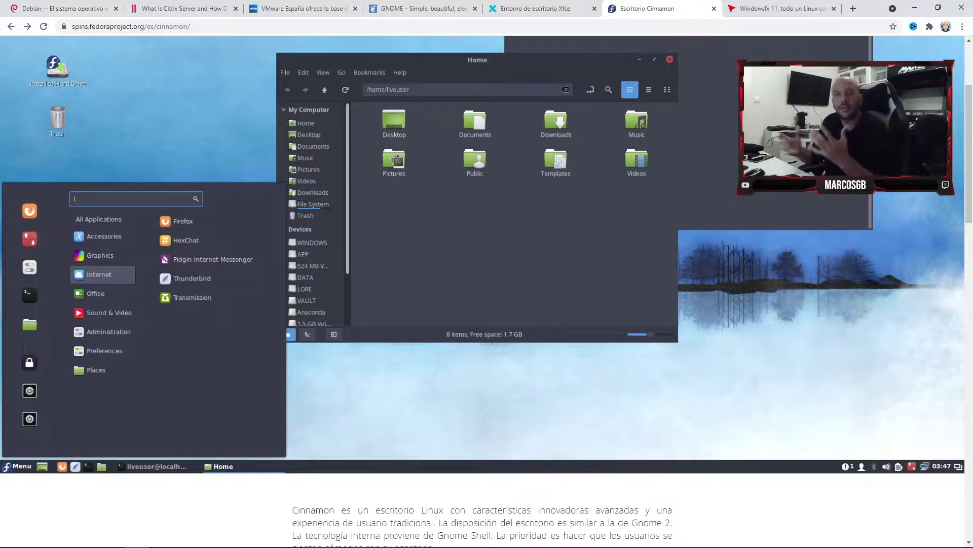
{"action": "scroll", "coordinate": [487, 292], "scroll_direction": "down", "scroll_amount": 6}
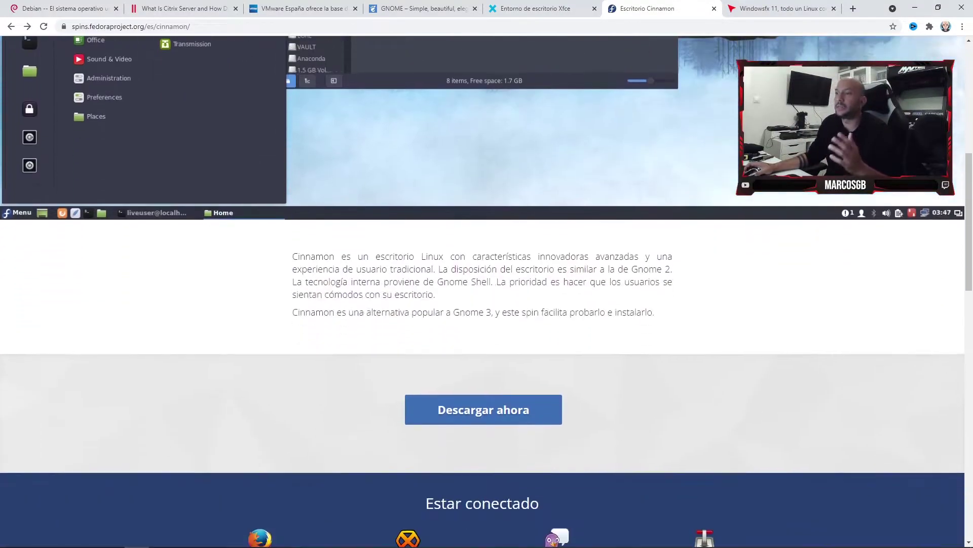
{"action": "scroll", "coordinate": [487, 291], "scroll_direction": "up", "scroll_amount": 5}
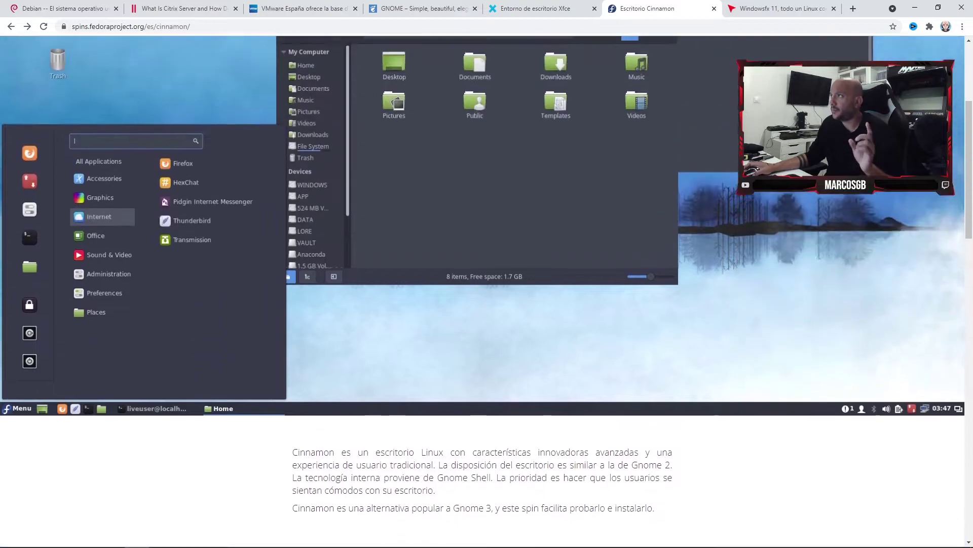
{"action": "left_click", "coordinate": [781, 8]}
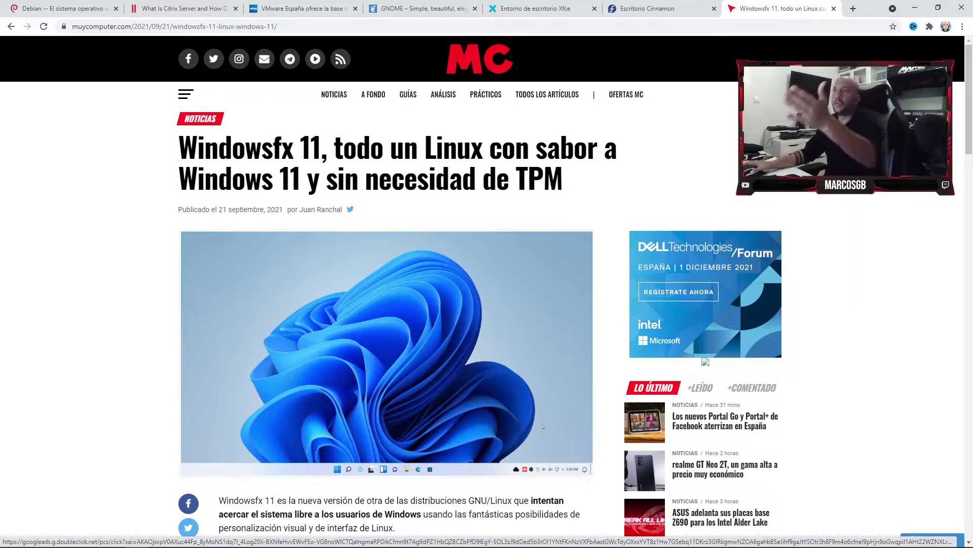
Move the Escritorio Cinnamon tab into second position, right after the Debian tab.
{"action": "scroll", "coordinate": [385, 304], "scroll_direction": "down", "scroll_amount": 1}
{"action": "scroll", "coordinate": [386, 304], "scroll_direction": "down", "scroll_amount": 3}
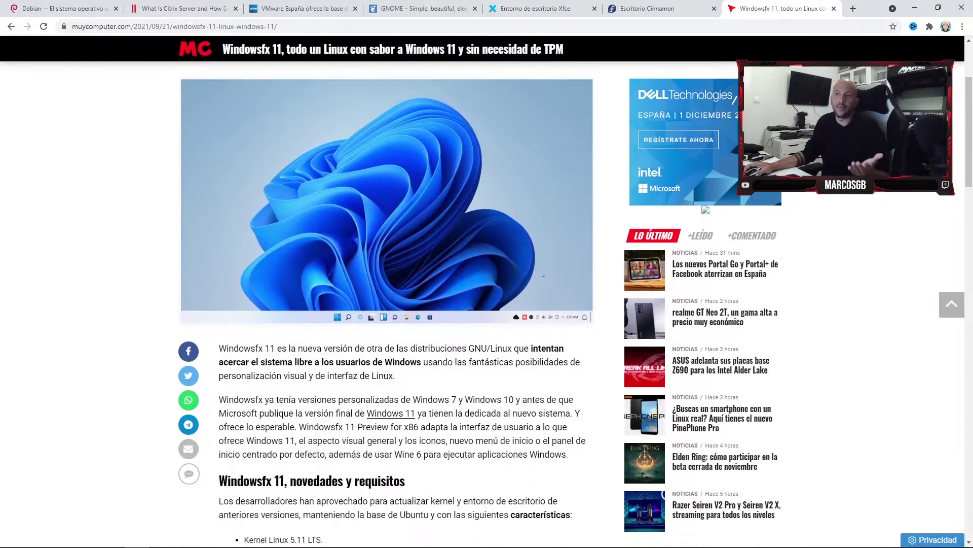
{"action": "scroll", "coordinate": [542, 325], "scroll_direction": "down", "scroll_amount": 6}
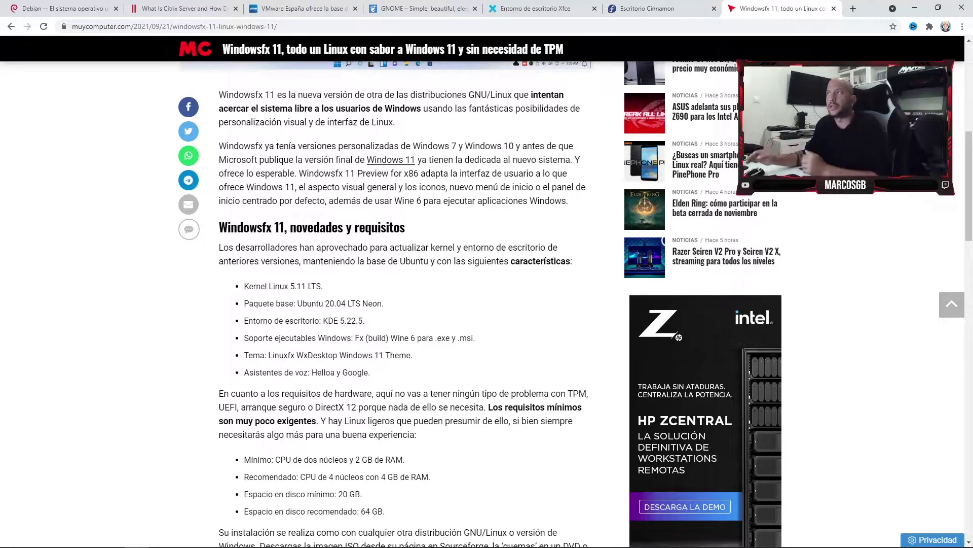
{"action": "left_click_drag", "start_coordinate": [659, 8], "coordinate": [182, 8]}
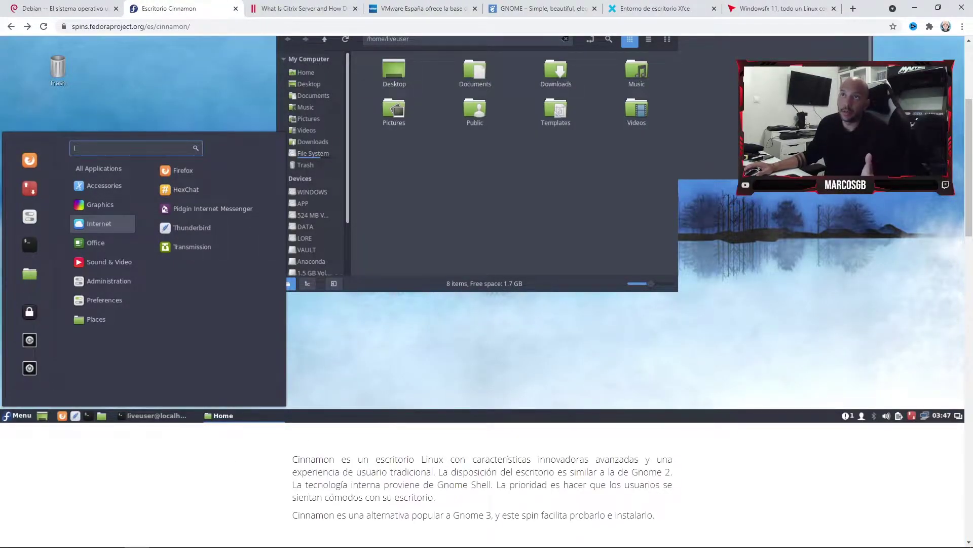
On the Debian home page, start the Debian 11 netinst amd64 ISO download.
{"action": "left_click", "coordinate": [61, 8]}
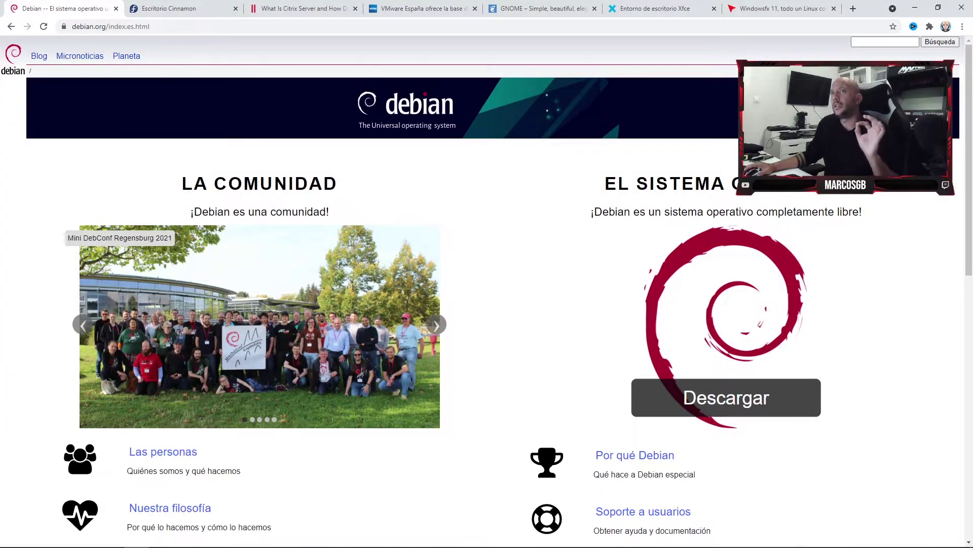
{"action": "left_click", "coordinate": [183, 9]}
{"action": "left_click", "coordinate": [61, 9]}
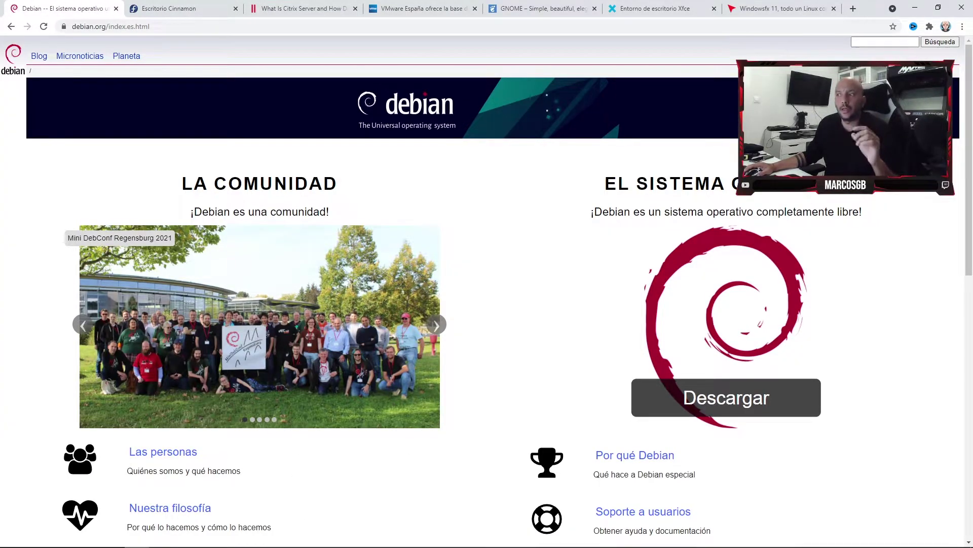
{"action": "scroll", "coordinate": [487, 292], "scroll_direction": "down", "scroll_amount": 6}
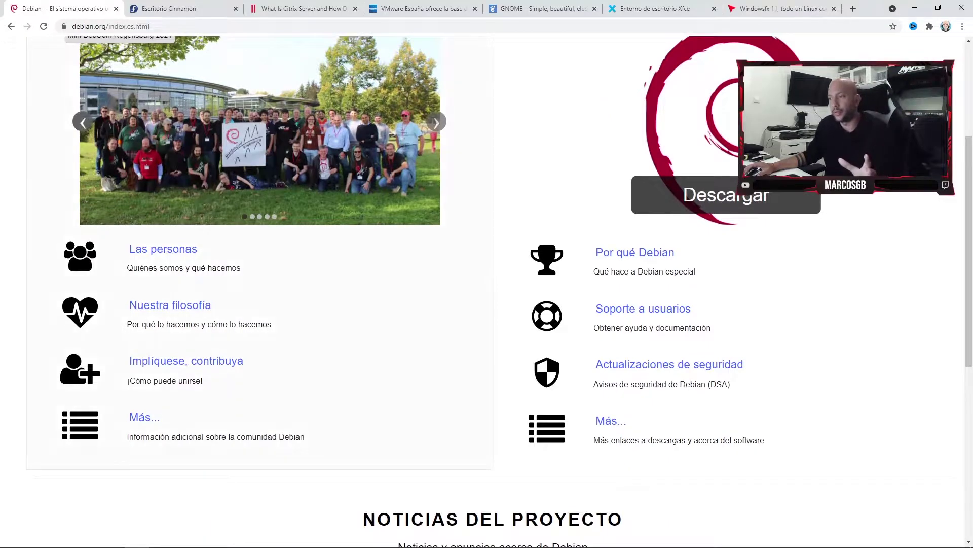
{"action": "scroll", "coordinate": [162, 99], "scroll_direction": "down", "scroll_amount": 1}
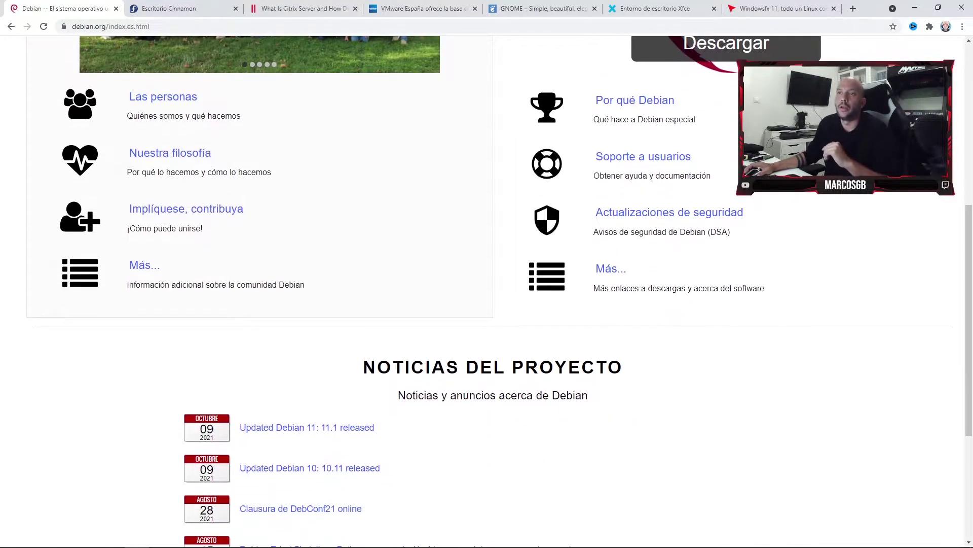
{"action": "scroll", "coordinate": [162, 99], "scroll_direction": "up", "scroll_amount": 6}
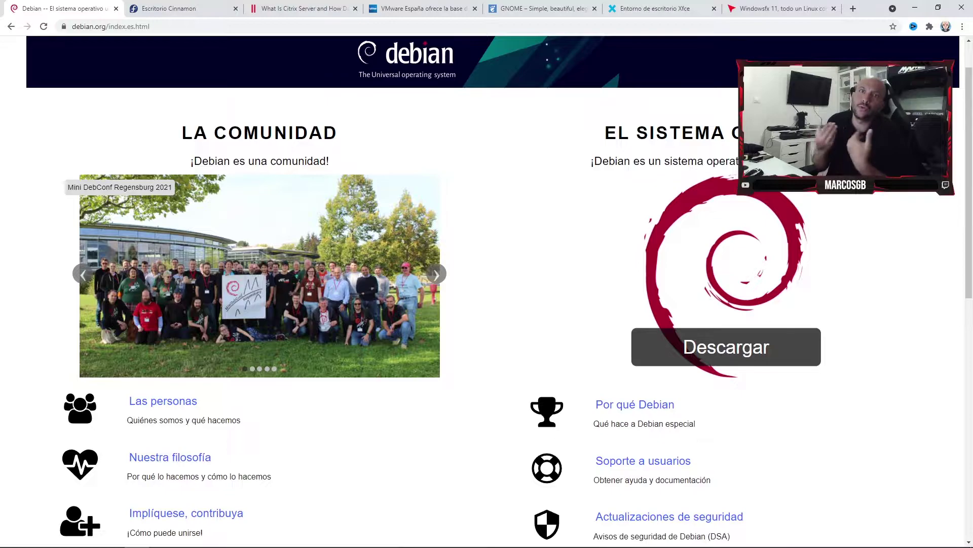
{"action": "scroll", "coordinate": [659, 304], "scroll_direction": "down", "scroll_amount": 2}
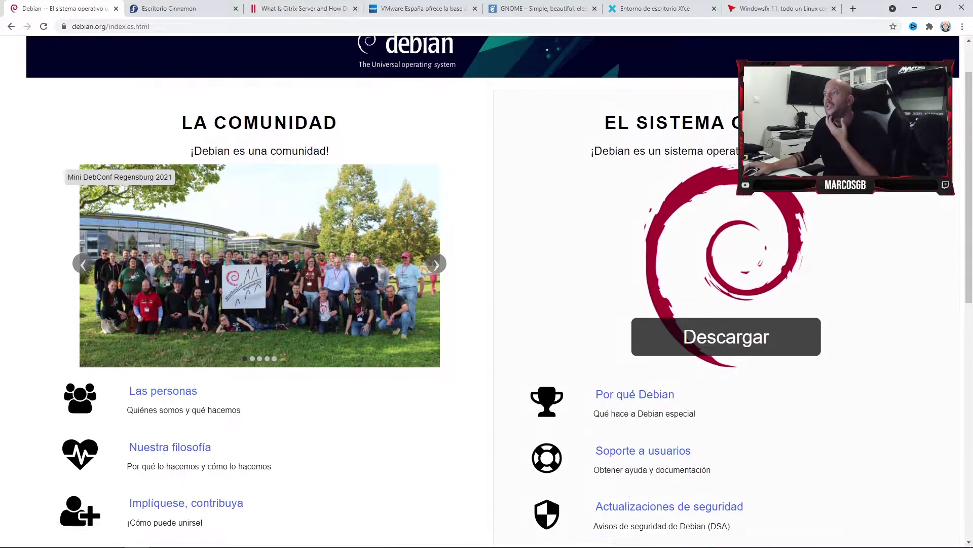
{"action": "scroll", "coordinate": [725, 249], "scroll_direction": "up", "scroll_amount": 2}
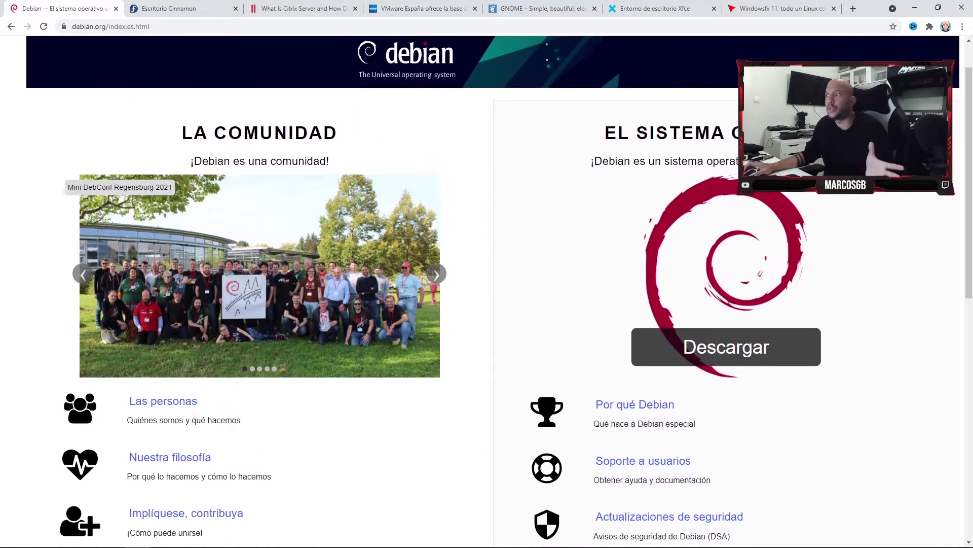
{"action": "left_click", "coordinate": [726, 347]}
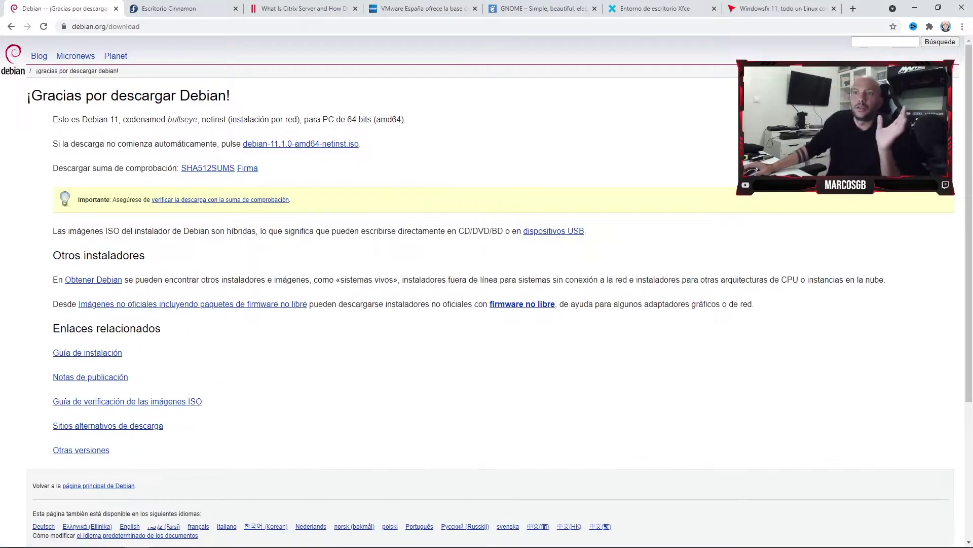
Highlight the netinst ISO link sentence on the '¡Gracias por descargar Debian!' page.
{"action": "scroll", "coordinate": [486, 291], "scroll_direction": "down", "scroll_amount": 1}
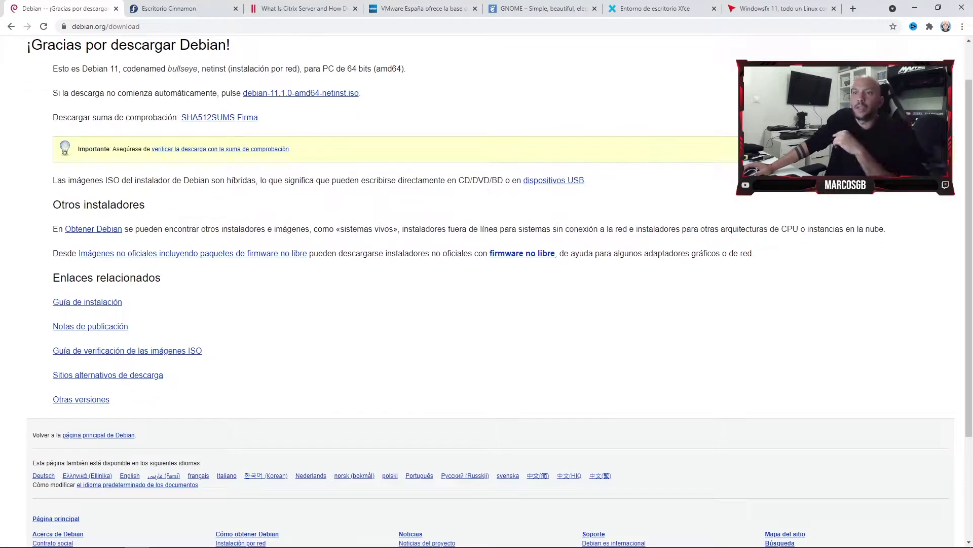
{"action": "scroll", "coordinate": [486, 291], "scroll_direction": "up", "scroll_amount": 1}
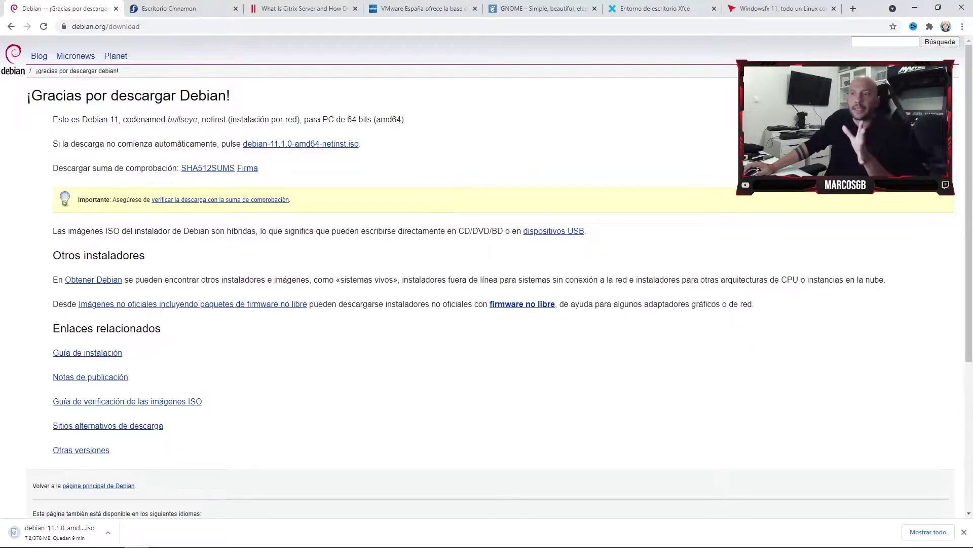
{"action": "left_click_drag", "start_coordinate": [360, 144], "coordinate": [236, 144]}
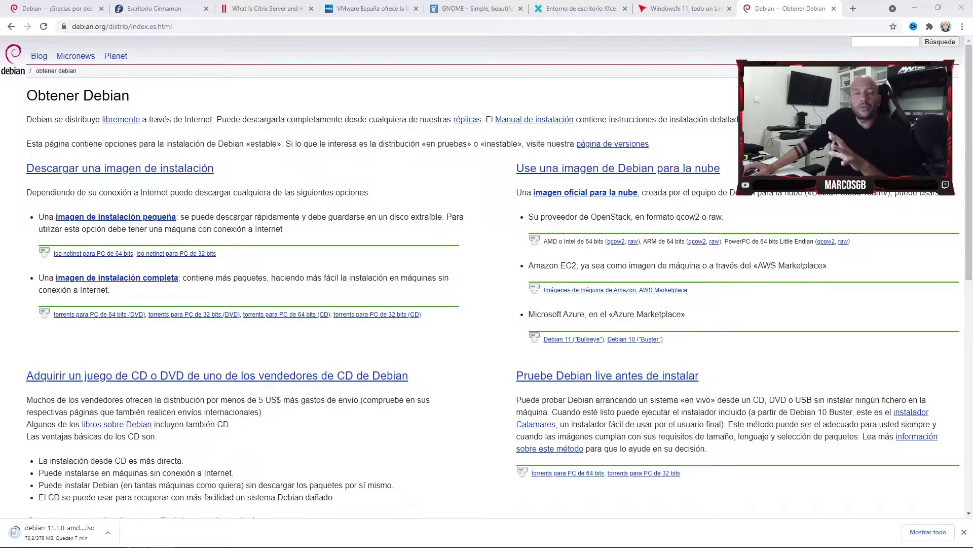
Follow the 'imagen de instalación completa' link to the Debian en CD/DVD page for 11.1.0.
{"action": "left_click_drag", "start_coordinate": [25, 92], "coordinate": [112, 291]}
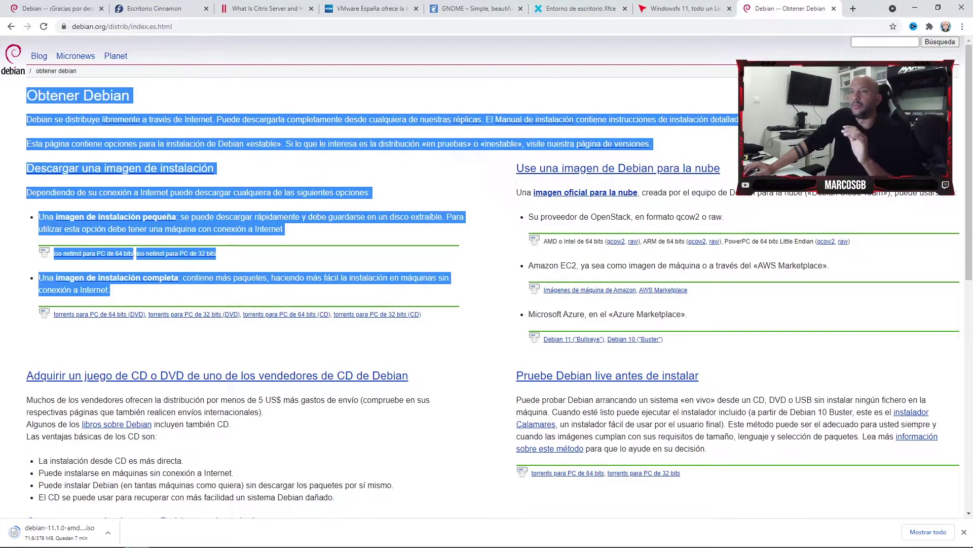
{"action": "left_click", "coordinate": [112, 292]}
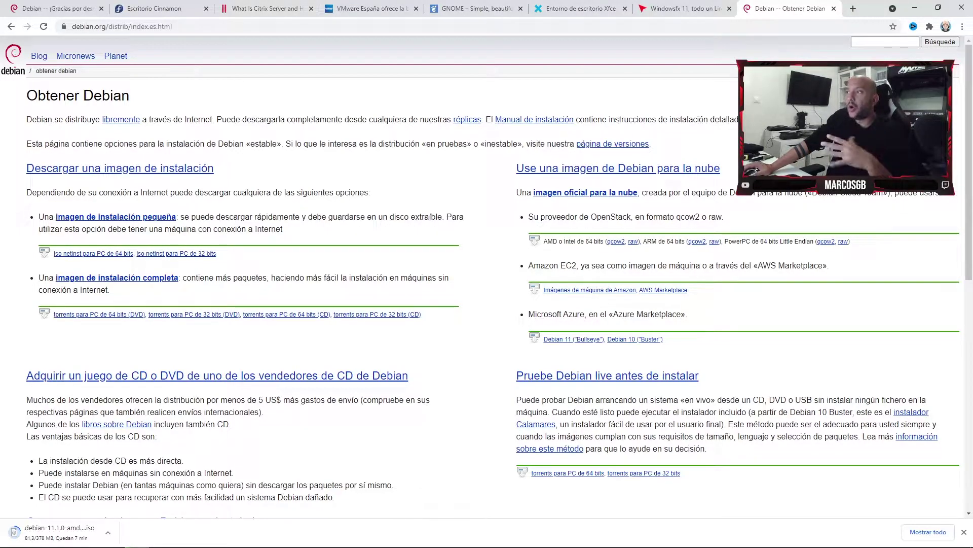
{"action": "scroll", "coordinate": [378, 213], "scroll_direction": "down", "scroll_amount": 2}
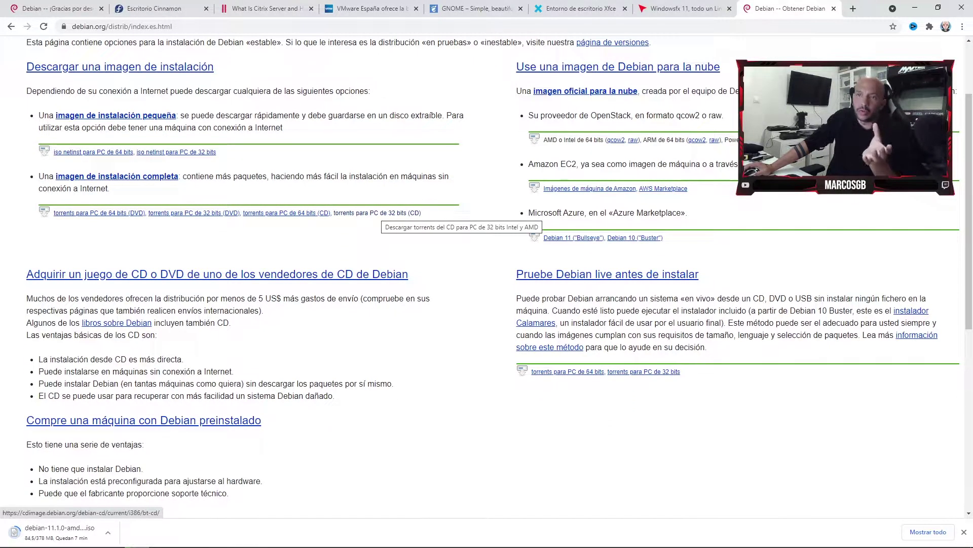
{"action": "scroll", "coordinate": [377, 213], "scroll_direction": "down", "scroll_amount": 2}
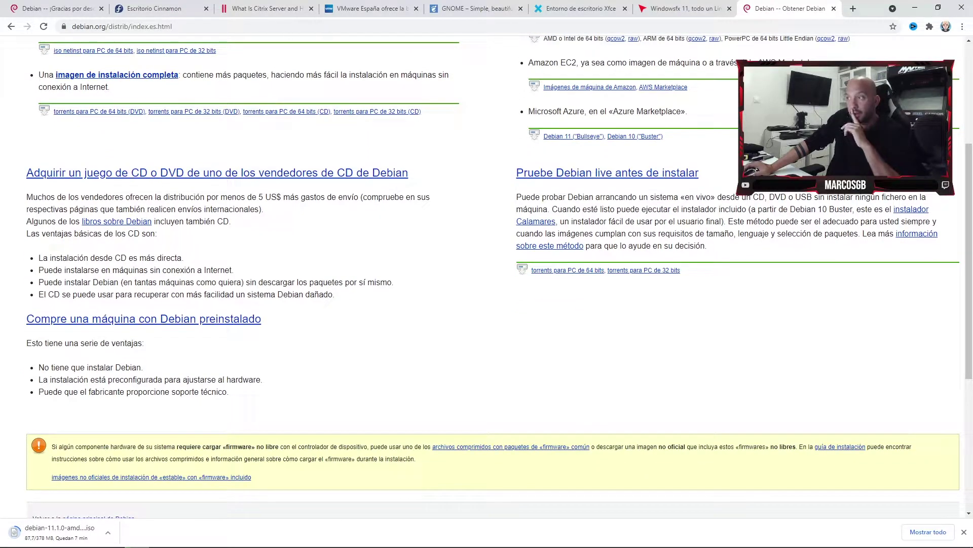
{"action": "scroll", "coordinate": [558, 324], "scroll_direction": "up", "scroll_amount": 1}
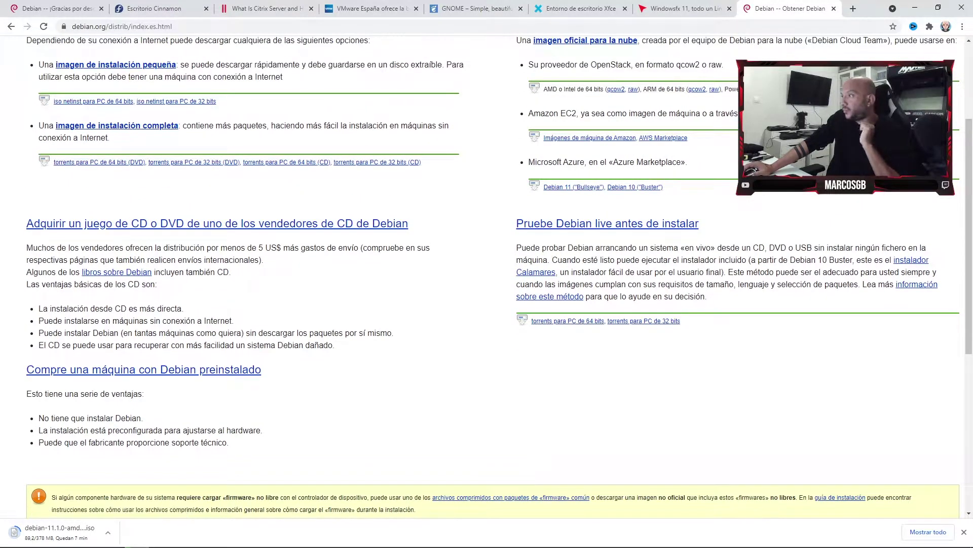
{"action": "scroll", "coordinate": [487, 274], "scroll_direction": "up", "scroll_amount": 3}
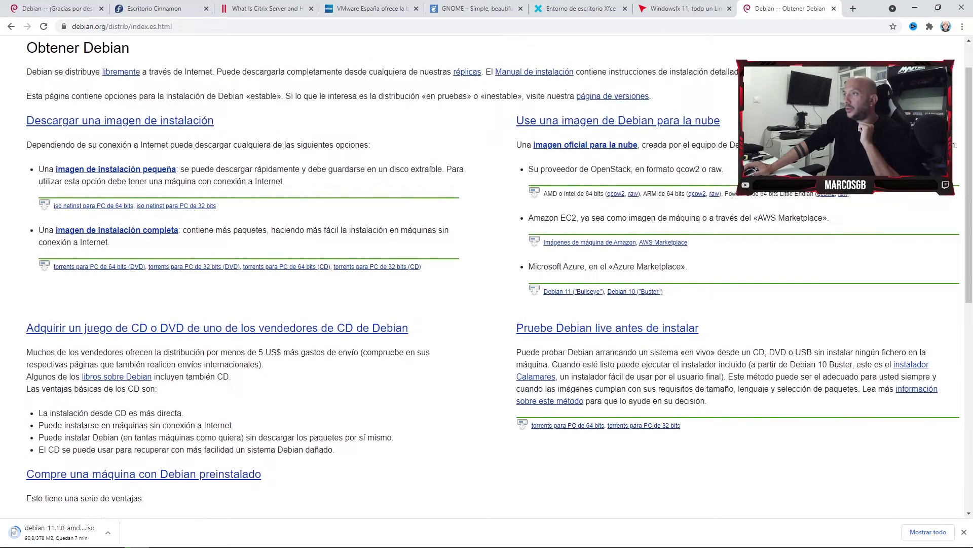
{"action": "scroll", "coordinate": [486, 272], "scroll_direction": "down", "scroll_amount": 1}
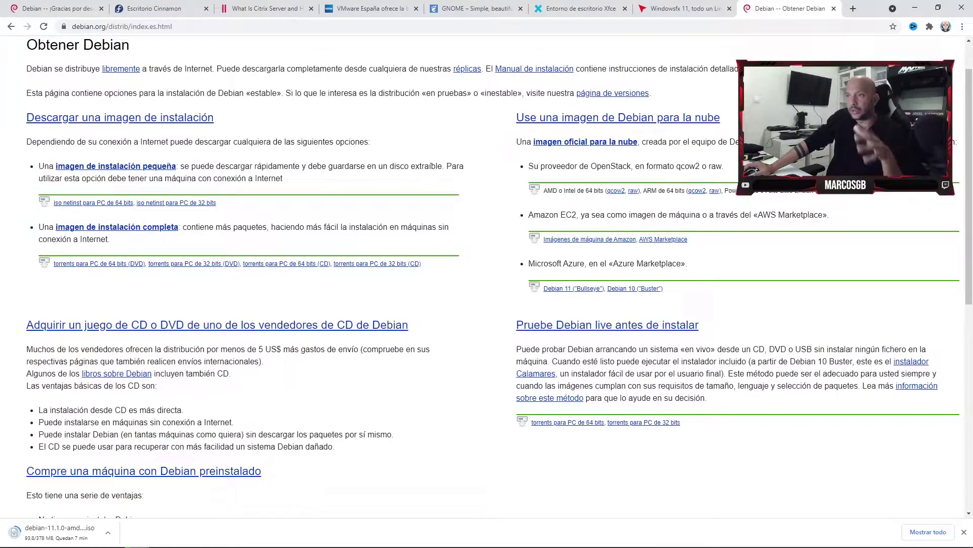
{"action": "scroll", "coordinate": [487, 274], "scroll_direction": "up", "scroll_amount": 1}
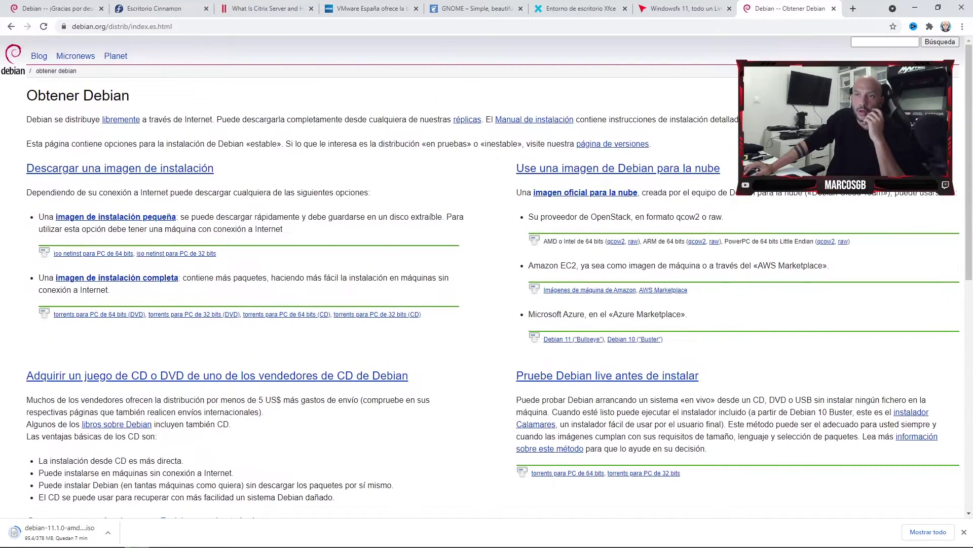
{"action": "left_click", "coordinate": [117, 278]}
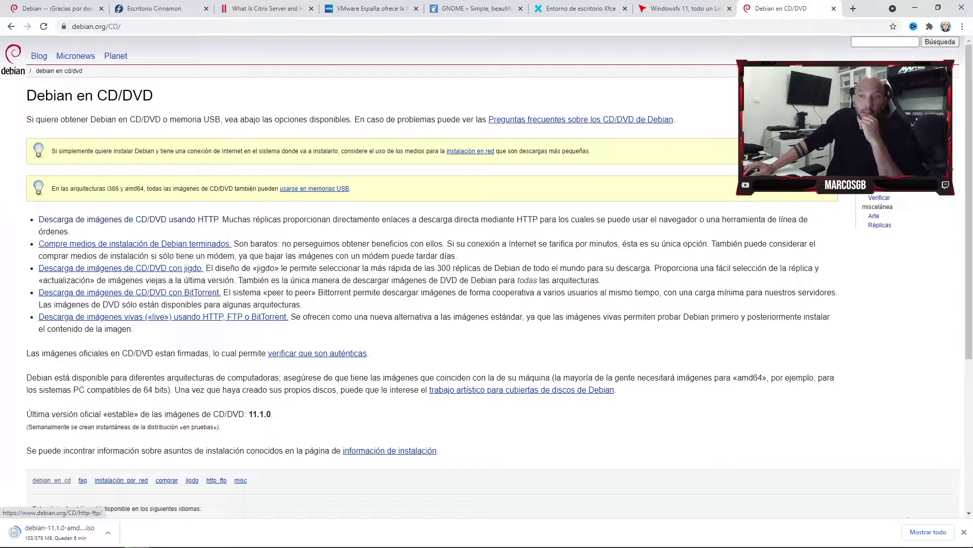
Open the HTTP CD/DVD download page, view the mirror list by country, and start a page search.
{"action": "left_click", "coordinate": [127, 219]}
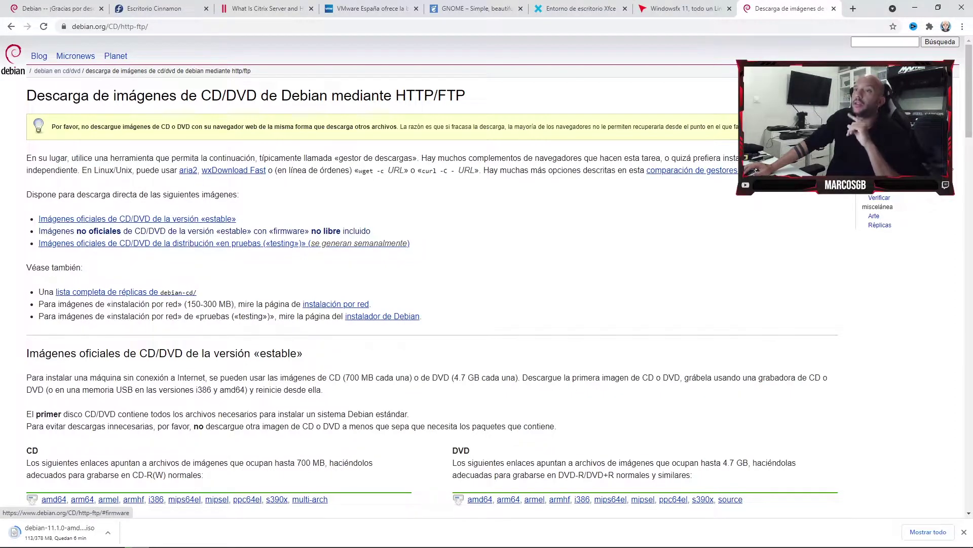
{"action": "left_click", "coordinate": [203, 231]}
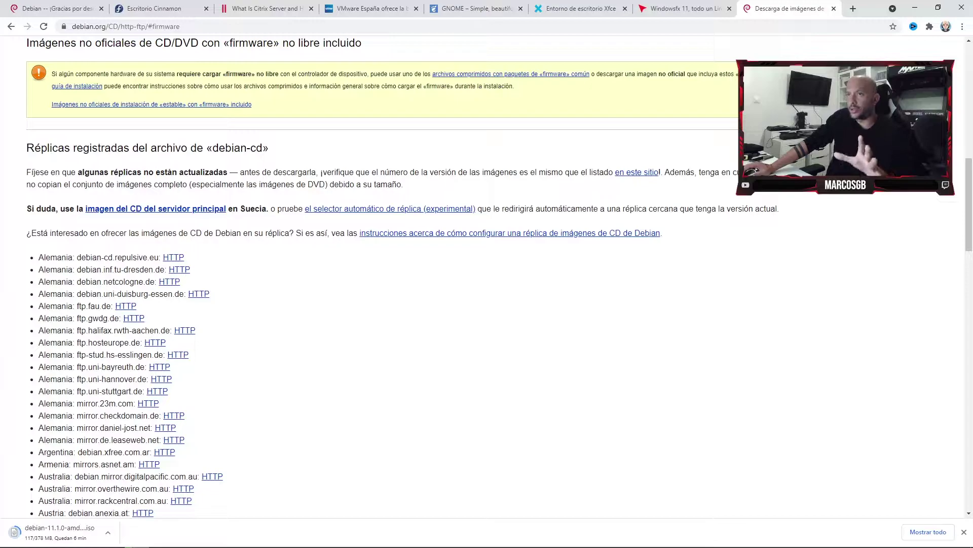
{"action": "scroll", "coordinate": [487, 278], "scroll_direction": "down", "scroll_amount": 4}
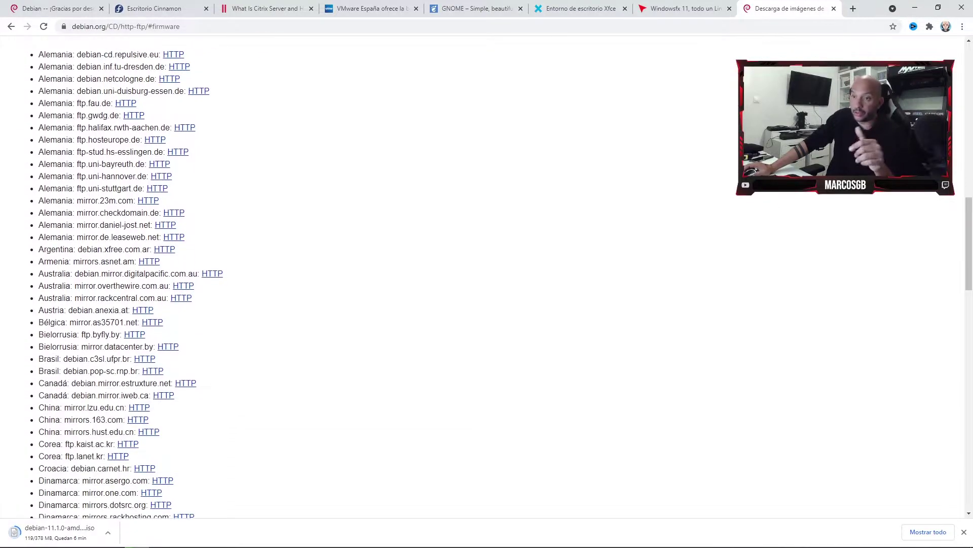
{"action": "scroll", "coordinate": [487, 279], "scroll_direction": "down", "scroll_amount": 1}
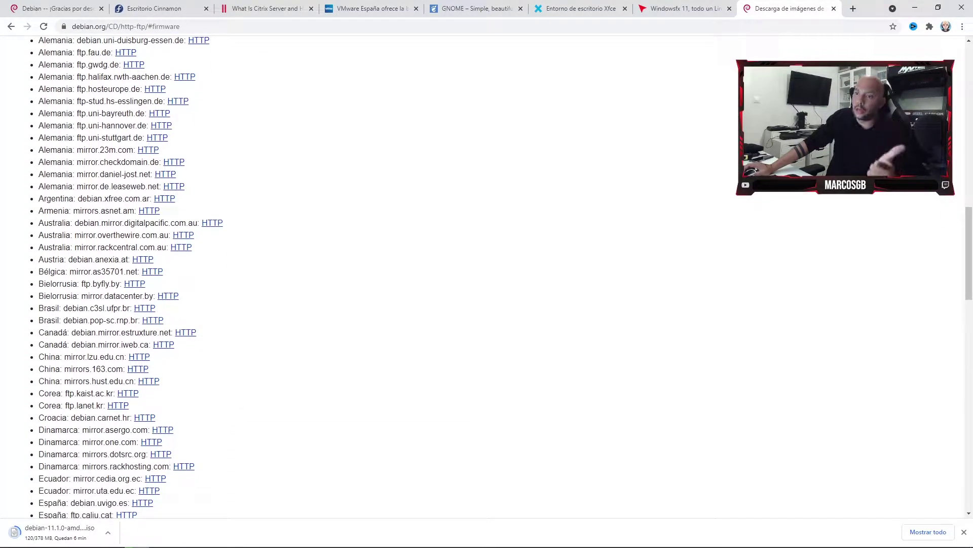
{"action": "scroll", "coordinate": [486, 279], "scroll_direction": "down", "scroll_amount": 4}
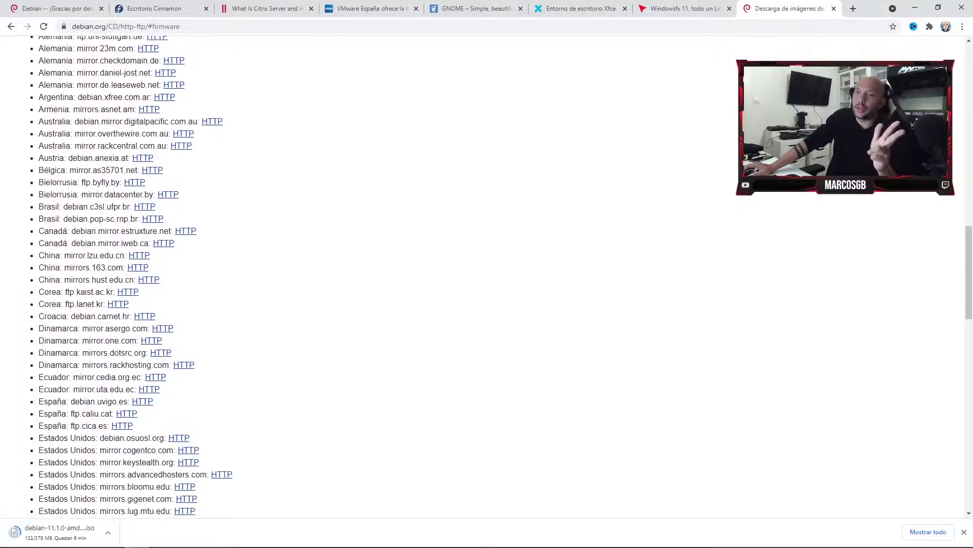
{"action": "scroll", "coordinate": [486, 278], "scroll_direction": "down", "scroll_amount": 3}
{"action": "scroll", "coordinate": [487, 279], "scroll_direction": "up", "scroll_amount": 11}
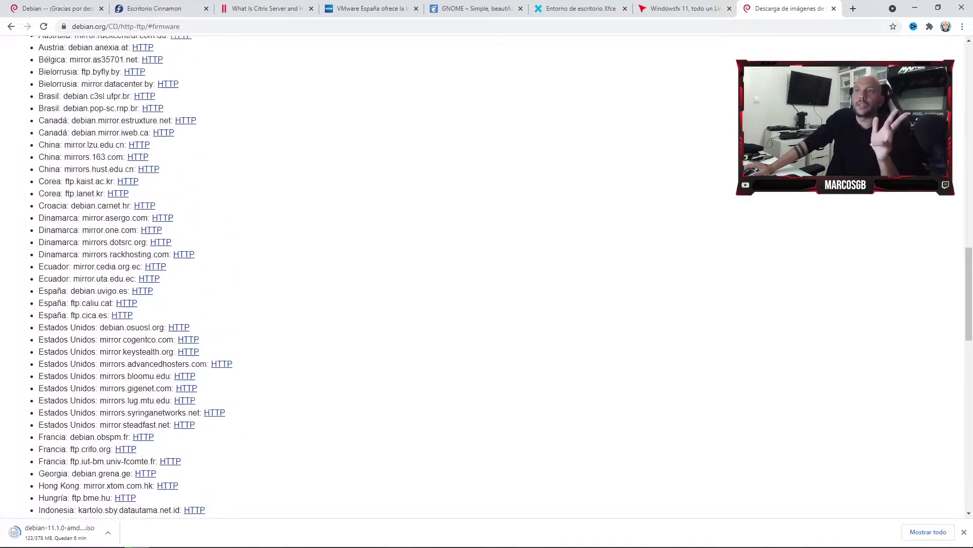
{"action": "scroll", "coordinate": [487, 279], "scroll_direction": "down", "scroll_amount": 3}
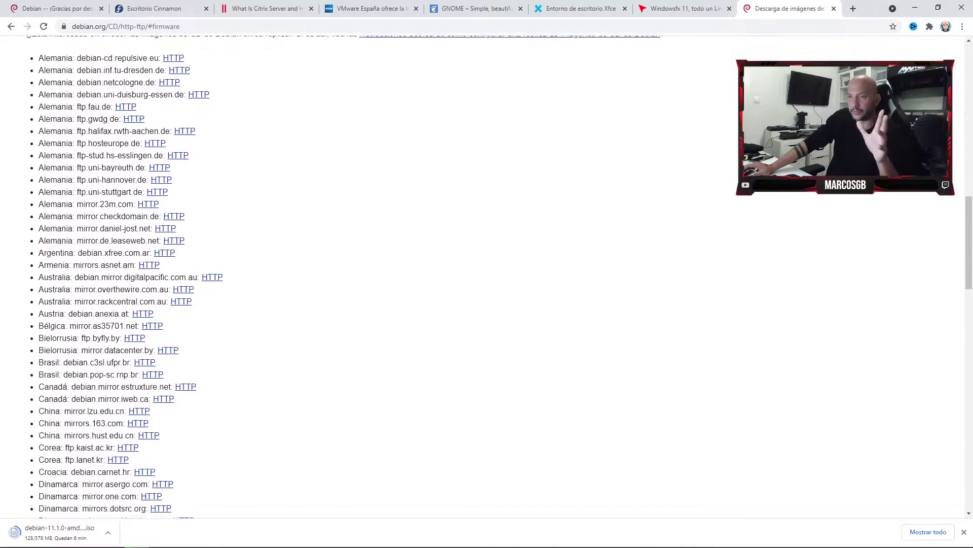
{"action": "key", "text": "ctrl+f"}
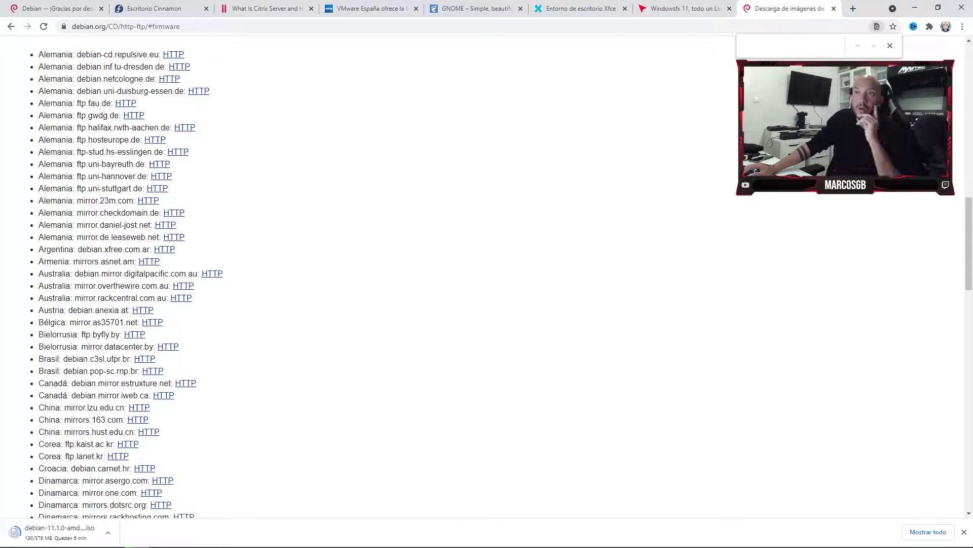
From the repulsive.eu mirror's 11.1.0 bt-dvd folder, download debian-11.1.0-amd64-DVD-1.iso.torrent.
{"action": "left_click", "coordinate": [173, 54]}
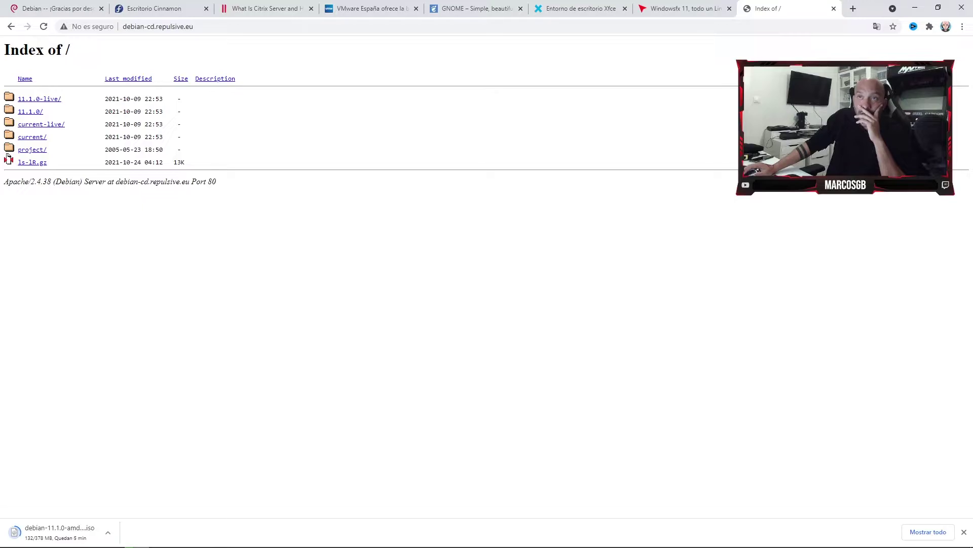
{"action": "left_click", "coordinate": [30, 111]}
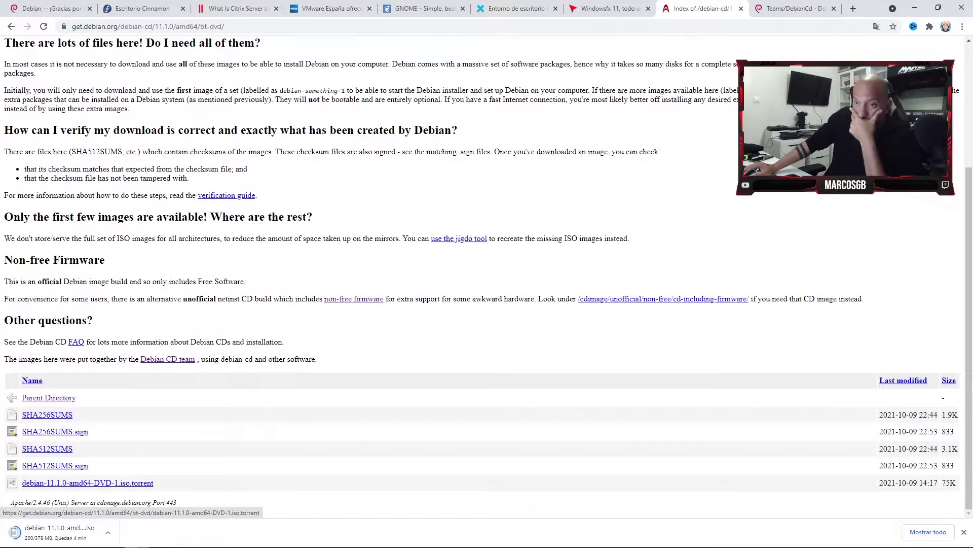
{"action": "left_click", "coordinate": [88, 482]}
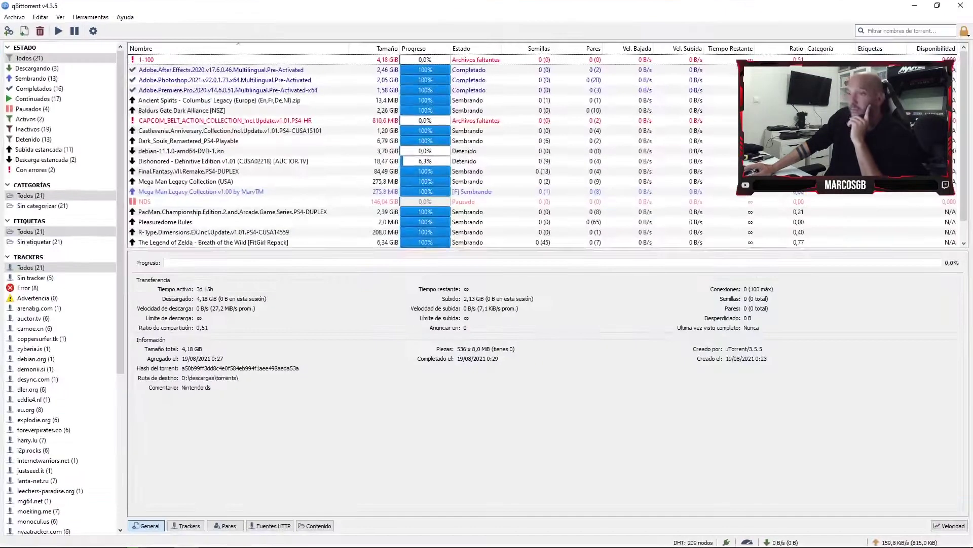
Force-resume the stopped debian-11.1.0-amd64-DVD-1.iso torrent in qBittorrent.
{"action": "scroll", "coordinate": [547, 150], "scroll_direction": "down", "scroll_amount": 1}
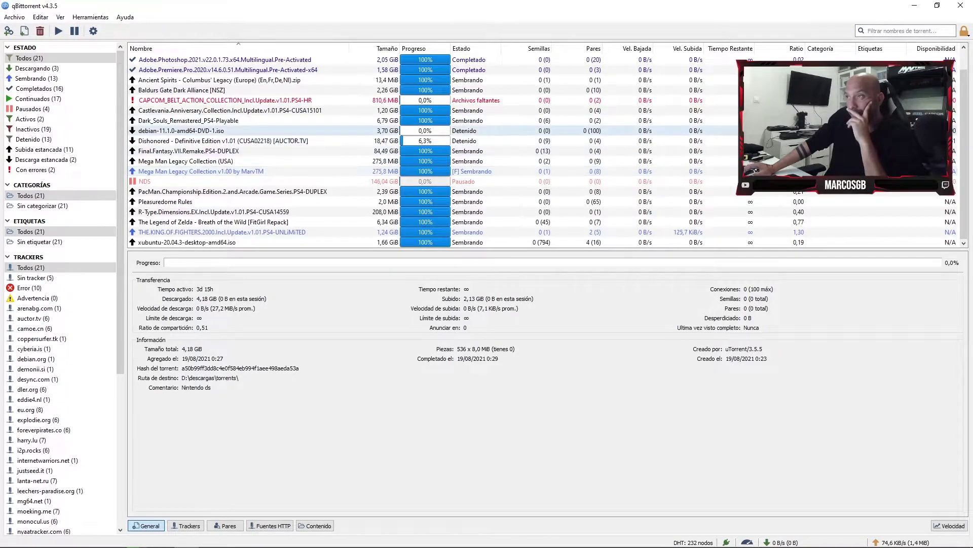
{"action": "left_click", "coordinate": [181, 131]}
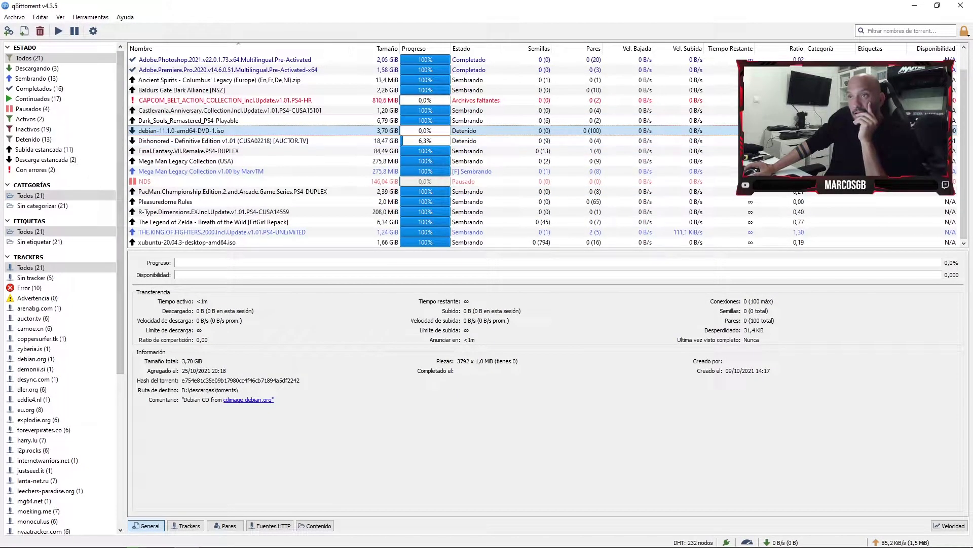
{"action": "right_click", "coordinate": [194, 127]}
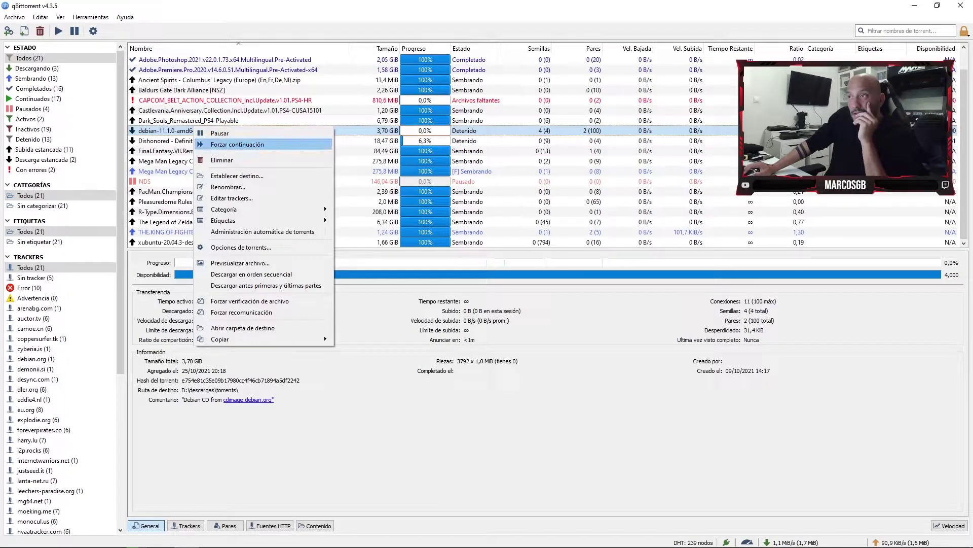
{"action": "left_click", "coordinate": [237, 144]}
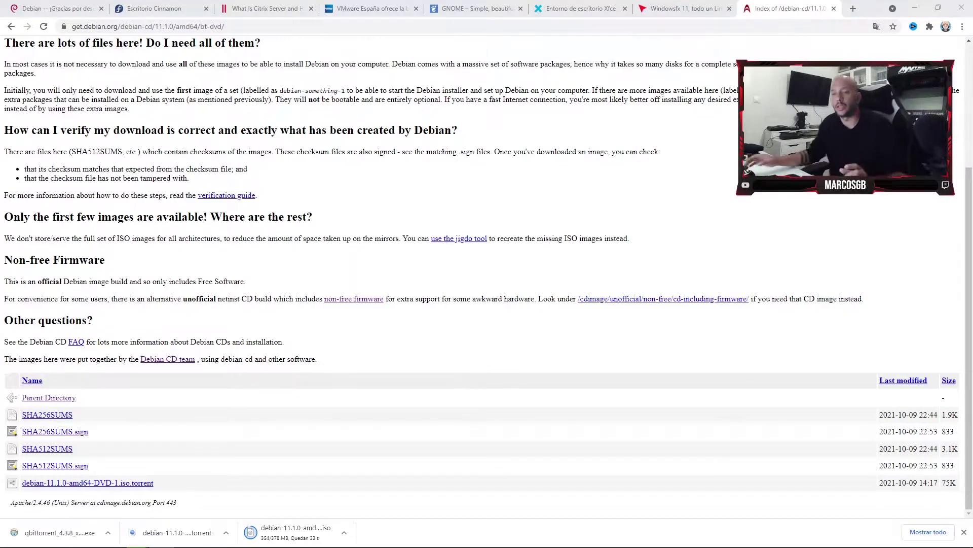
Launch VMware Workstation 16 Player via Start search ('vmwa') and download and install its 16.2.0 update.
{"action": "mouse_move", "coordinate": [12, 545]}
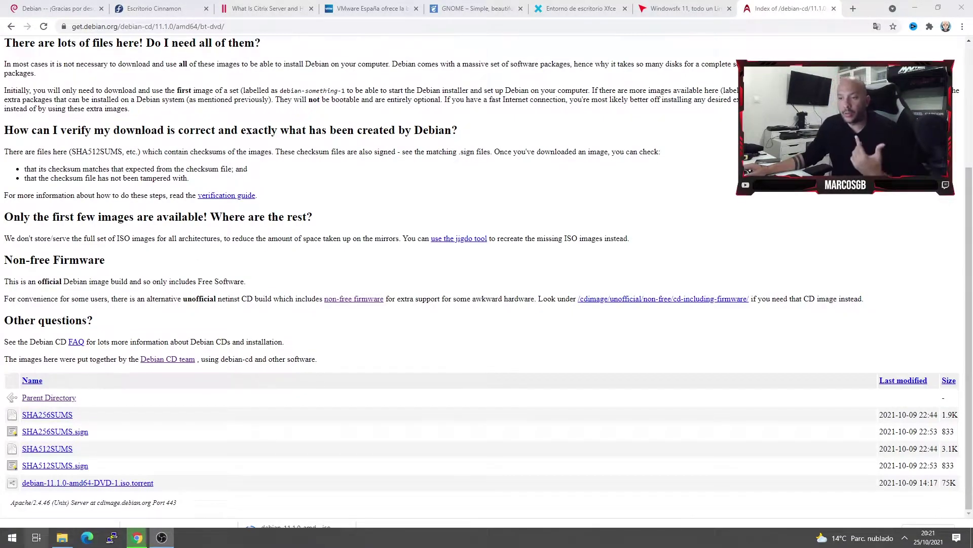
{"action": "left_click", "coordinate": [13, 538]}
{"action": "type", "text": "vmwa"}
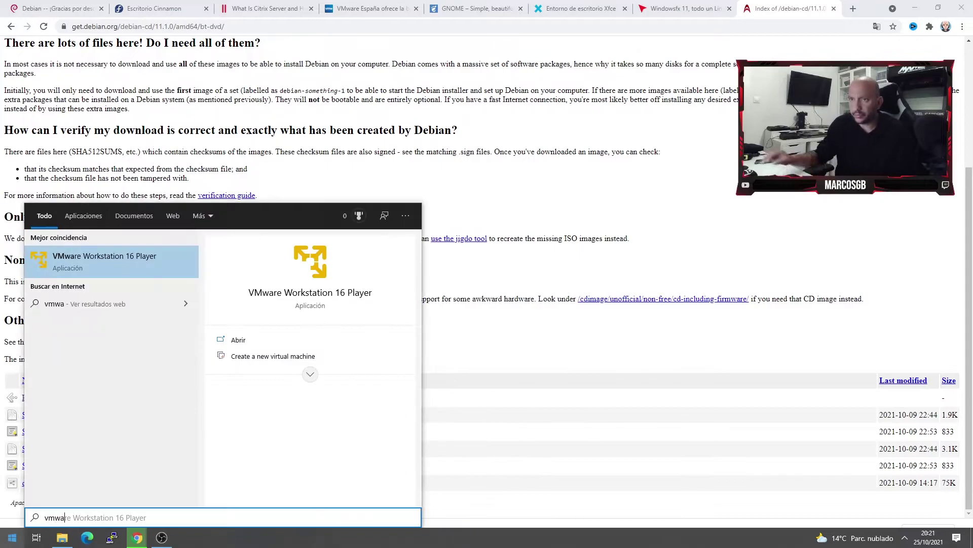
{"action": "key", "text": "Return"}
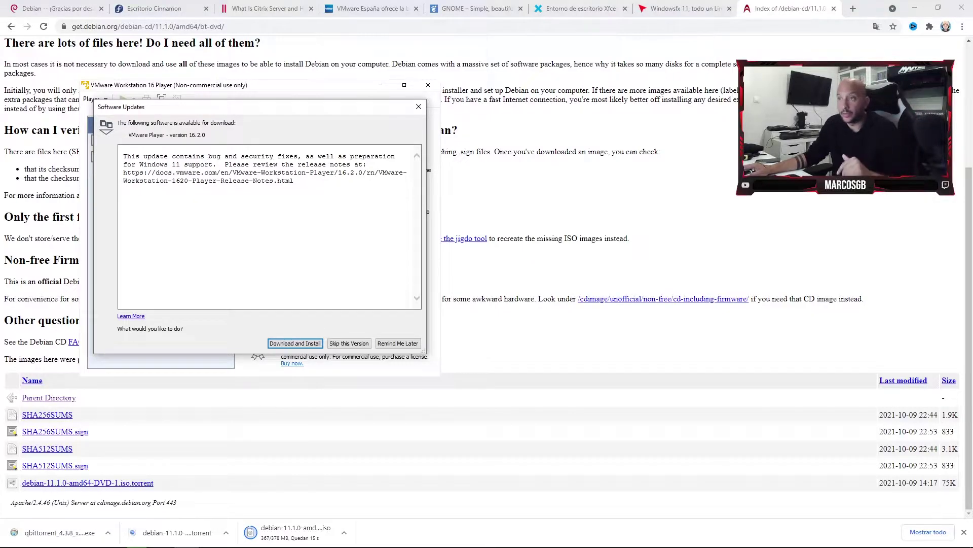
{"action": "left_click", "coordinate": [295, 343]}
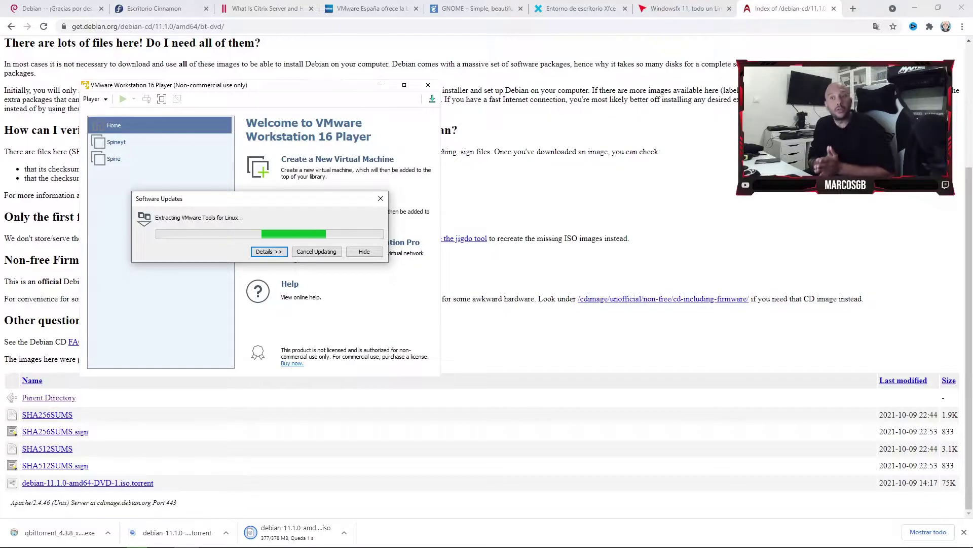
Open Microsoft Store from the Windows search ('stor') and close it again.
{"action": "key", "text": "super"}
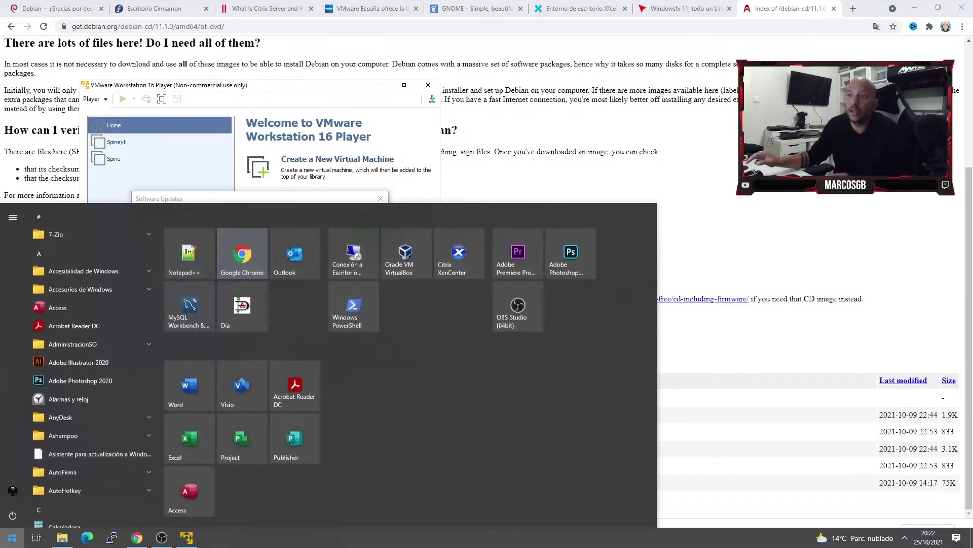
{"action": "type", "text": "s"}
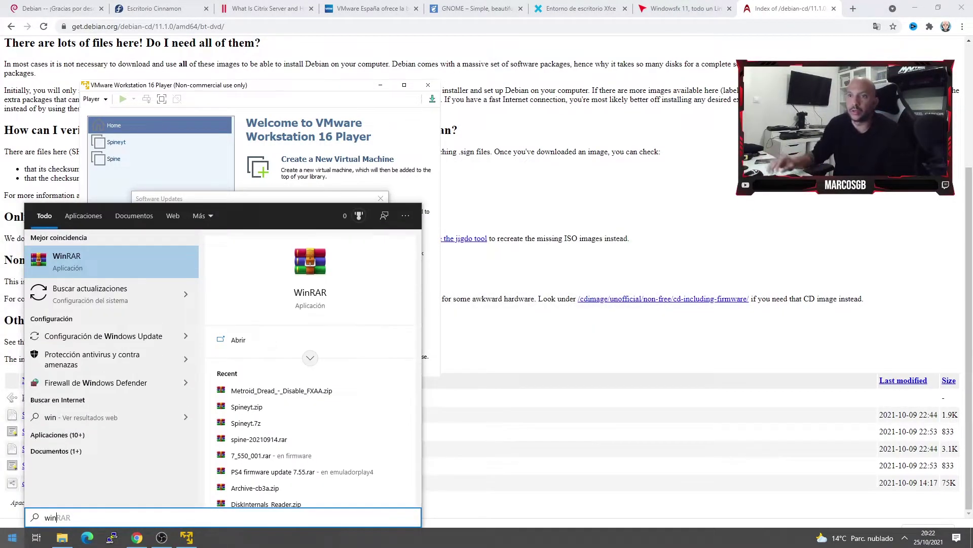
{"action": "type", "text": "tor"}
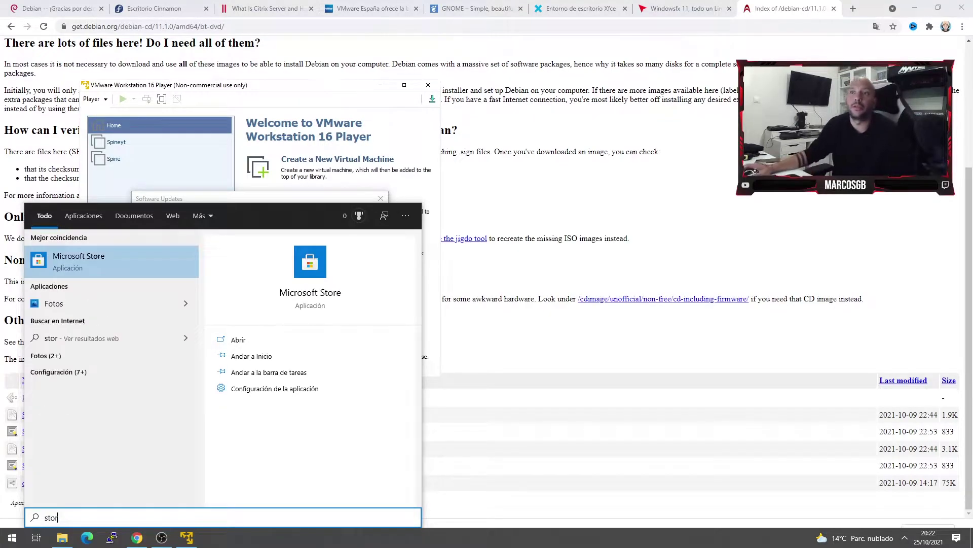
{"action": "left_click", "coordinate": [102, 262]}
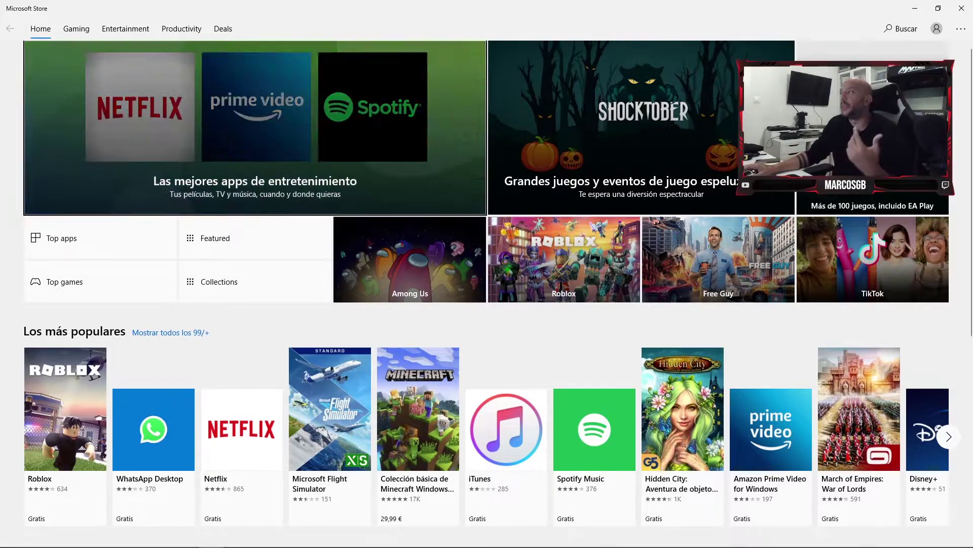
{"action": "left_click", "coordinate": [962, 8]}
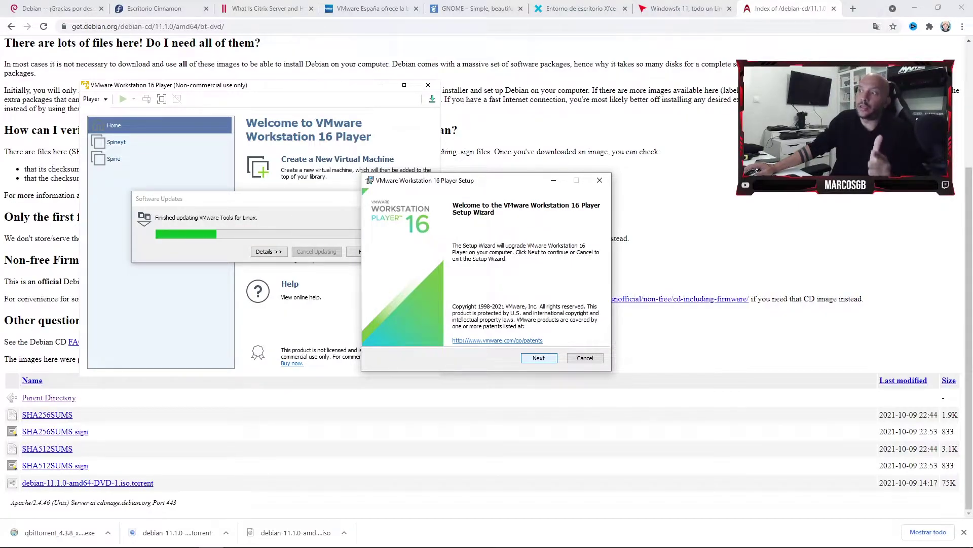
Continue past the setup wizard's welcome page, closing the vmplayer.exe warning, update window and running Player.
{"action": "left_click", "coordinate": [539, 358]}
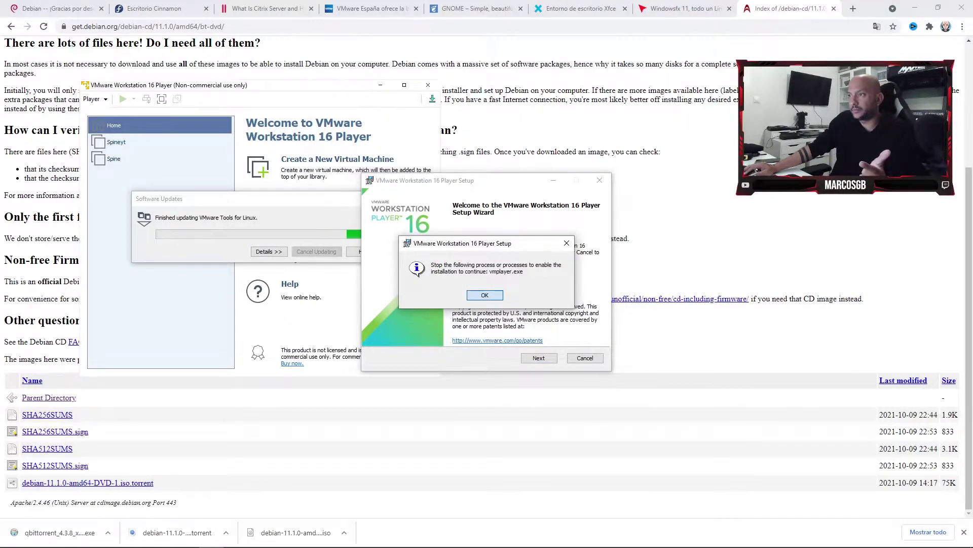
{"action": "left_click", "coordinate": [485, 295]}
{"action": "left_click", "coordinate": [187, 538]}
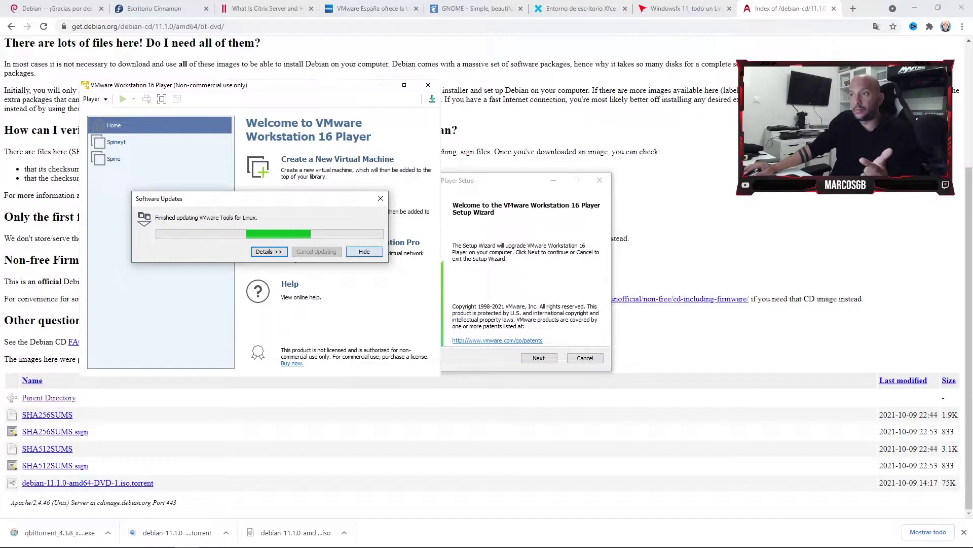
{"action": "left_click", "coordinate": [381, 199]}
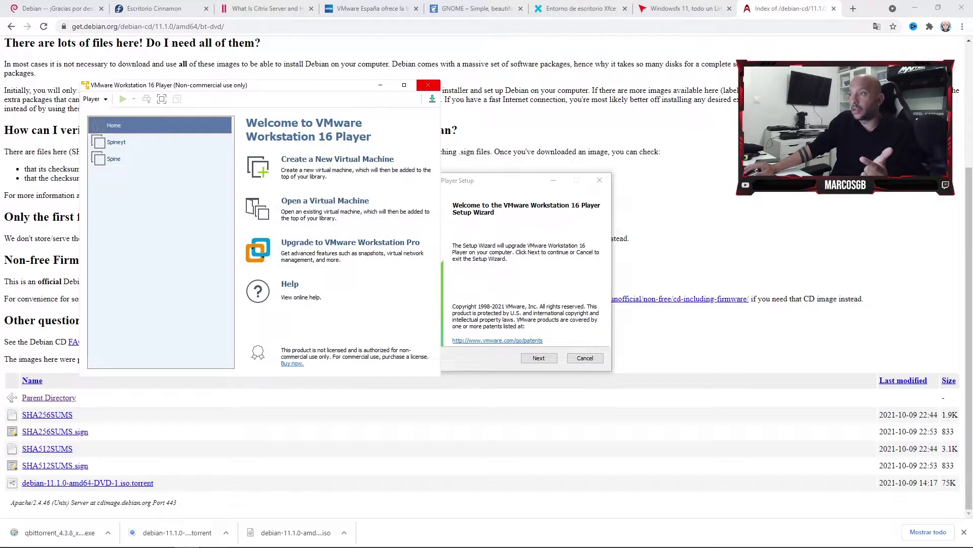
{"action": "left_click", "coordinate": [428, 85]}
Accept the license agreement and advance to Custom Setup.
{"action": "key", "text": "Return"}
{"action": "left_click", "coordinate": [378, 334]}
{"action": "key", "text": "Return"}
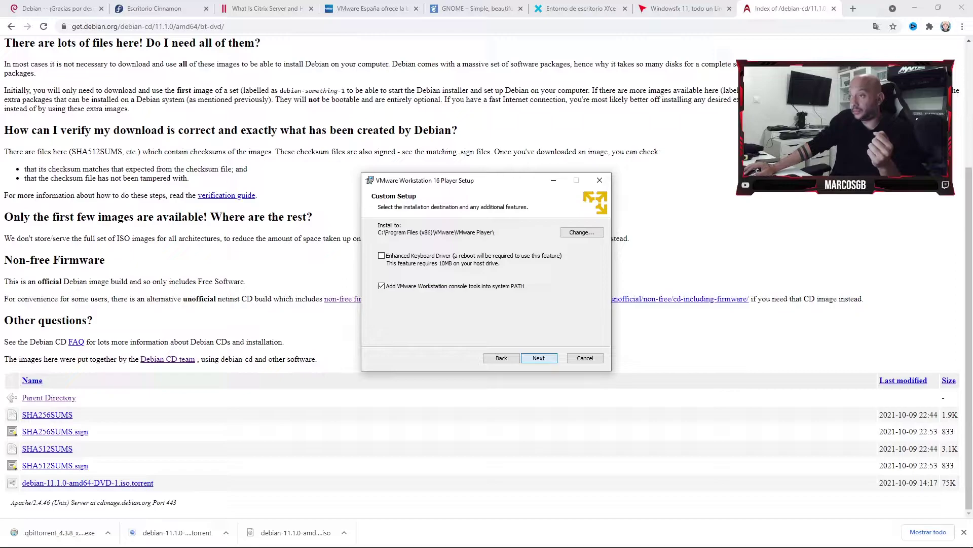
Keep all default setup options, run the upgrade, and finish the wizard.
{"action": "key", "text": "Return"}
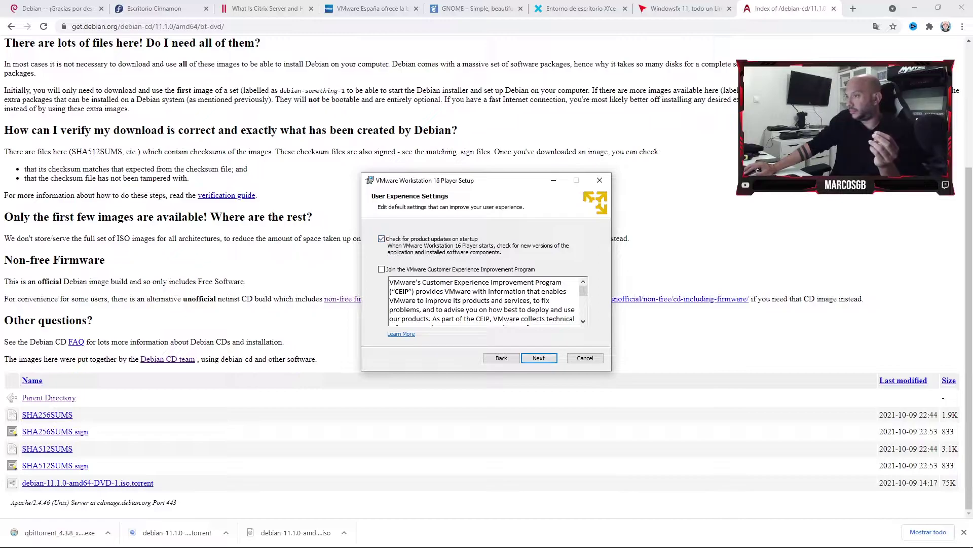
{"action": "key", "text": "Return"}
{"action": "key", "text": "Return"}
{"action": "key", "text": "Return"}
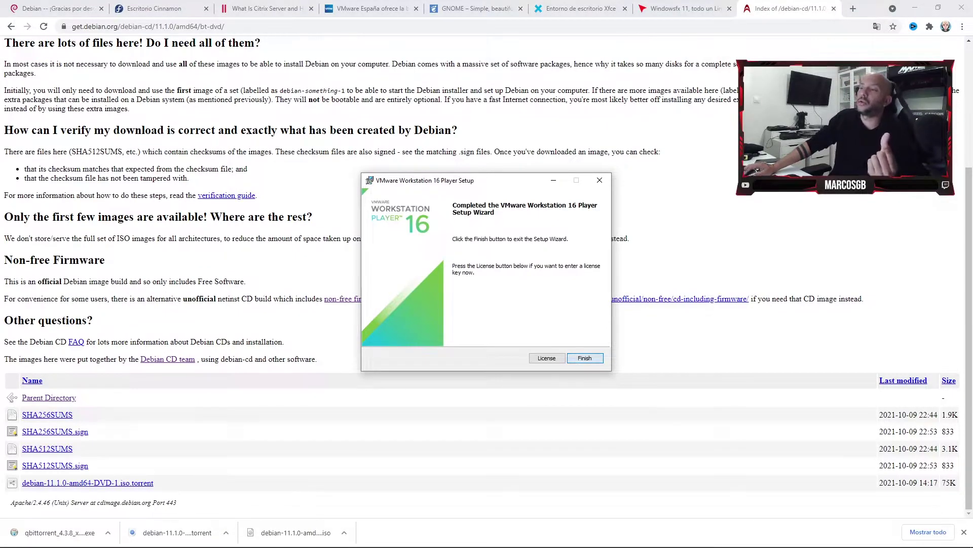
{"action": "key", "text": "Return"}
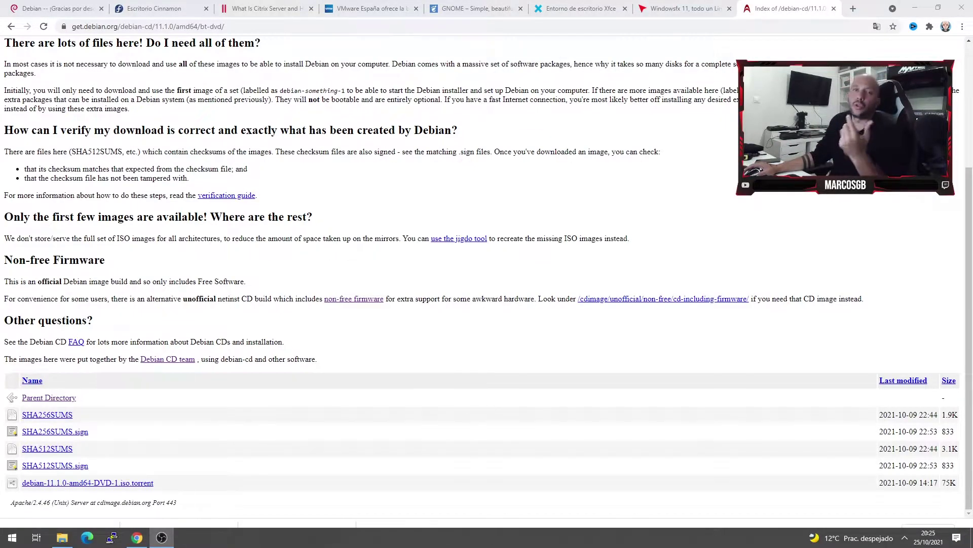
Relaunch VMware Workstation 16 Player from Start search ('vmware') and centre its window.
{"action": "left_click", "coordinate": [12, 538]}
{"action": "type", "text": "vmwa"}
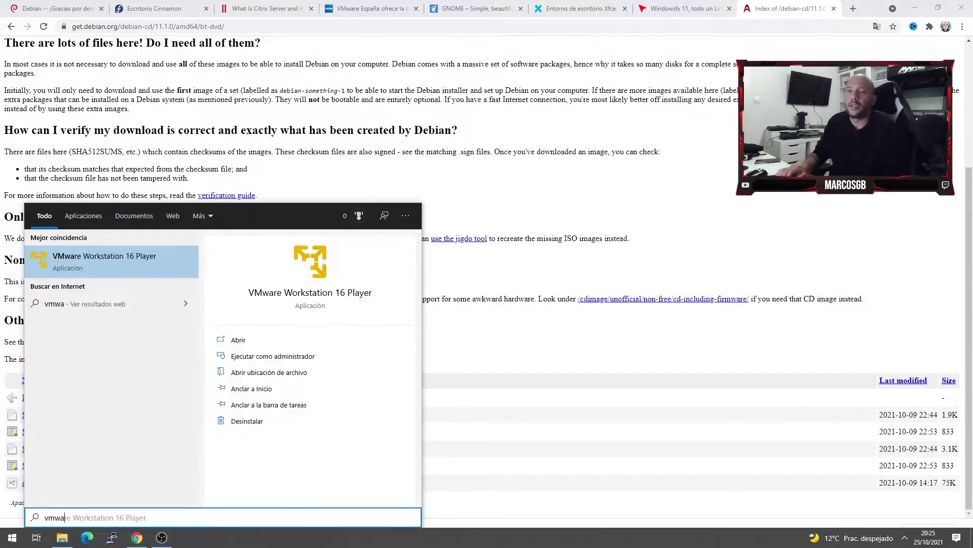
{"action": "type", "text": "re"}
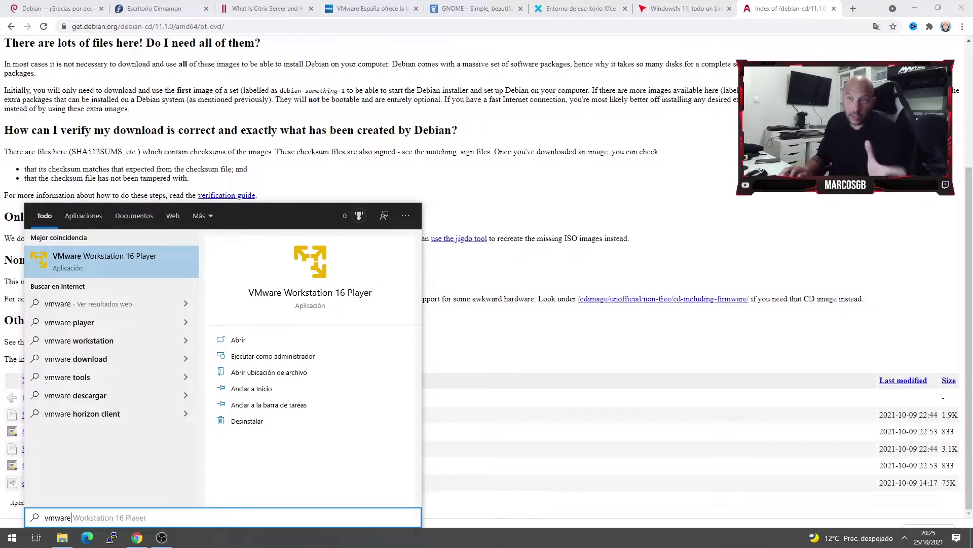
{"action": "key", "text": "Return"}
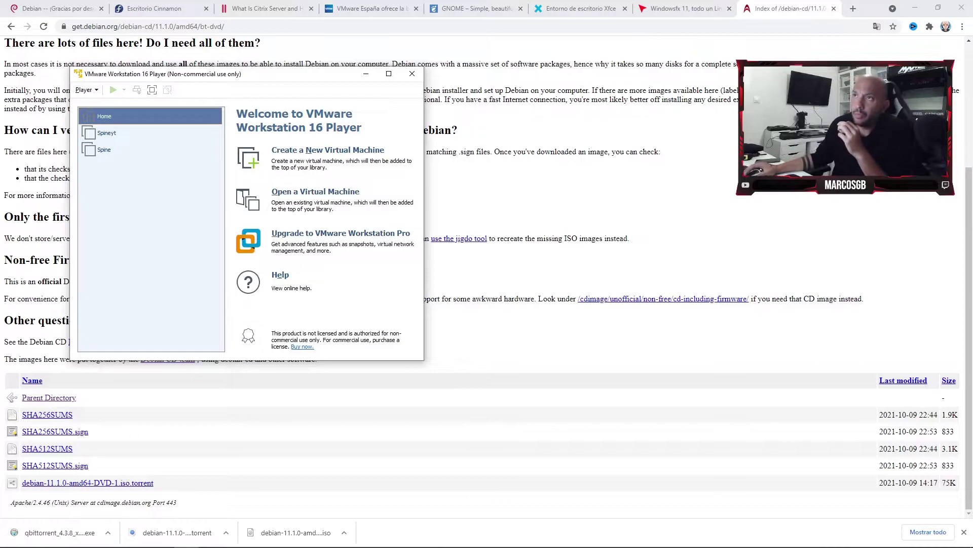
{"action": "left_click_drag", "start_coordinate": [228, 74], "coordinate": [498, 86]}
Start the New Virtual Machine Wizard from the Player menu.
{"action": "left_click", "coordinate": [357, 102]}
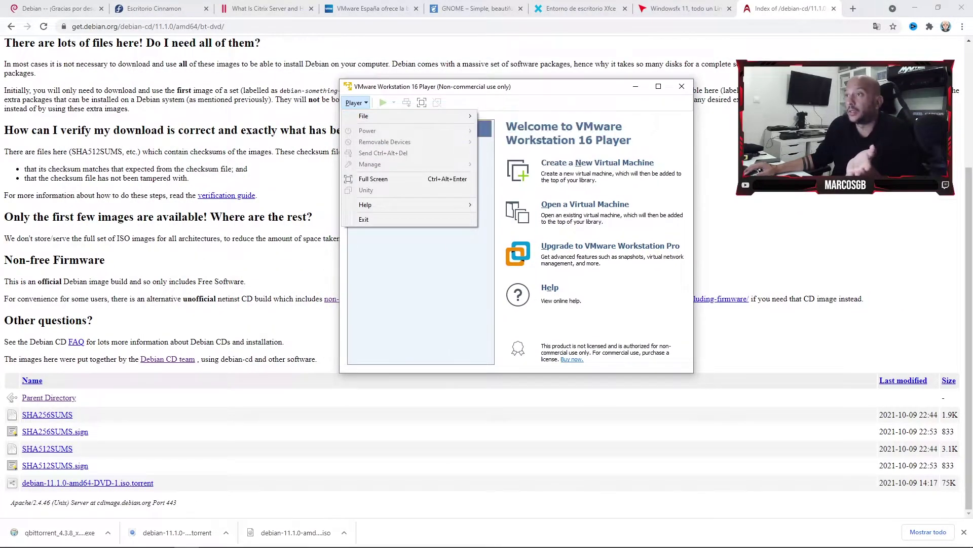
{"action": "key", "text": "Escape"}
{"action": "left_click", "coordinate": [597, 162]}
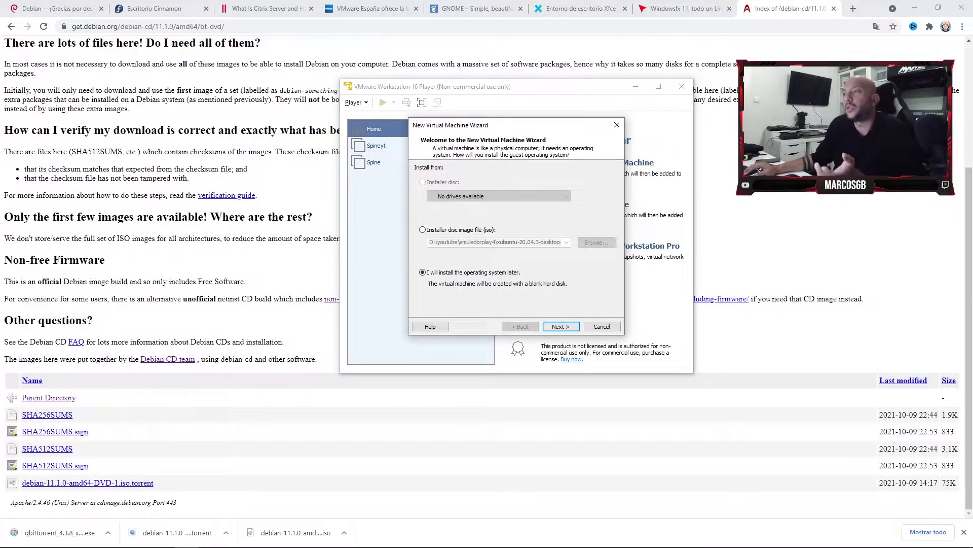
Choose Linux with a Debian 64-bit version as the guest operating system.
{"action": "key", "text": "Return"}
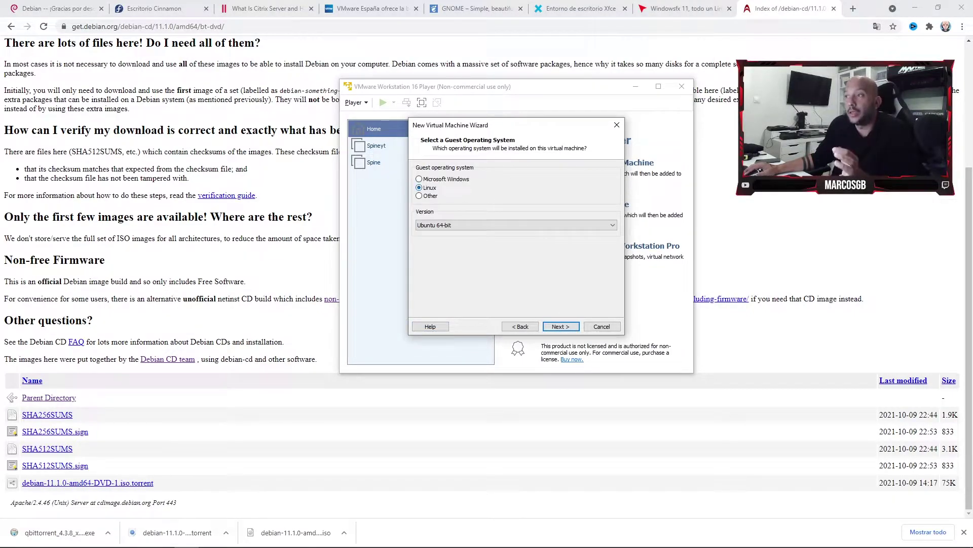
{"action": "left_click", "coordinate": [612, 225]}
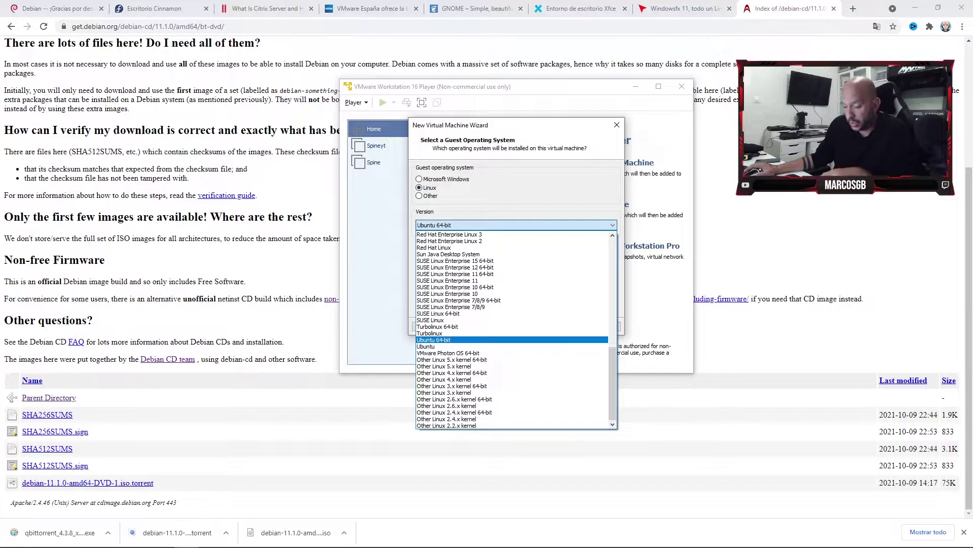
{"action": "key", "text": "d"}
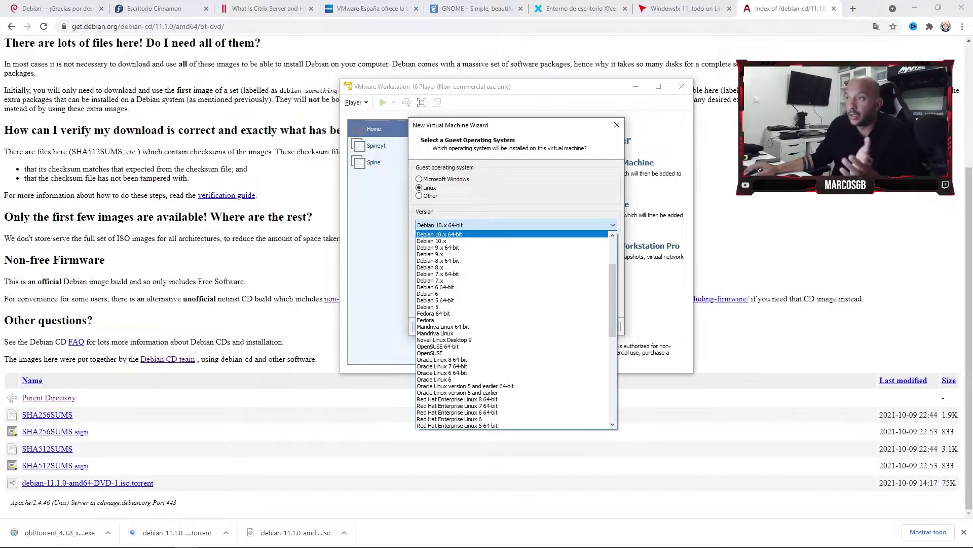
{"action": "scroll", "coordinate": [512, 330], "scroll_direction": "up", "scroll_amount": 4}
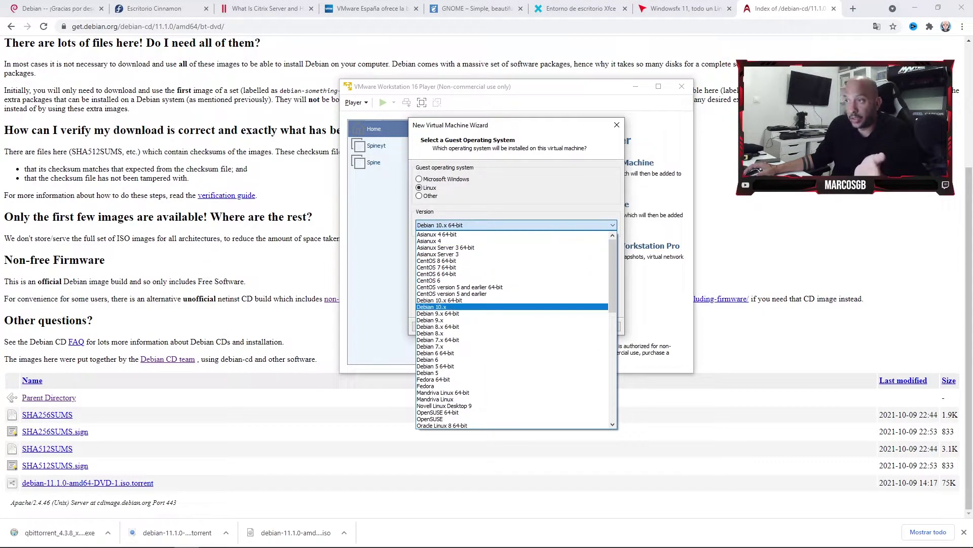
{"action": "key", "text": "Return"}
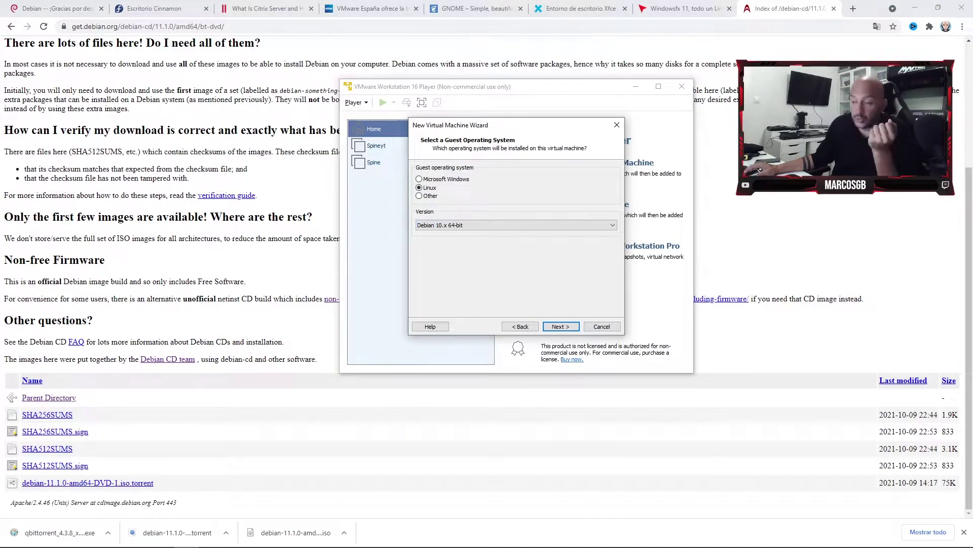
{"action": "key", "text": "alt+Down"}
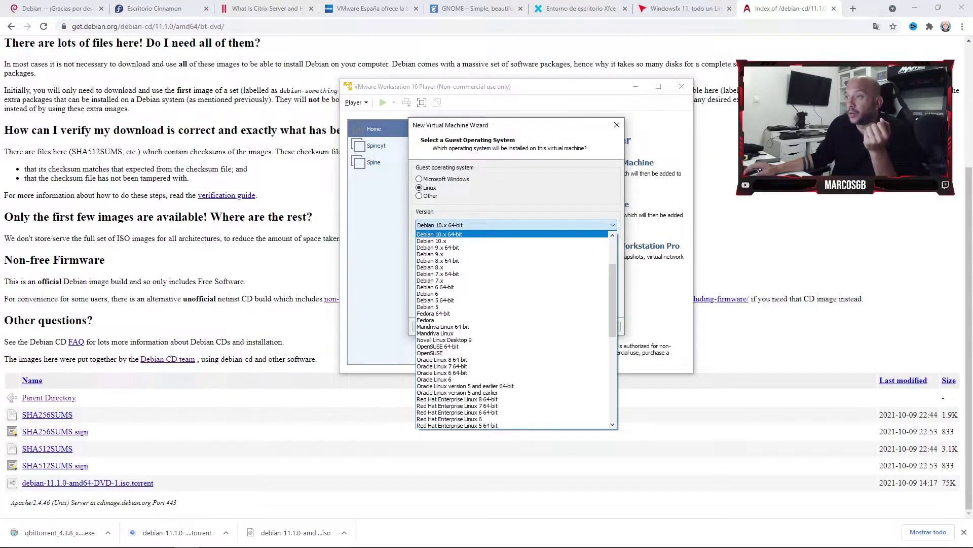
{"action": "scroll", "coordinate": [512, 329], "scroll_direction": "up", "scroll_amount": 4}
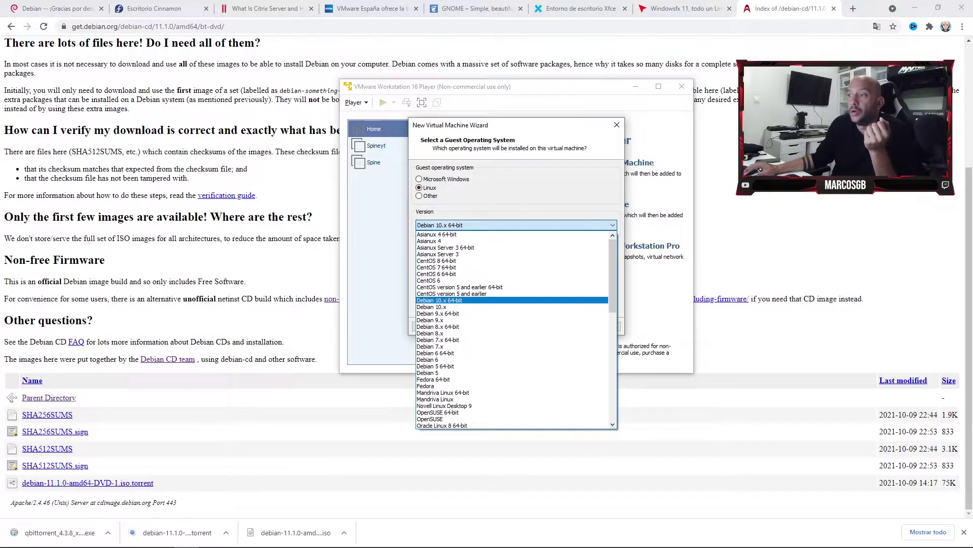
{"action": "key", "text": "Return"}
{"action": "key", "text": "Return"}
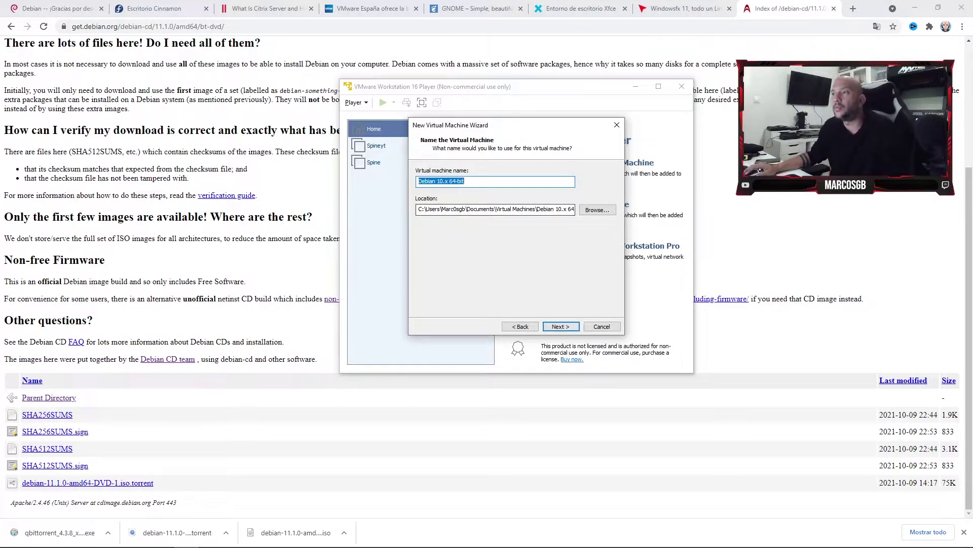
Rename the virtual machine to Debian 11.x 64-bit.
{"action": "left_click_drag", "start_coordinate": [464, 181], "coordinate": [440, 181]}
{"action": "left_click", "coordinate": [440, 181]}
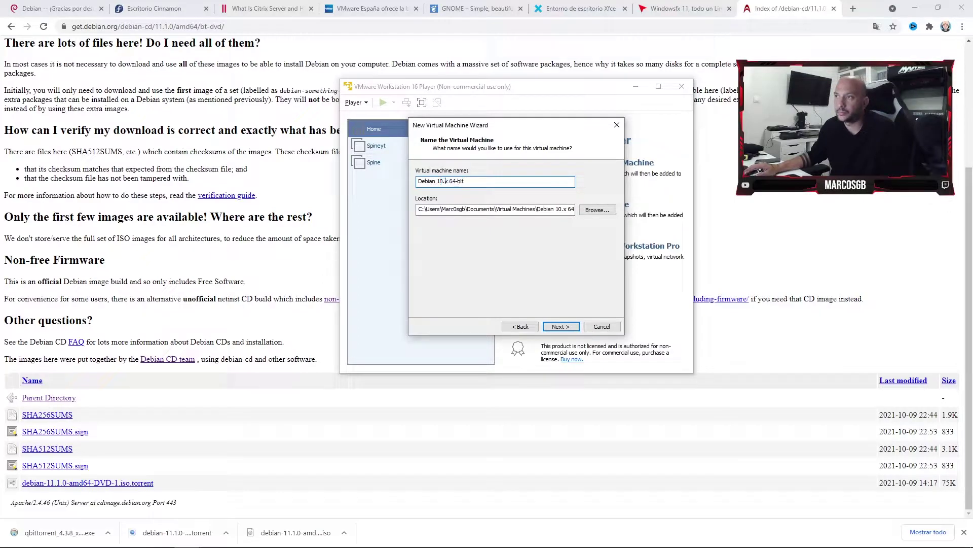
{"action": "key", "text": "Delete"}
{"action": "type", "text": "1"}
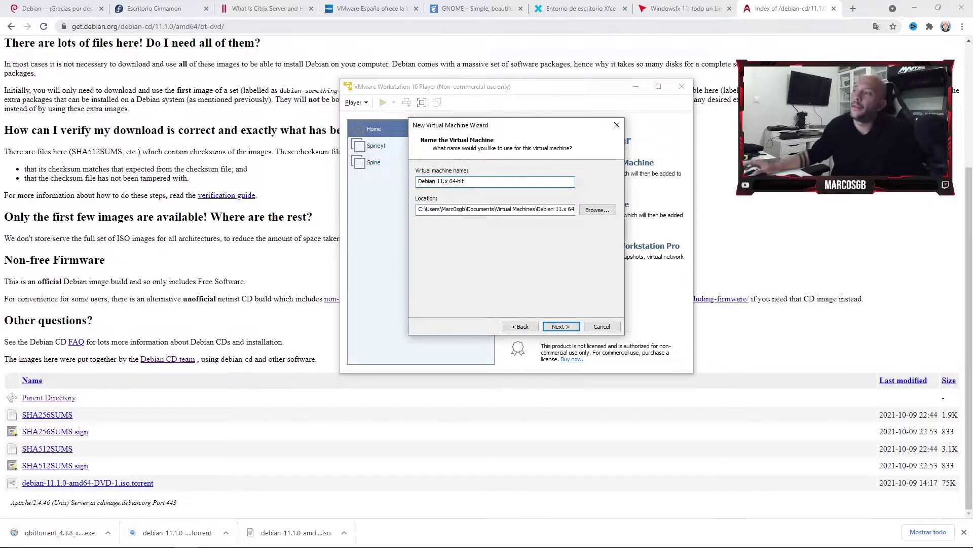
{"action": "key", "text": "Return"}
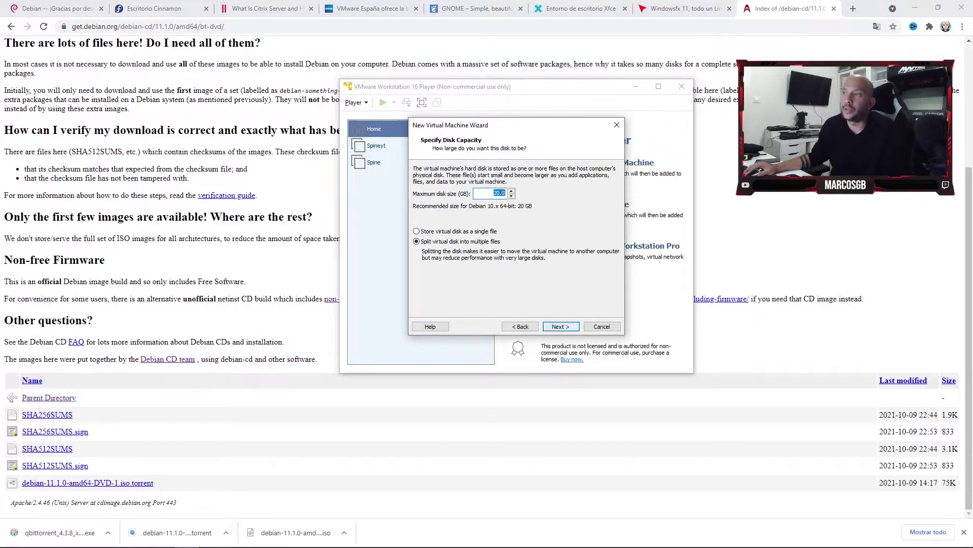
Set a 60 GB maximum disk size split into multiple files and finish the wizard.
{"action": "left_click", "coordinate": [494, 193]}
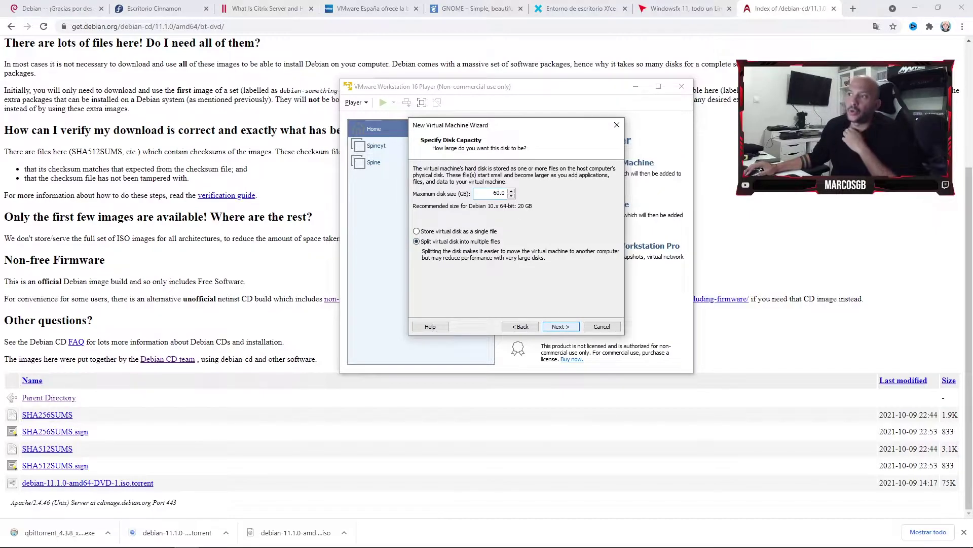
{"action": "key", "text": "Return"}
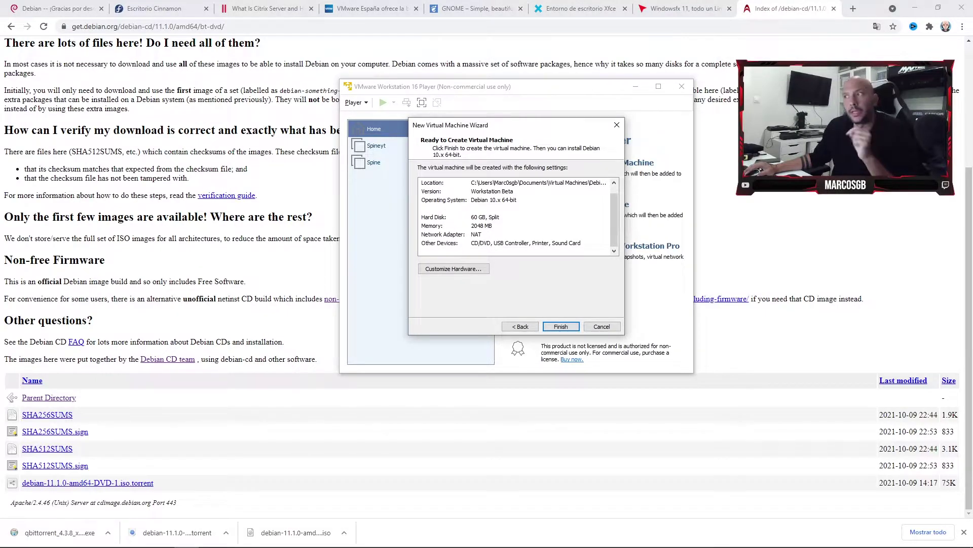
{"action": "key", "text": "Return"}
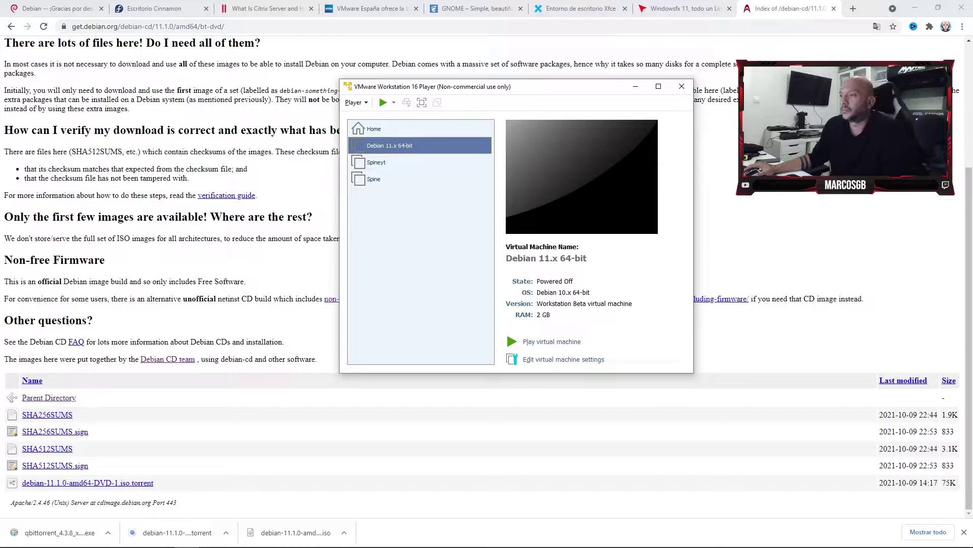
Give the Debian 11.x machine 4 GB of memory and 8 processor cores.
{"action": "right_click", "coordinate": [410, 142]}
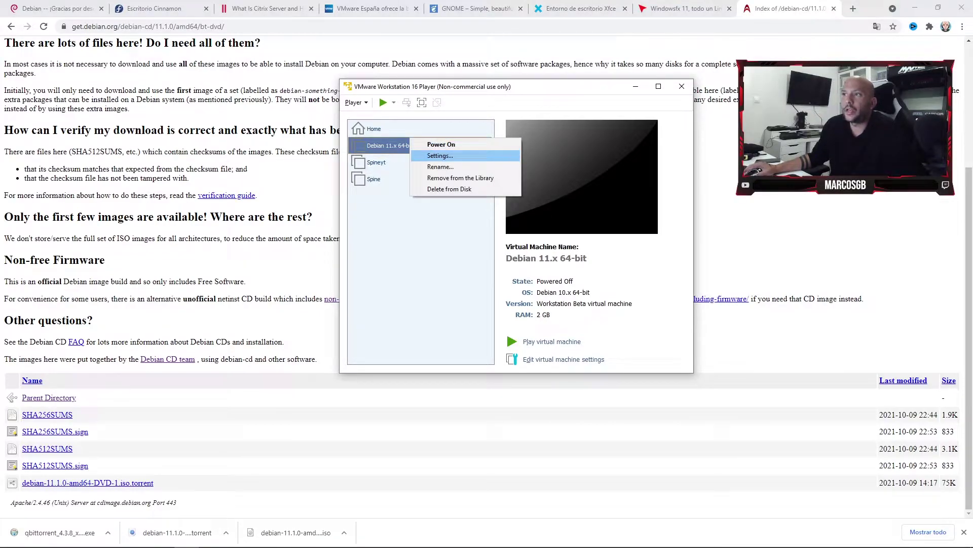
{"action": "left_click", "coordinate": [440, 155]}
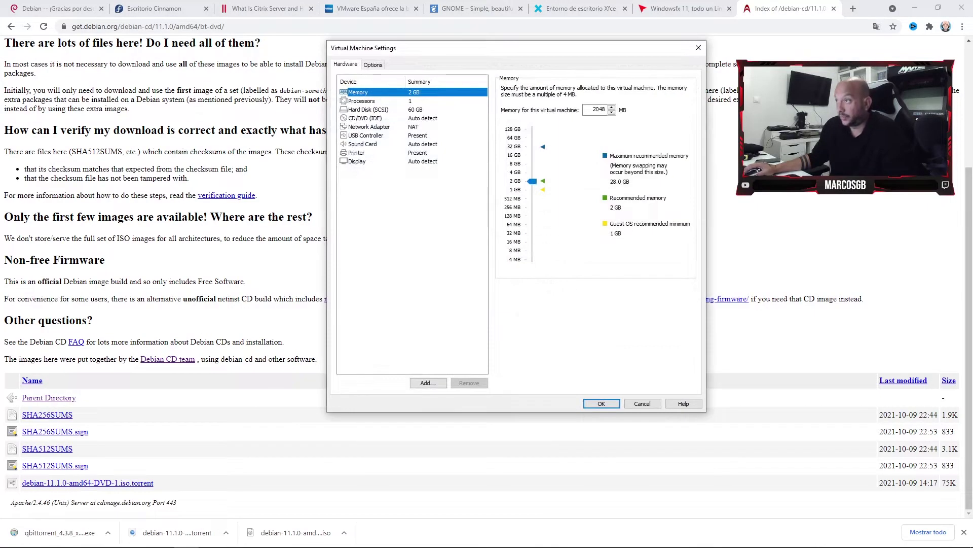
{"action": "left_click_drag", "start_coordinate": [532, 181], "coordinate": [532, 172]}
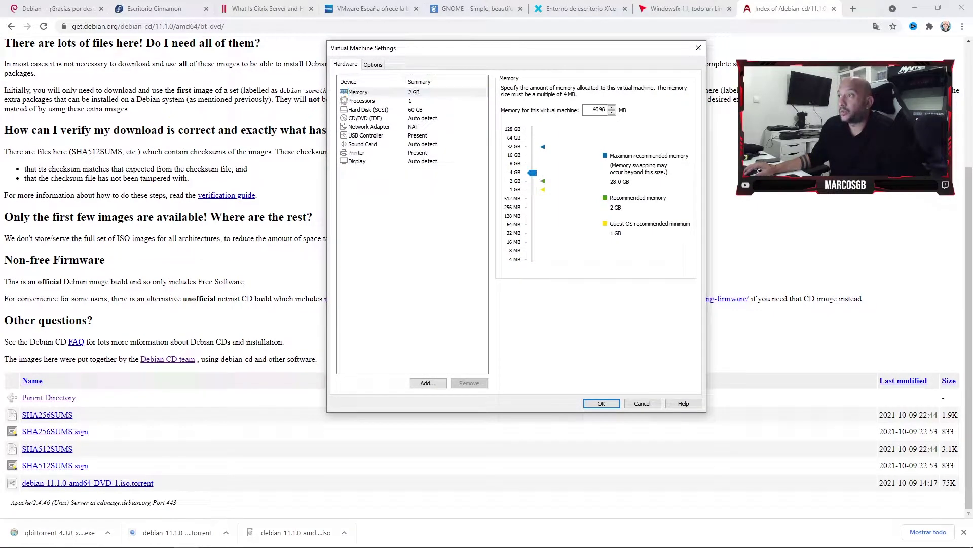
{"action": "left_click", "coordinate": [362, 101]}
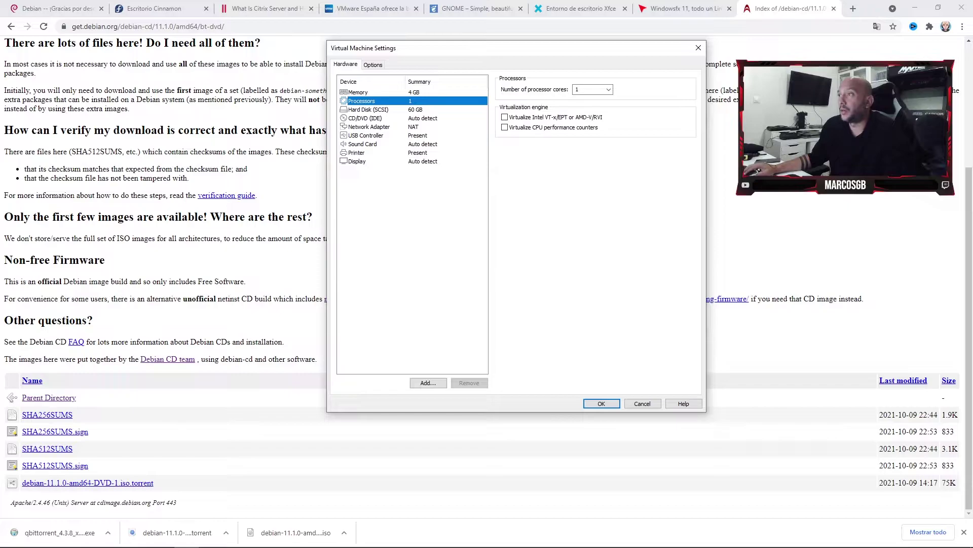
{"action": "left_click", "coordinate": [609, 90]}
{"action": "left_click", "coordinate": [592, 132]}
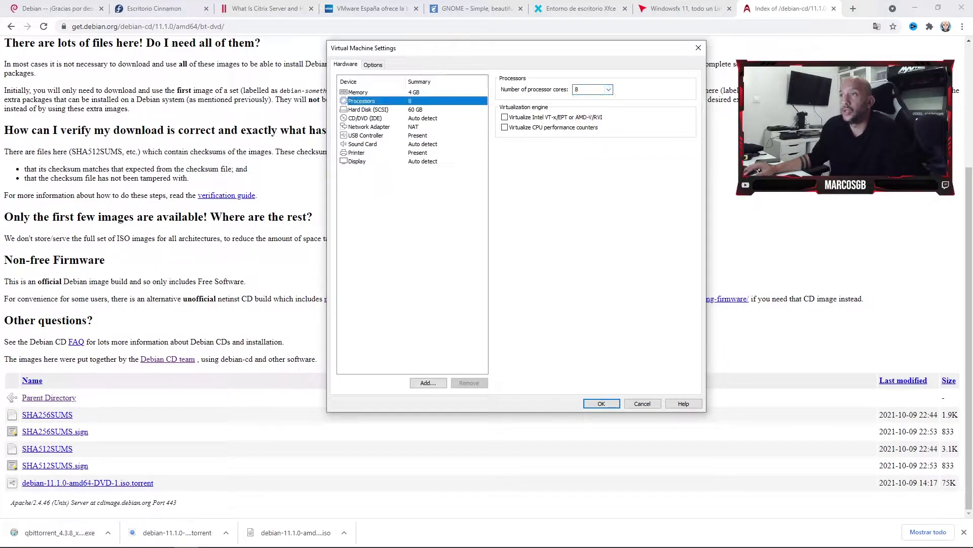
Set the CD/DVD drive to use an ISO image file.
{"action": "left_click", "coordinate": [365, 118]}
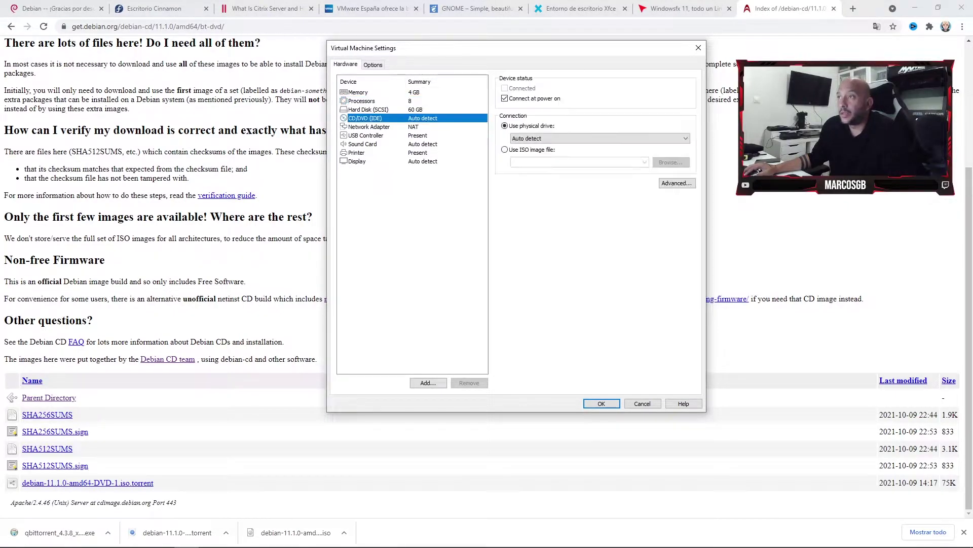
{"action": "left_click", "coordinate": [532, 150]}
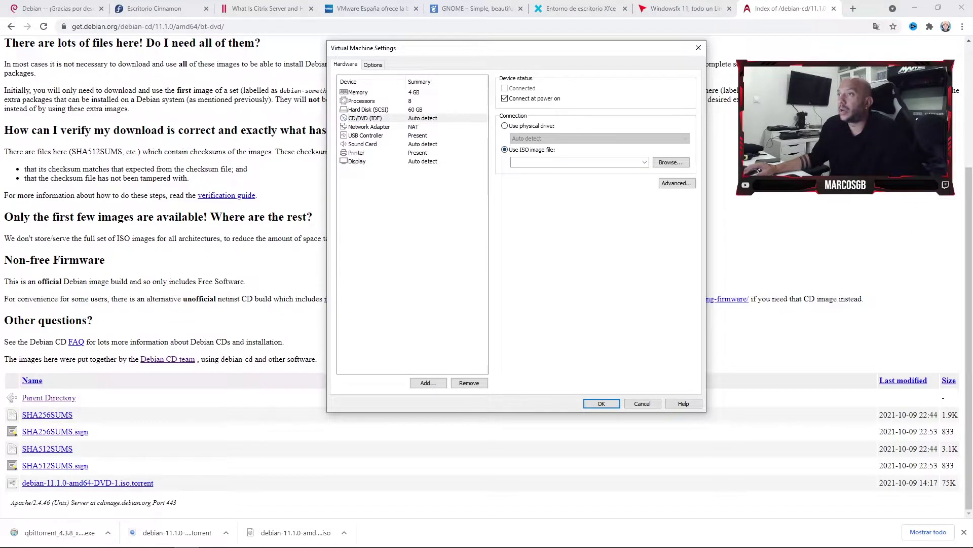
{"action": "key", "text": "Print"}
{"action": "left_click_drag", "start_coordinate": [318, 37], "coordinate": [755, 418]}
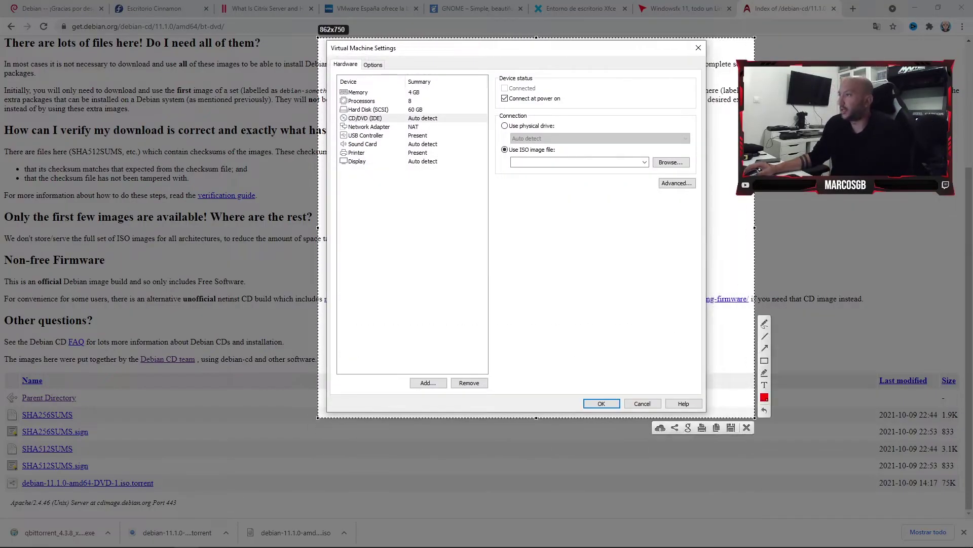
{"action": "left_click_drag", "start_coordinate": [494, 137], "coordinate": [694, 204]}
Browse for the ISO image and navigate to the youtube folder on drive D:.
{"action": "key", "text": "ctrl+c"}
{"action": "left_click", "coordinate": [513, 162]}
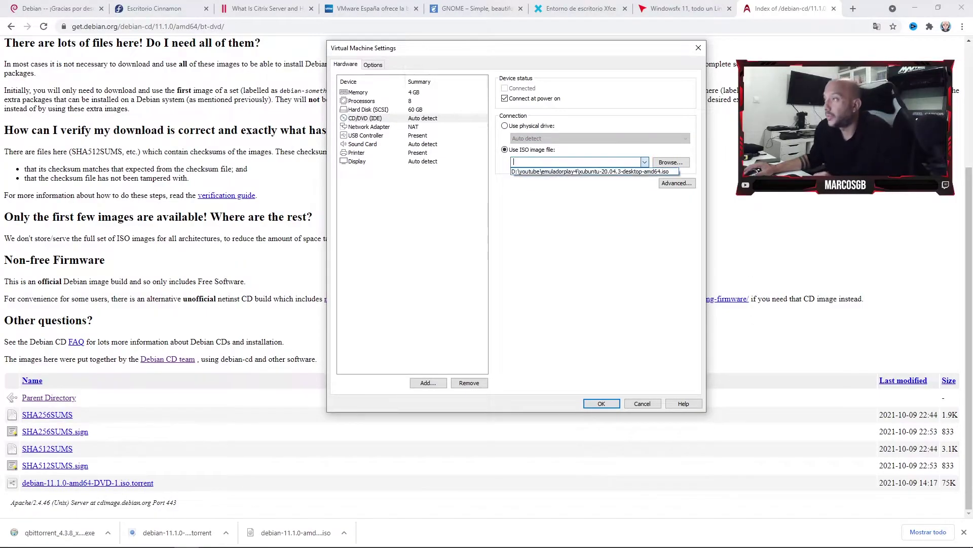
{"action": "key", "text": "Tab"}
{"action": "key", "text": "Return"}
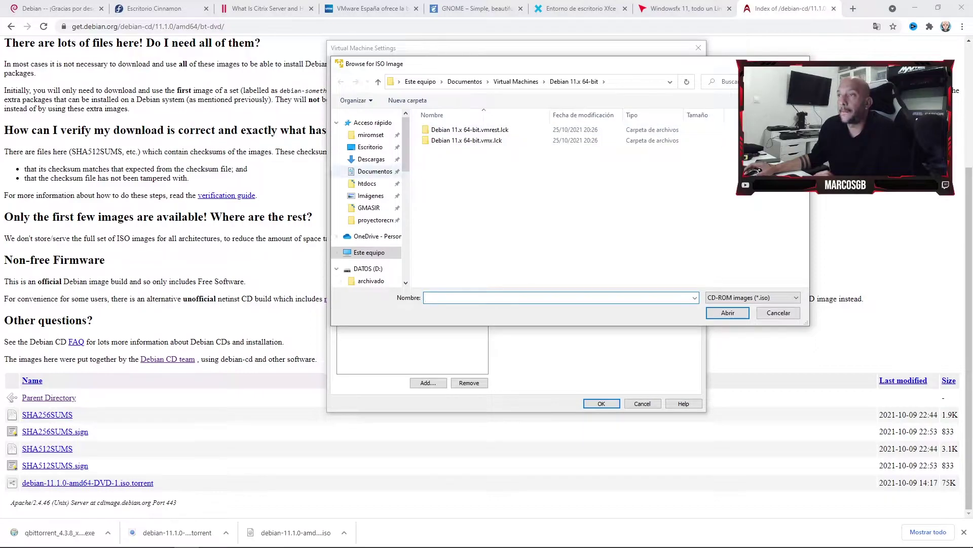
{"action": "scroll", "coordinate": [370, 198], "scroll_direction": "down", "scroll_amount": 5}
{"action": "scroll", "coordinate": [371, 198], "scroll_direction": "down", "scroll_amount": 3}
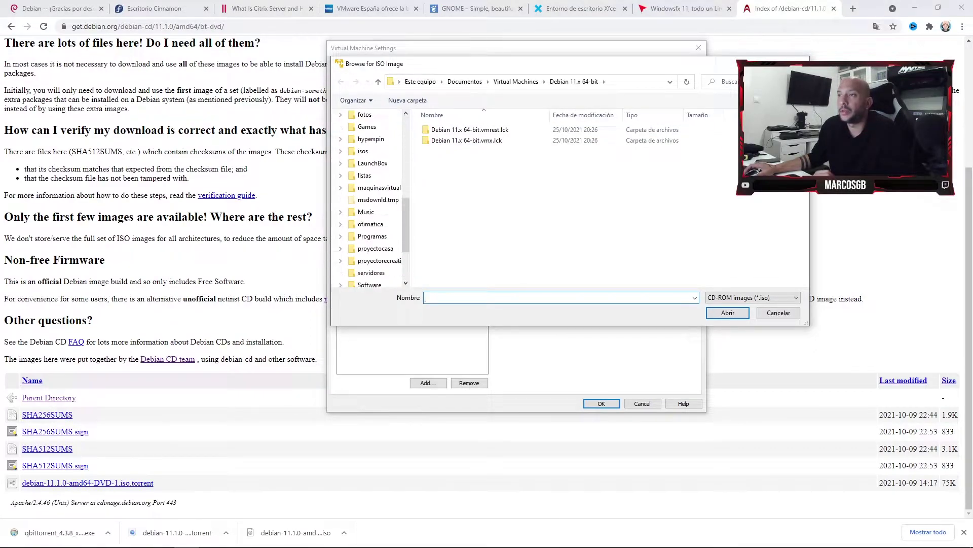
{"action": "scroll", "coordinate": [371, 202], "scroll_direction": "down", "scroll_amount": 1}
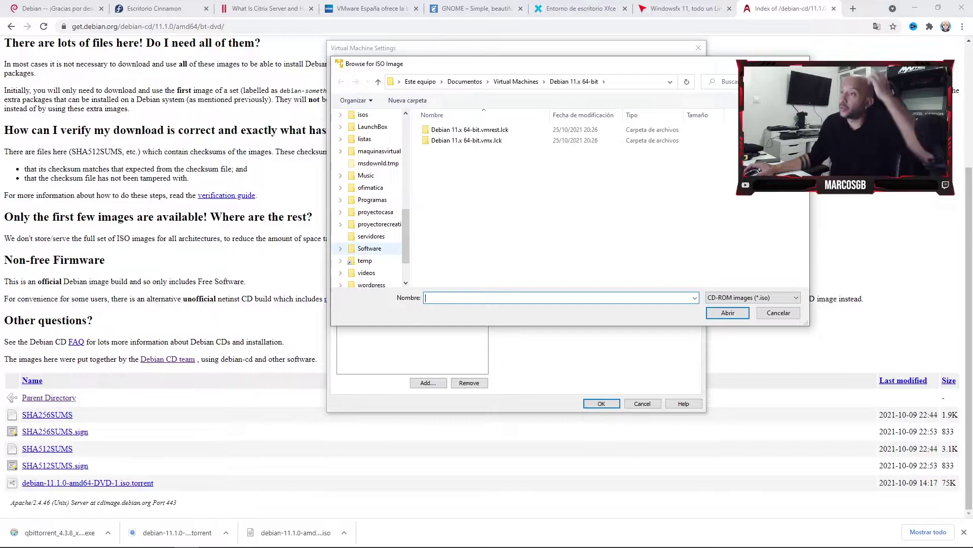
{"action": "scroll", "coordinate": [372, 212], "scroll_direction": "down", "scroll_amount": 1}
{"action": "left_click", "coordinate": [370, 260]}
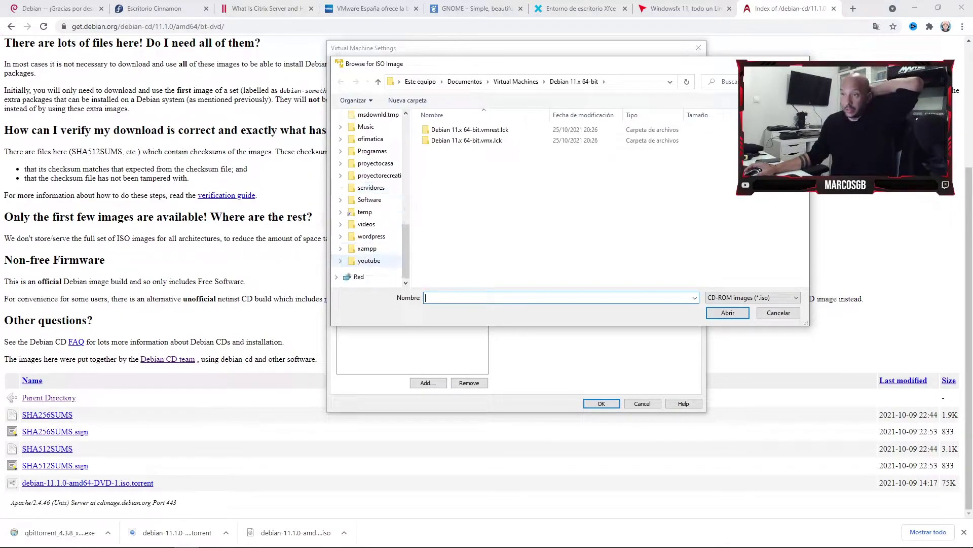
Pick debian\debian-11.1.0-amd64-DVD-1.iso as the disc image and save the settings.
{"action": "scroll", "coordinate": [554, 185], "scroll_direction": "down", "scroll_amount": 2}
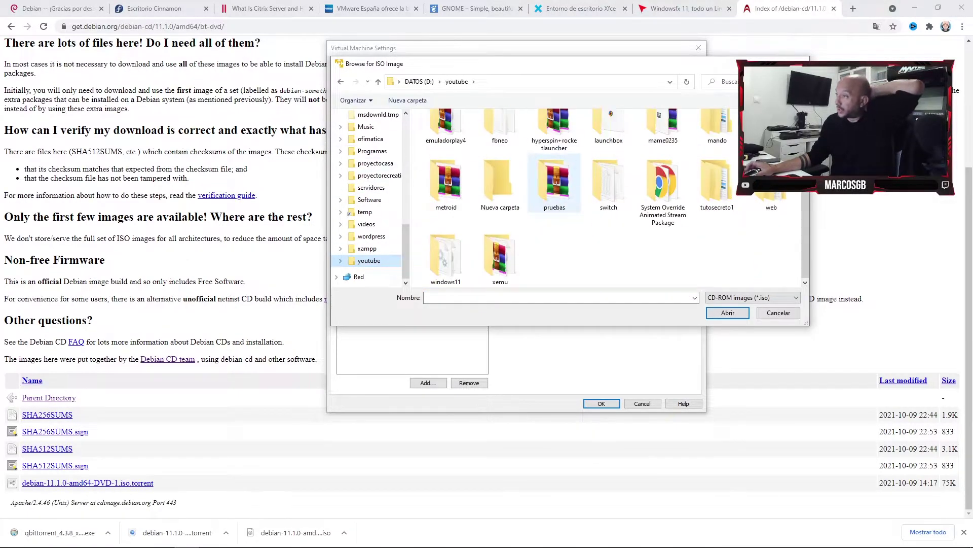
{"action": "scroll", "coordinate": [717, 203], "scroll_direction": "up", "scroll_amount": 2}
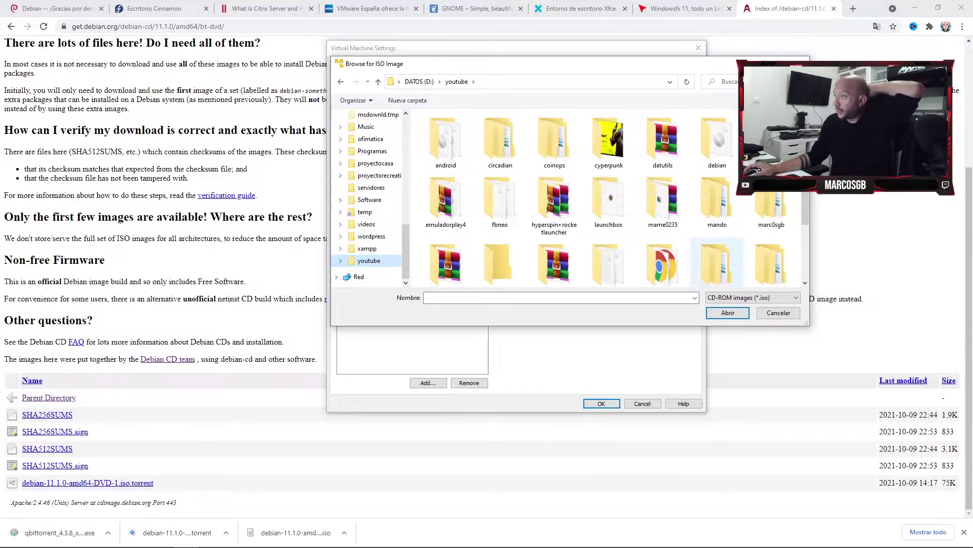
{"action": "double_click", "coordinate": [716, 142]}
{"action": "double_click", "coordinate": [474, 130]}
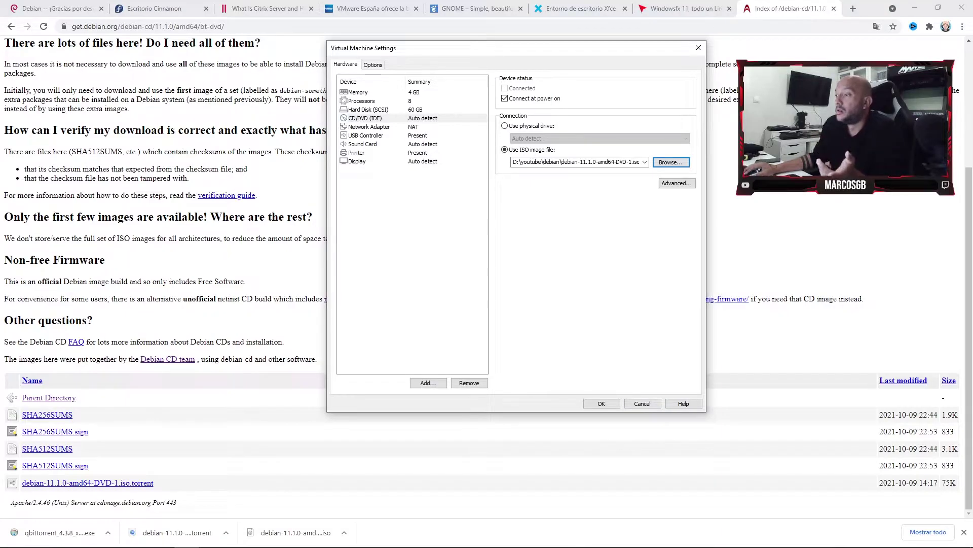
{"action": "key", "text": "Return"}
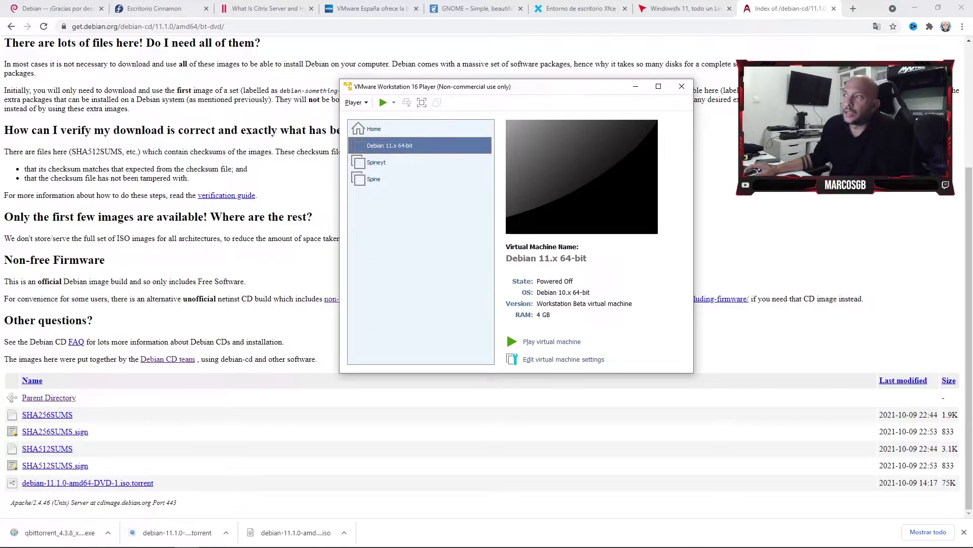
Power on the Debian 11.x VM and launch Graphical install from the boot menu.
{"action": "left_click", "coordinate": [548, 341]}
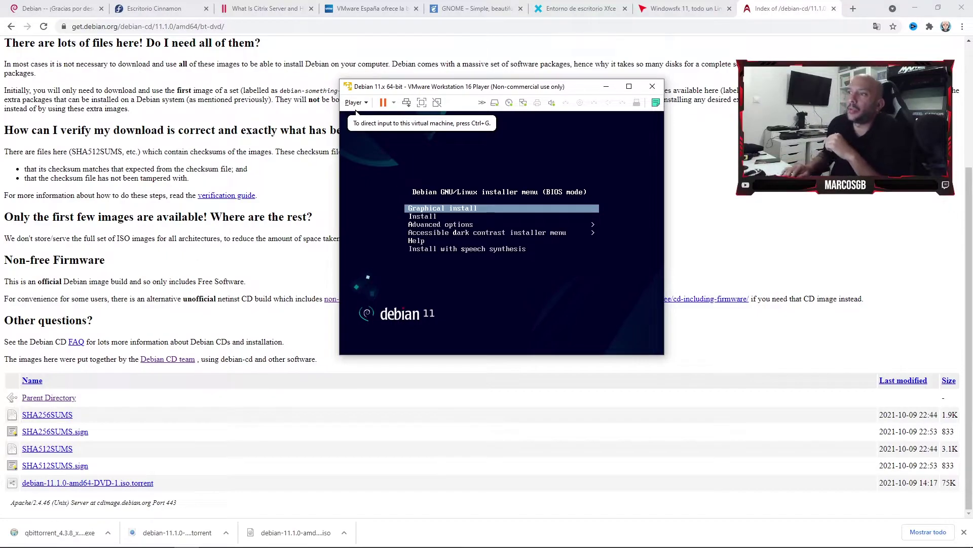
{"action": "key", "text": "ctrl+g"}
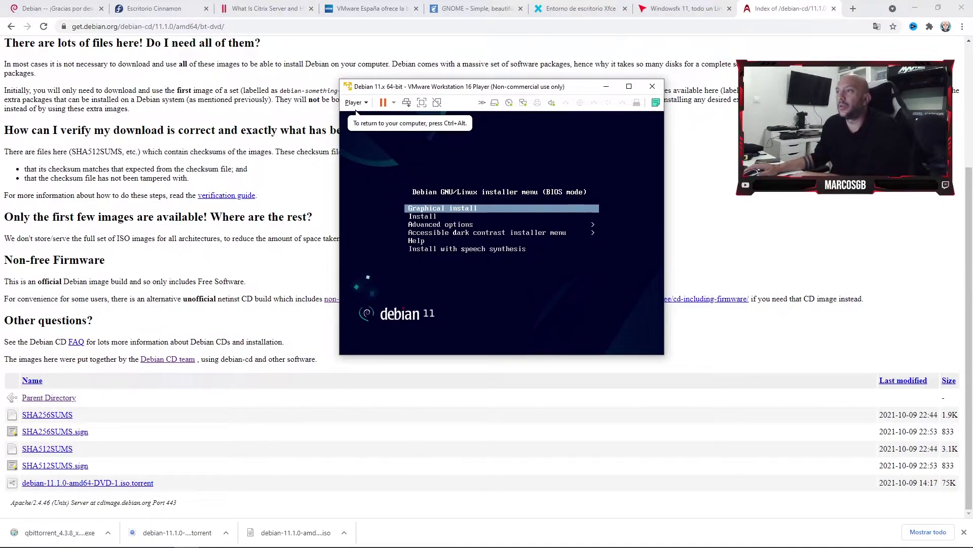
{"action": "key", "text": "Down"}
{"action": "key", "text": "Up"}
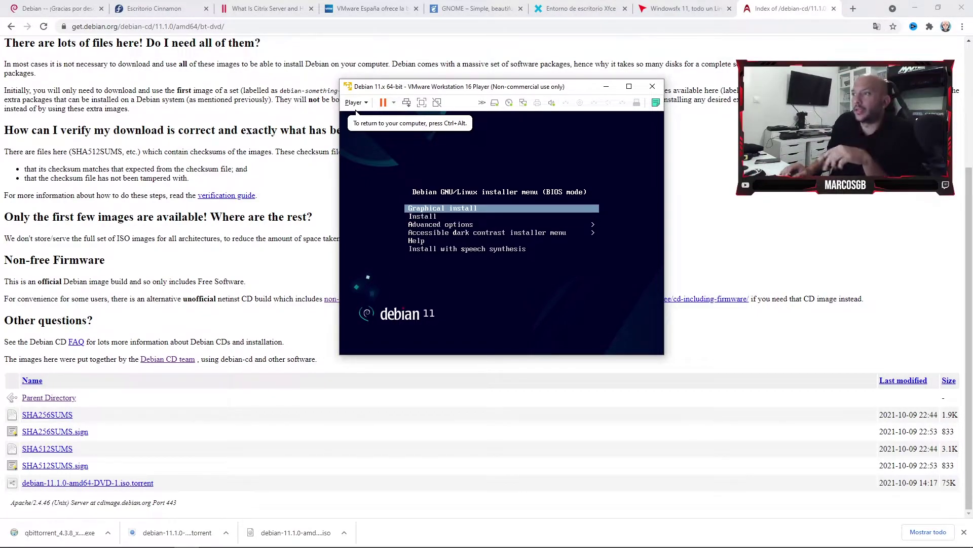
{"action": "key", "text": "Down"}
{"action": "key", "text": "Up"}
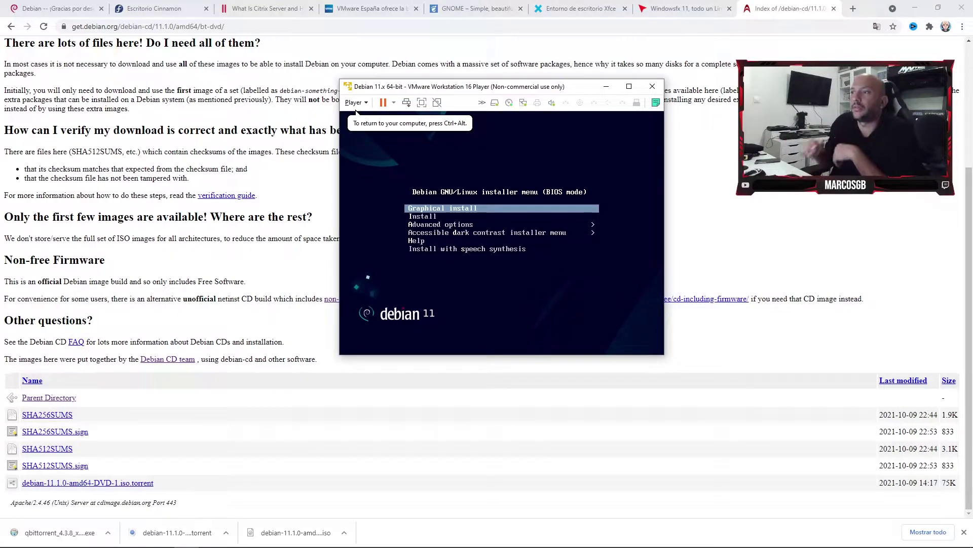
{"action": "key", "text": "Return"}
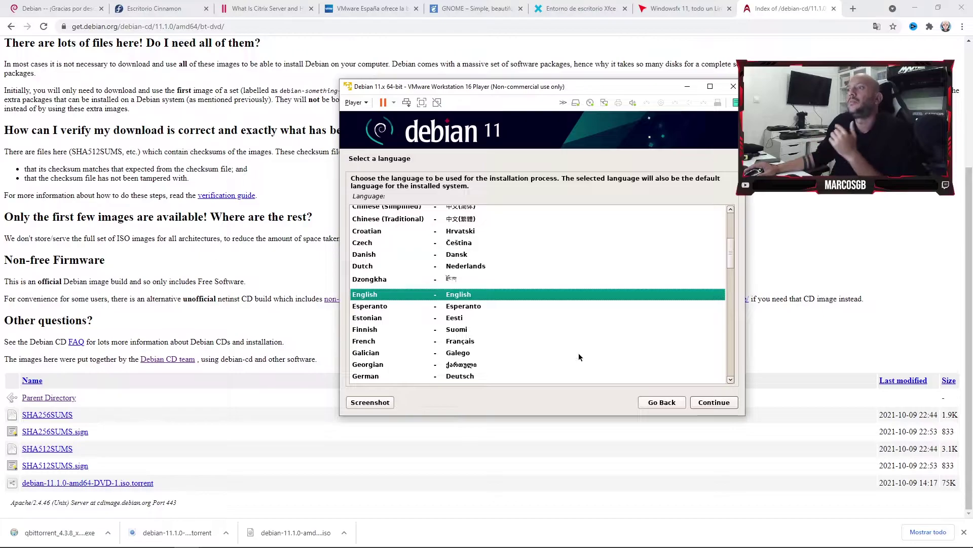
Choose Spanish as the installer language, España as the location and the Español keyboard layout.
{"action": "scroll", "coordinate": [603, 358], "scroll_direction": "up", "scroll_amount": 5}
{"action": "scroll", "coordinate": [605, 358], "scroll_direction": "down", "scroll_amount": 15}
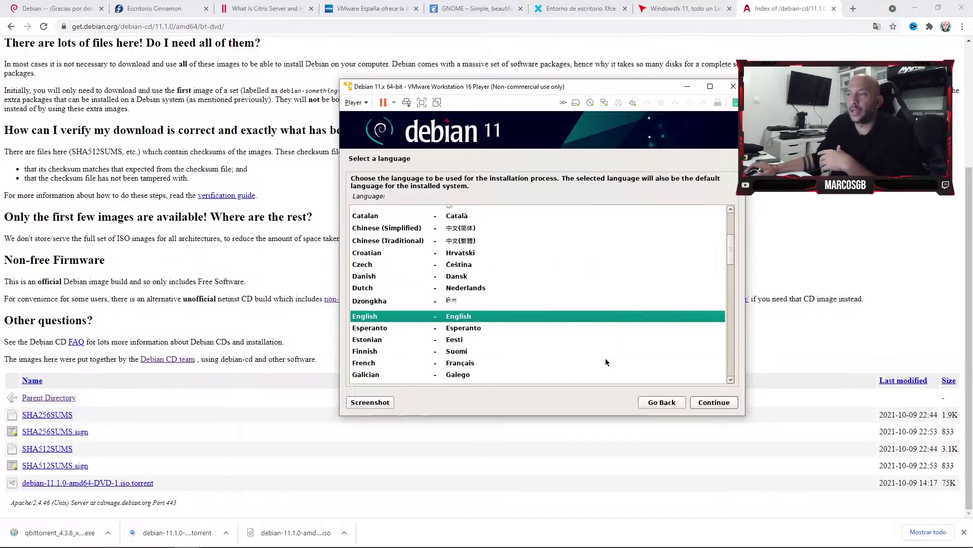
{"action": "scroll", "coordinate": [605, 358], "scroll_direction": "down", "scroll_amount": 1}
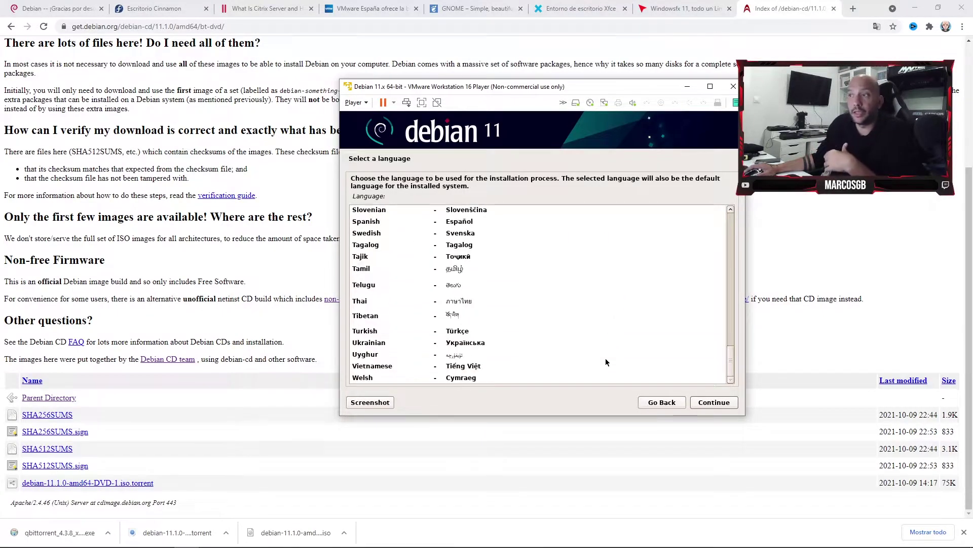
{"action": "left_click", "coordinate": [457, 221]}
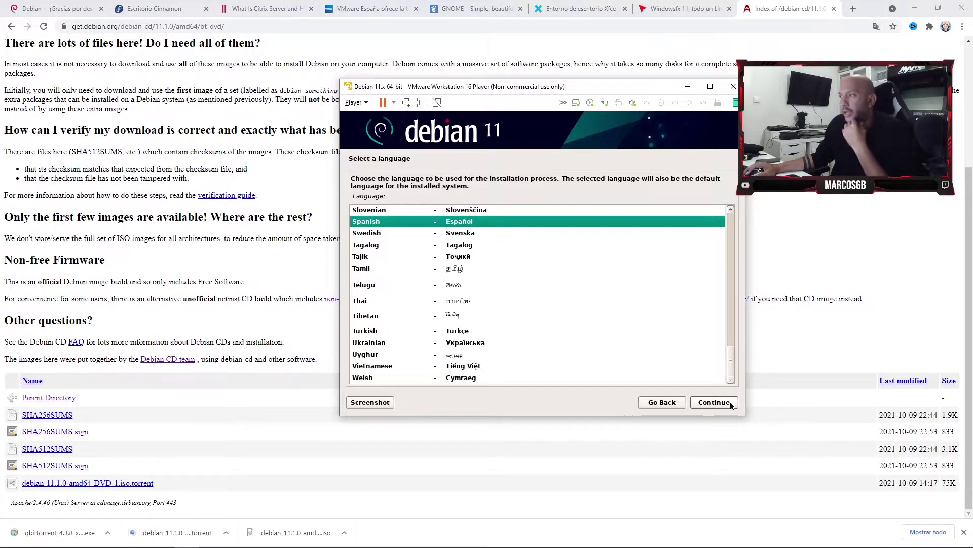
{"action": "left_click", "coordinate": [714, 402]}
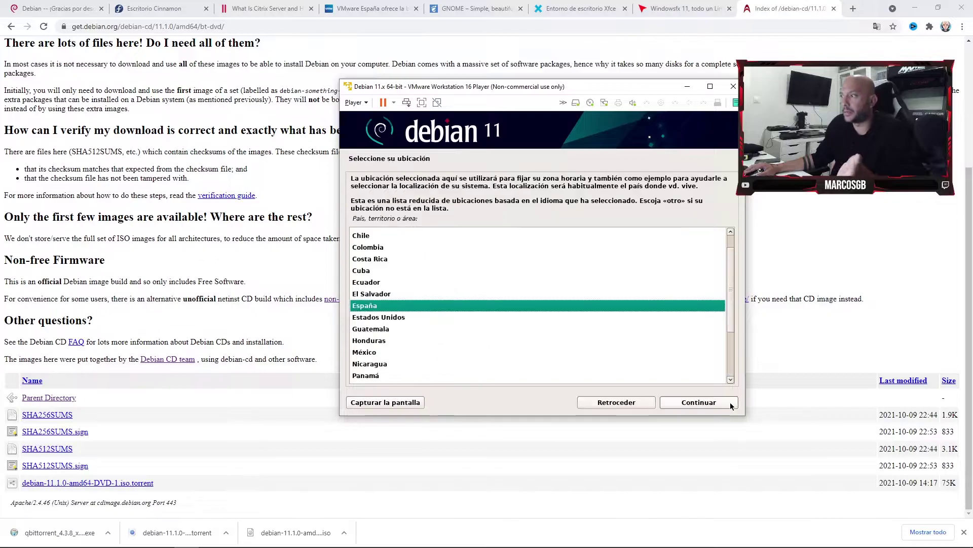
{"action": "left_click", "coordinate": [716, 405]}
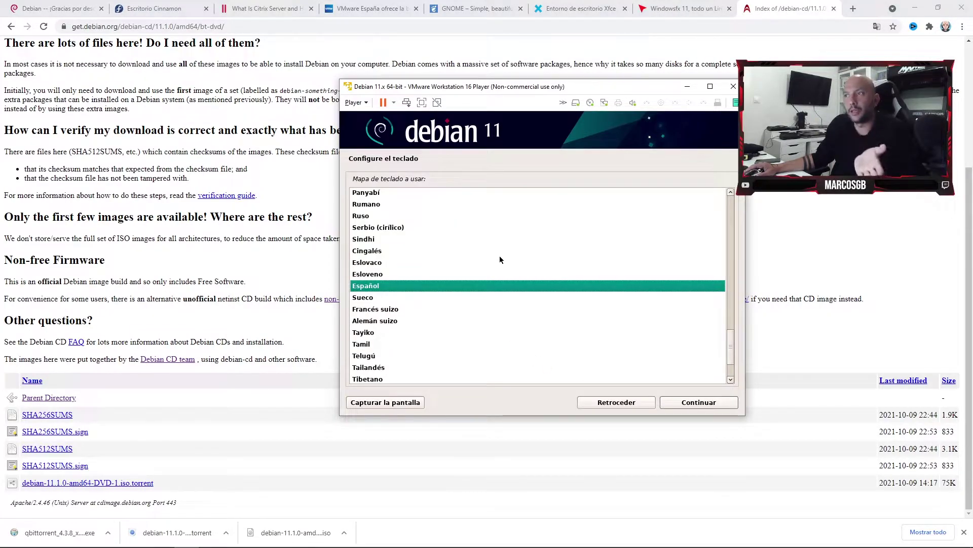
{"action": "left_click", "coordinate": [699, 403]}
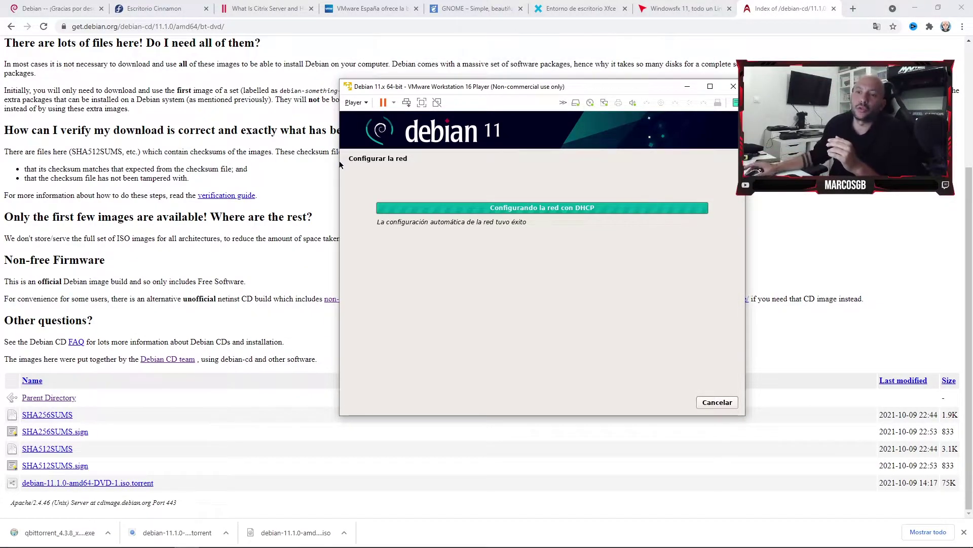
Close the Start menu, replace the default hostname 'debian' with a custom one, and leave the domain blank.
{"action": "key", "text": "super"}
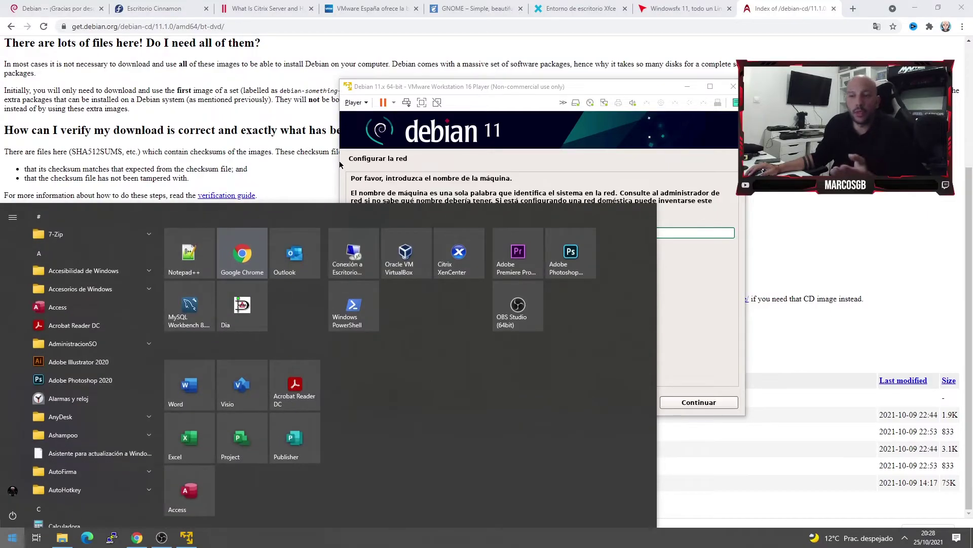
{"action": "key", "text": "super"}
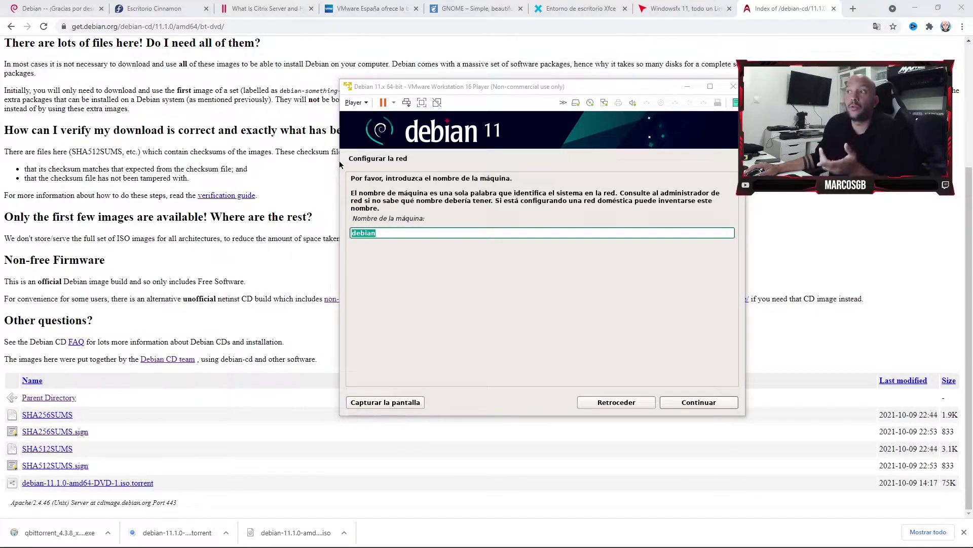
{"action": "left_click", "coordinate": [418, 233]}
{"action": "double_click", "coordinate": [418, 233]}
{"action": "left_click_drag", "start_coordinate": [417, 233], "coordinate": [430, 271]}
{"action": "type", "text": "m"}
{"action": "type", "text": "arc0sgb"}
{"action": "type", "text": "b"}
{"action": "key", "text": "BackSpace"}
{"action": "type", "text": "marc"}
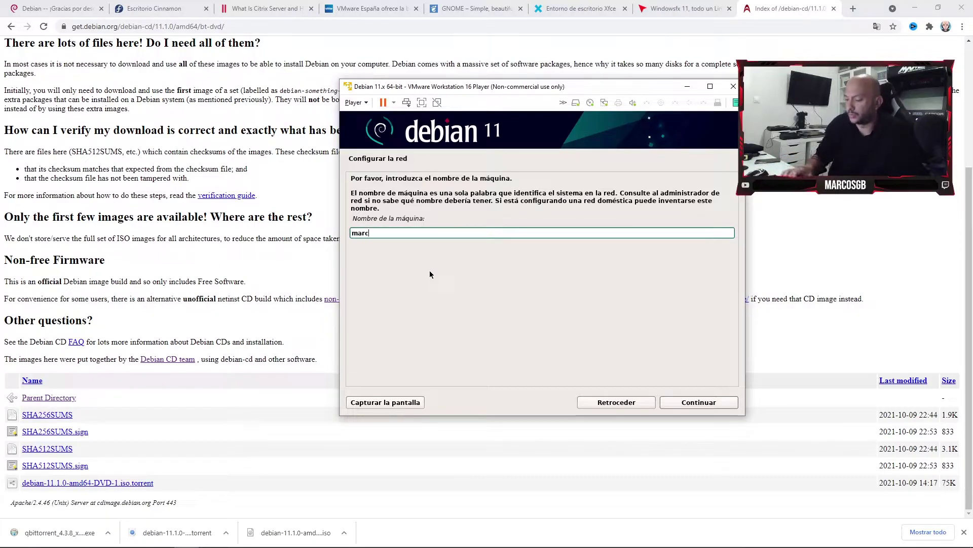
{"action": "type", "text": "0sgb"}
{"action": "left_click", "coordinate": [692, 407]}
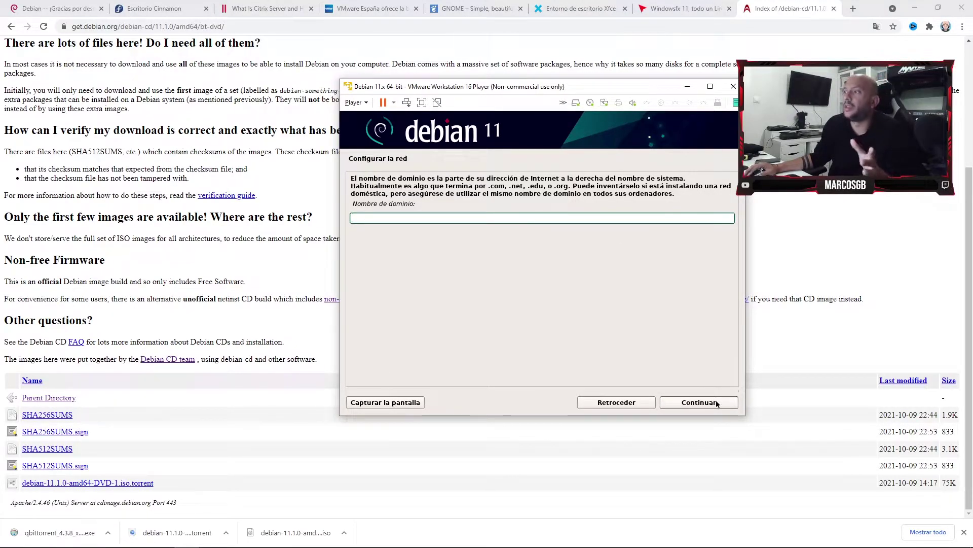
{"action": "left_click", "coordinate": [700, 402]}
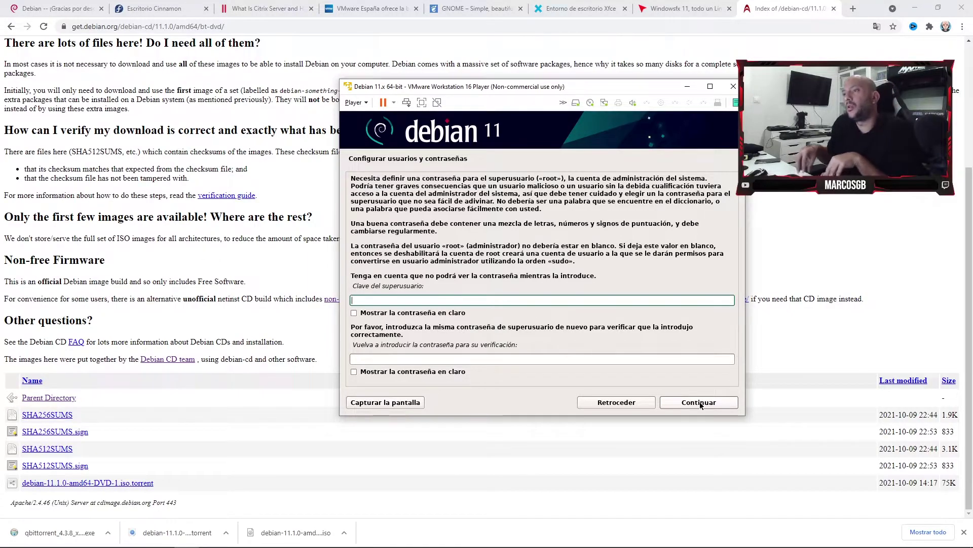
Set and confirm the root password, showing both fields in plain text.
{"action": "type", "text": "••••"}
{"action": "type", "text": "56"}
{"action": "left_click", "coordinate": [393, 314]}
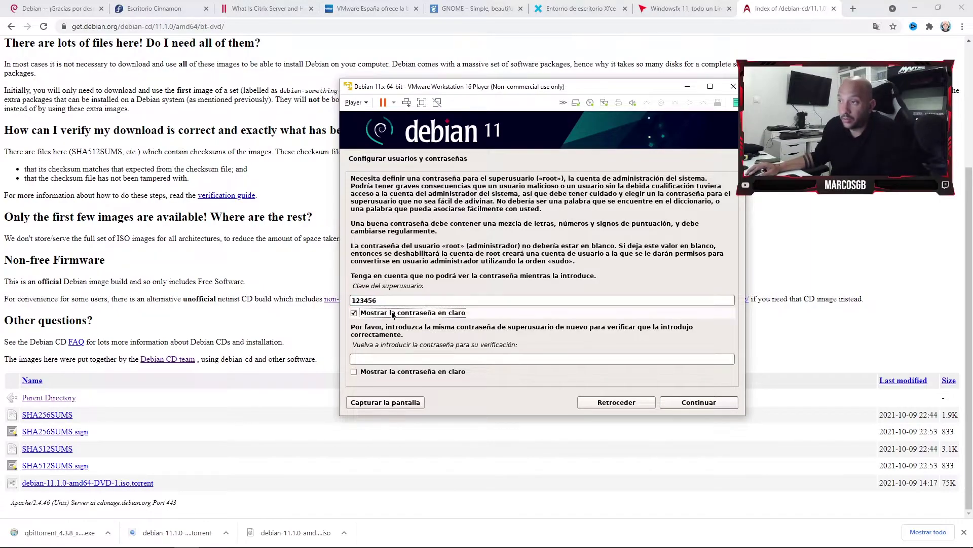
{"action": "left_click", "coordinate": [386, 360]}
{"action": "type", "text": "123456"}
{"action": "left_click", "coordinate": [431, 371]}
{"action": "left_click", "coordinate": [696, 405]}
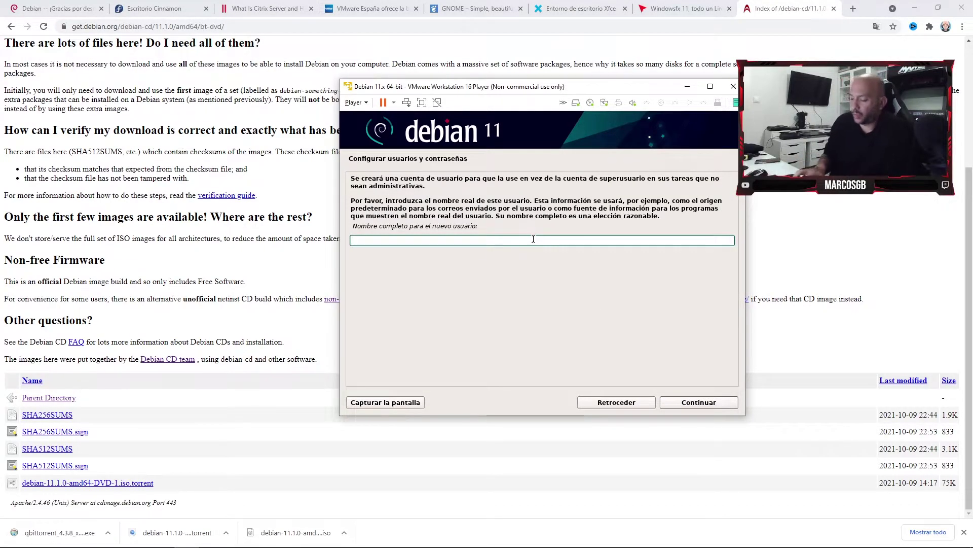
Enter the user's full name, accept the suggested username, set the user password, and keep Península.
{"action": "type", "text": "Marc0sgb"}
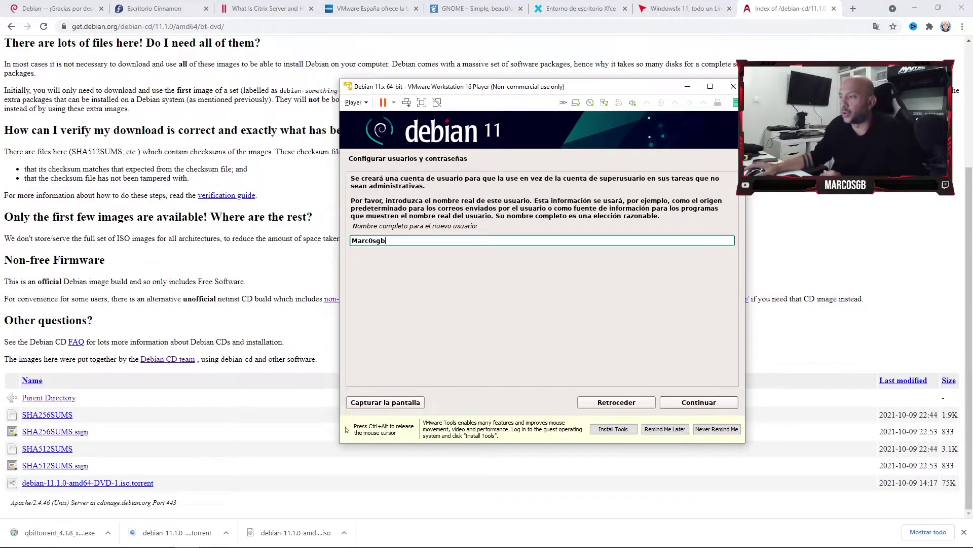
{"action": "left_click", "coordinate": [698, 402]}
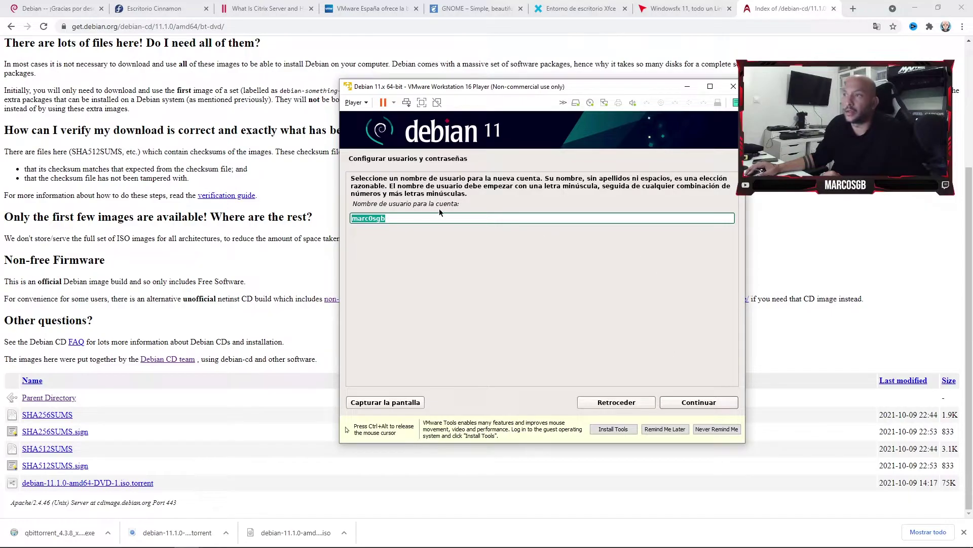
{"action": "left_click", "coordinate": [699, 402]}
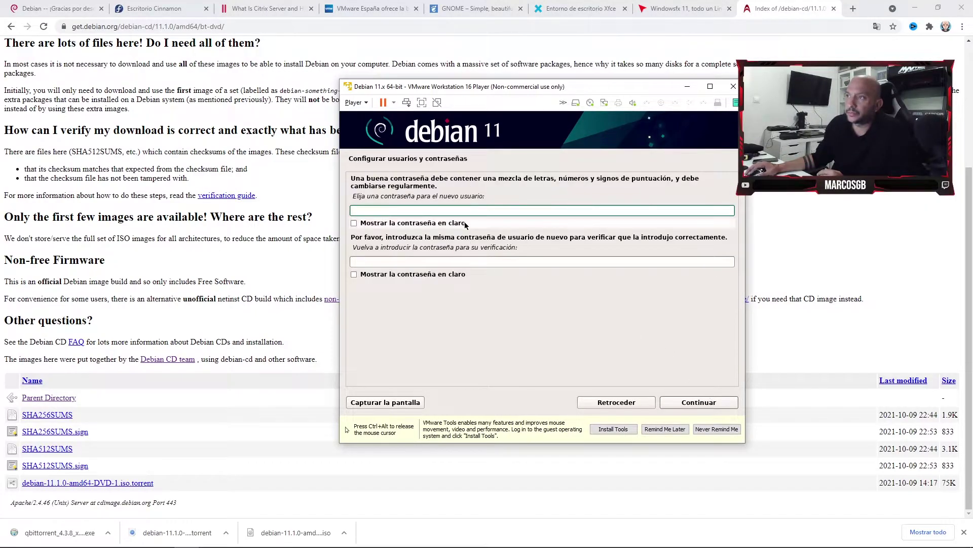
{"action": "type", "text": "123456"}
{"action": "left_click", "coordinate": [485, 261]}
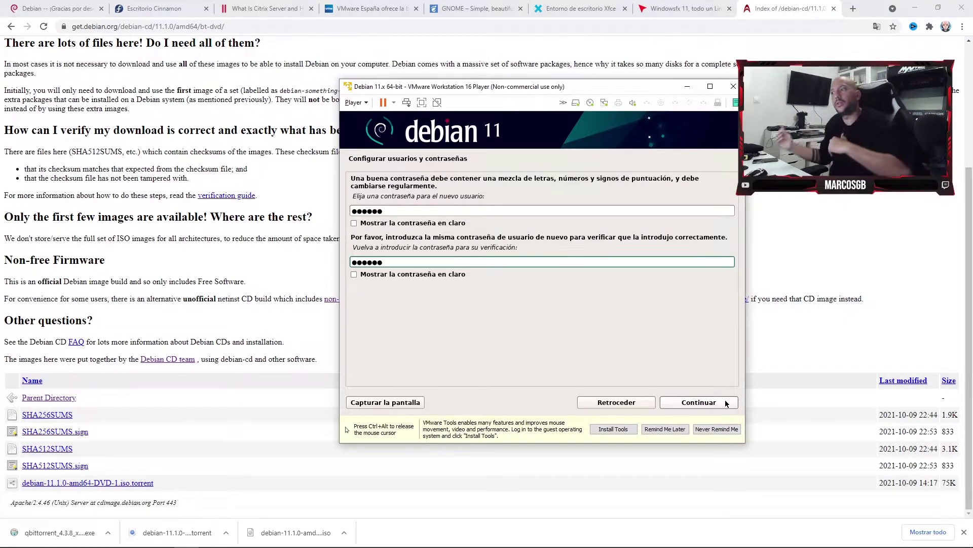
{"action": "left_click", "coordinate": [725, 398]}
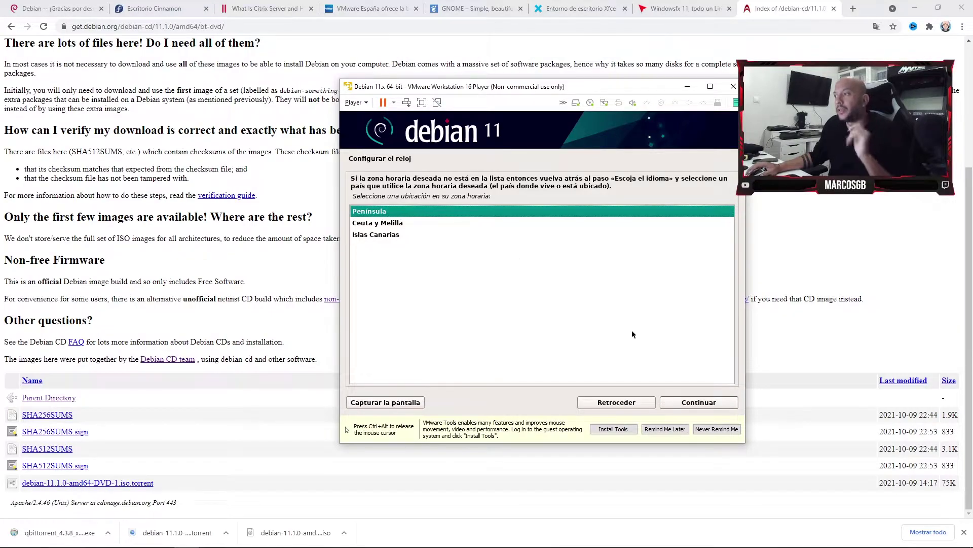
{"action": "left_click", "coordinate": [705, 403]}
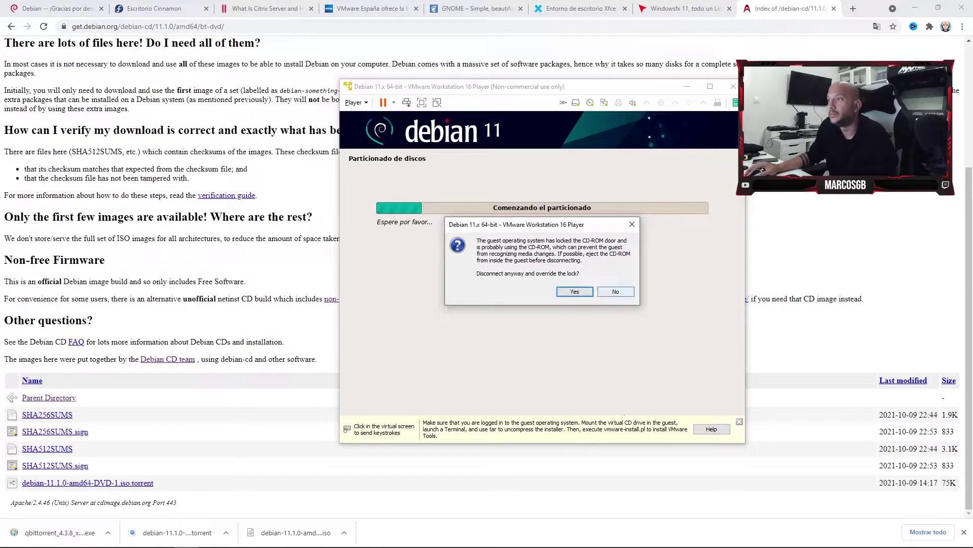
Decline the CD-ROM lock override, dismiss the VMware Tools notice, and choose Manual partitioning.
{"action": "left_click", "coordinate": [615, 291]}
{"action": "left_click", "coordinate": [598, 280]}
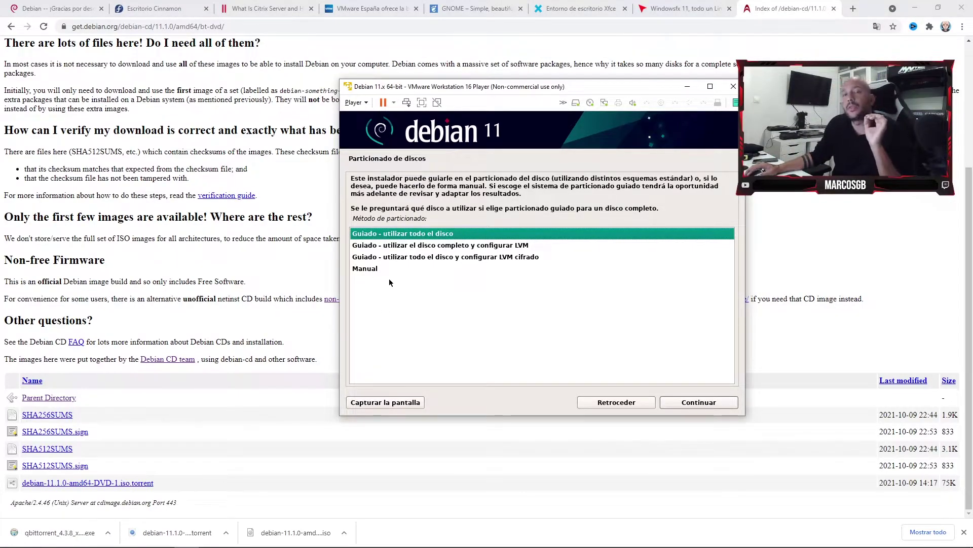
{"action": "left_click", "coordinate": [364, 270]}
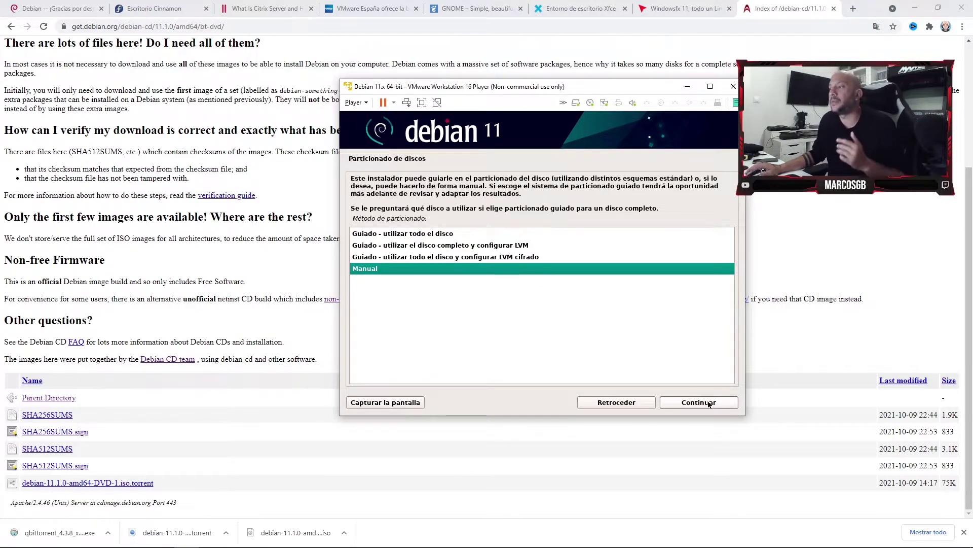
{"action": "left_click", "coordinate": [709, 404]}
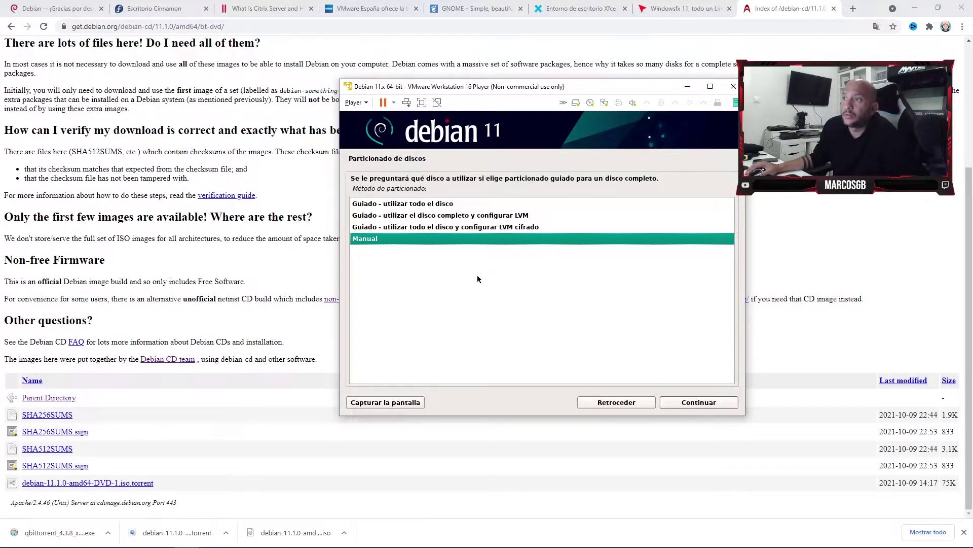
Select the 64.4 GB SCSI3 (sda) disk and agree to create a new empty partition table.
{"action": "left_click", "coordinate": [688, 406]}
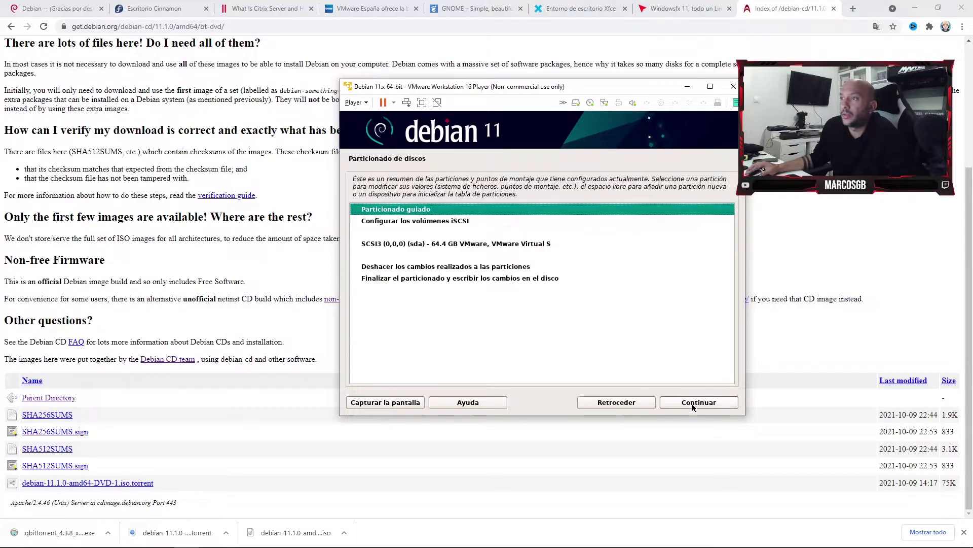
{"action": "left_click", "coordinate": [413, 223]}
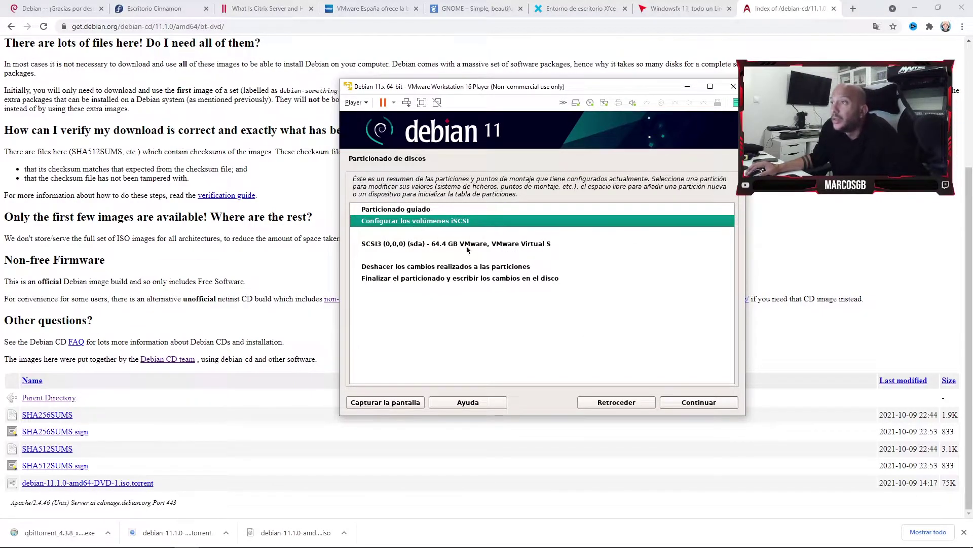
{"action": "left_click", "coordinate": [460, 242]}
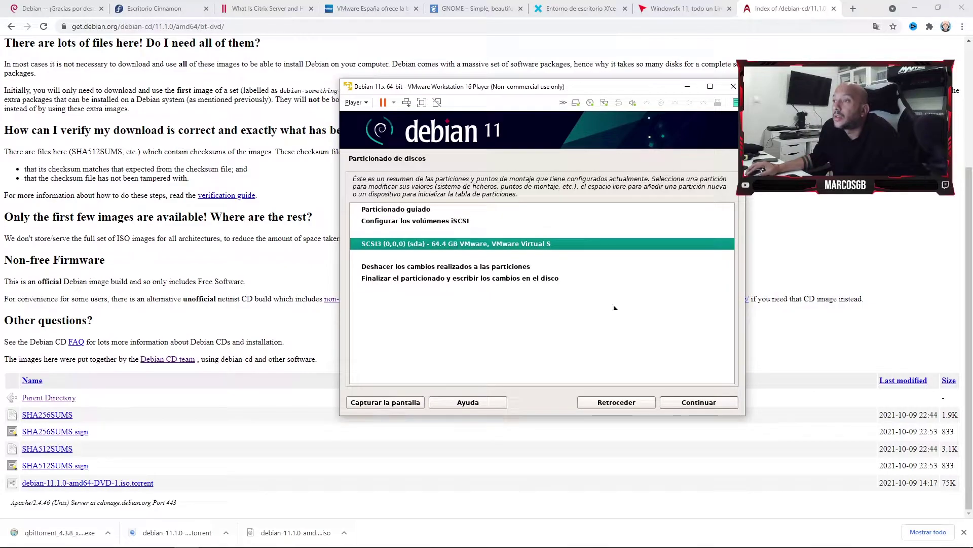
{"action": "left_click", "coordinate": [726, 404]}
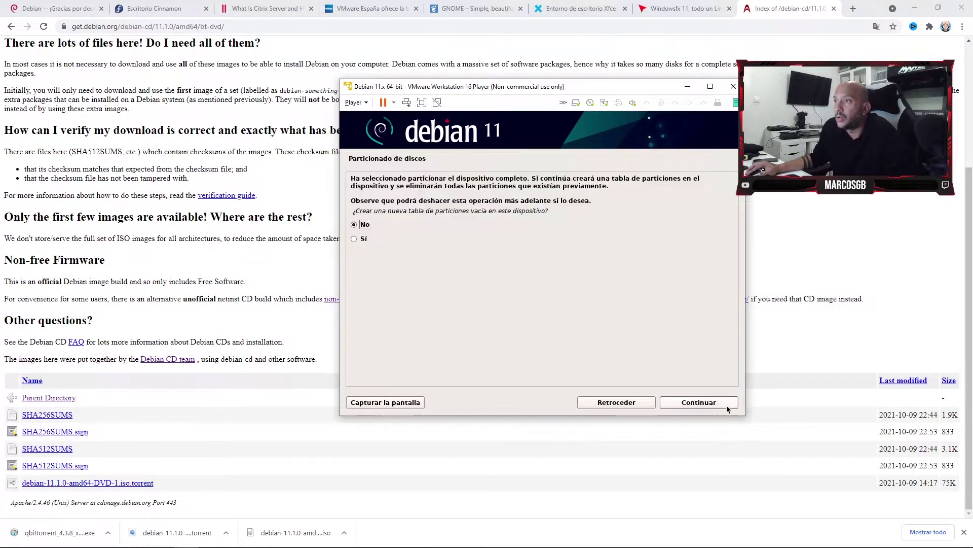
{"action": "left_click", "coordinate": [396, 241]}
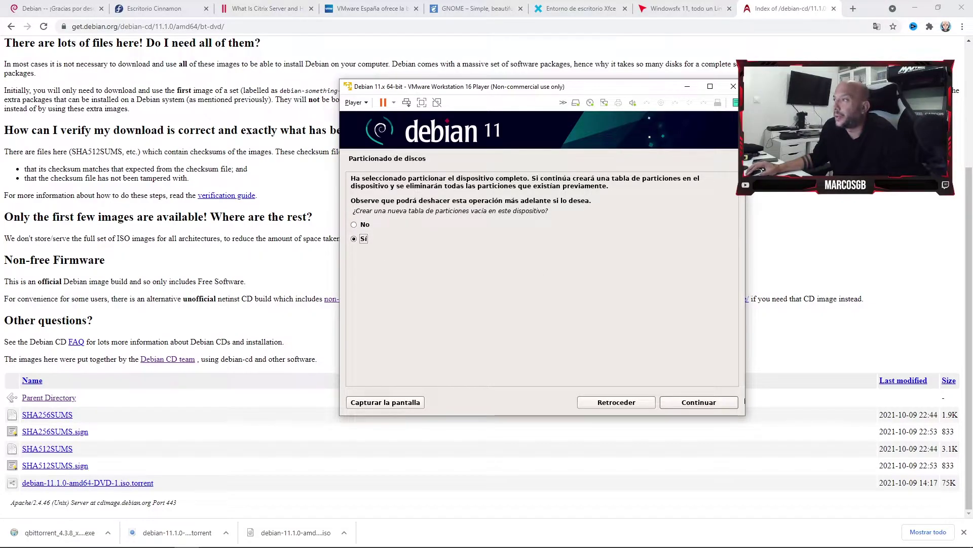
{"action": "left_click", "coordinate": [615, 404]}
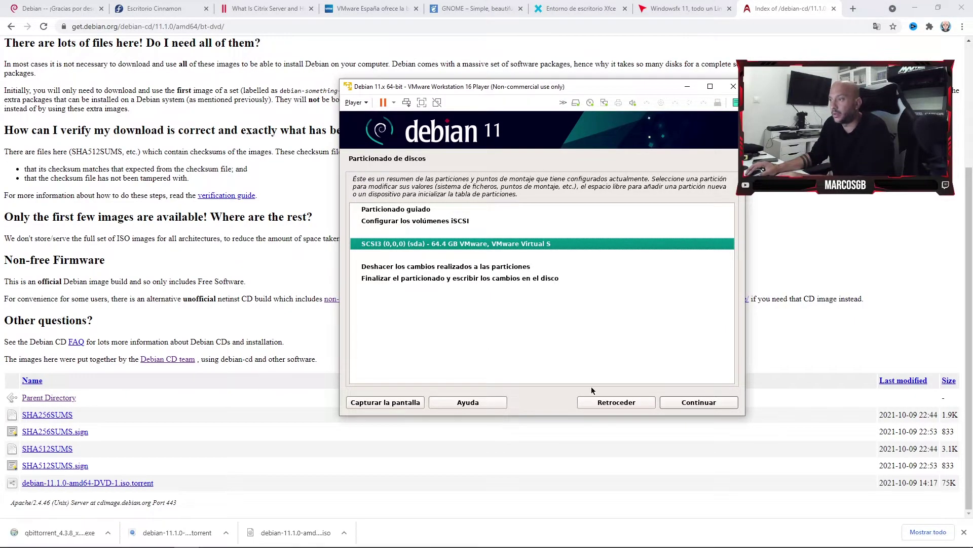
Return to the main menu, re-enter Manual partitioning, and reopen the 64.4 GB disk.
{"action": "left_click", "coordinate": [596, 401]}
{"action": "left_click", "coordinate": [700, 404]}
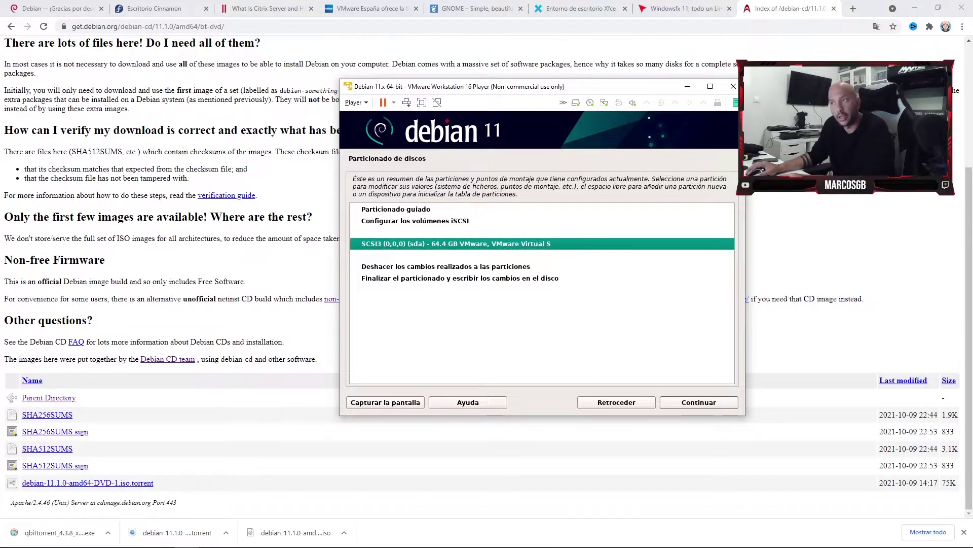
{"action": "left_click", "coordinate": [434, 212]}
{"action": "left_click", "coordinate": [693, 405]}
{"action": "left_click", "coordinate": [418, 205]}
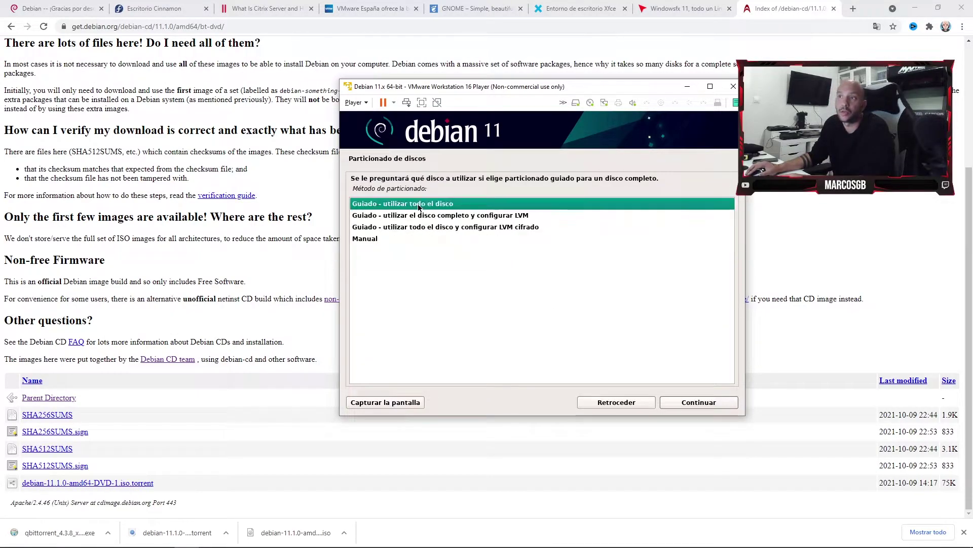
{"action": "left_click", "coordinate": [393, 241]}
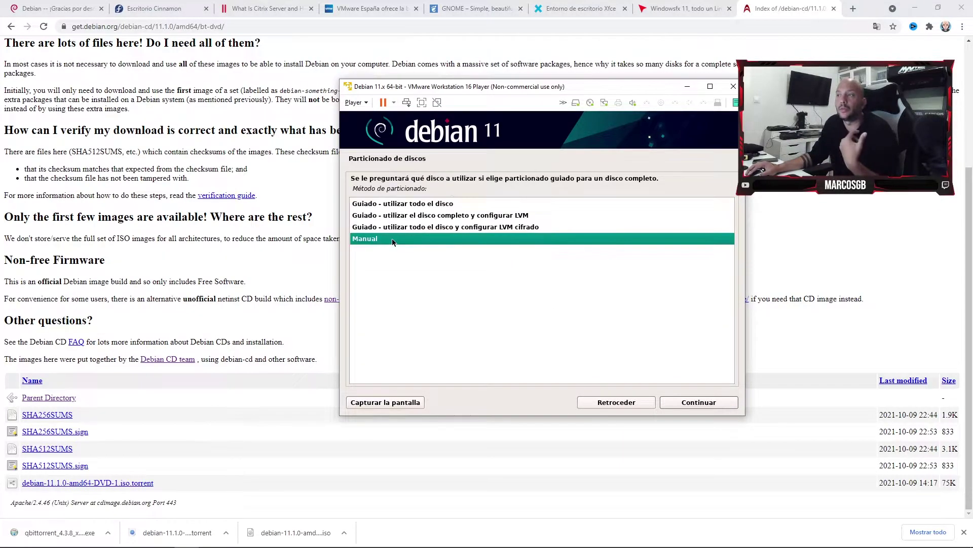
{"action": "left_click", "coordinate": [708, 405]}
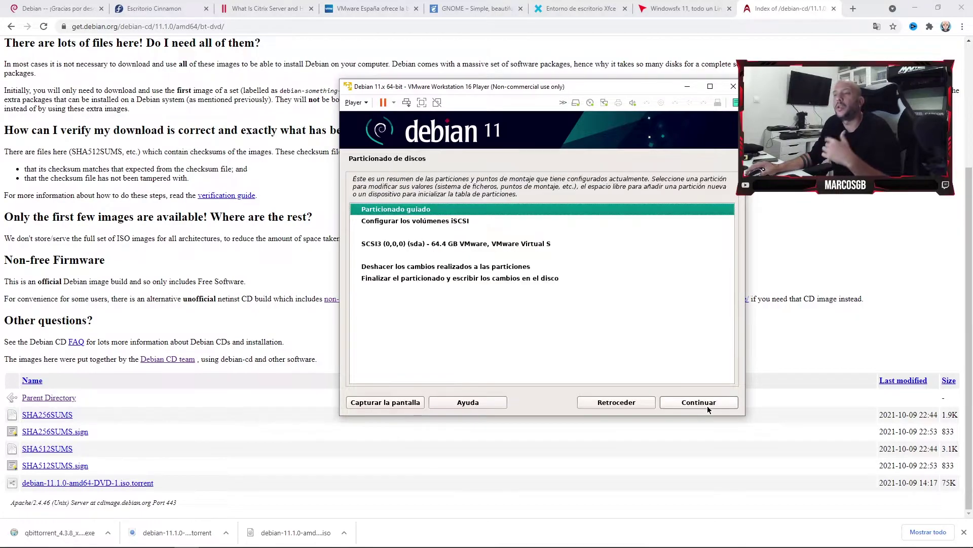
{"action": "double_click", "coordinate": [467, 245]}
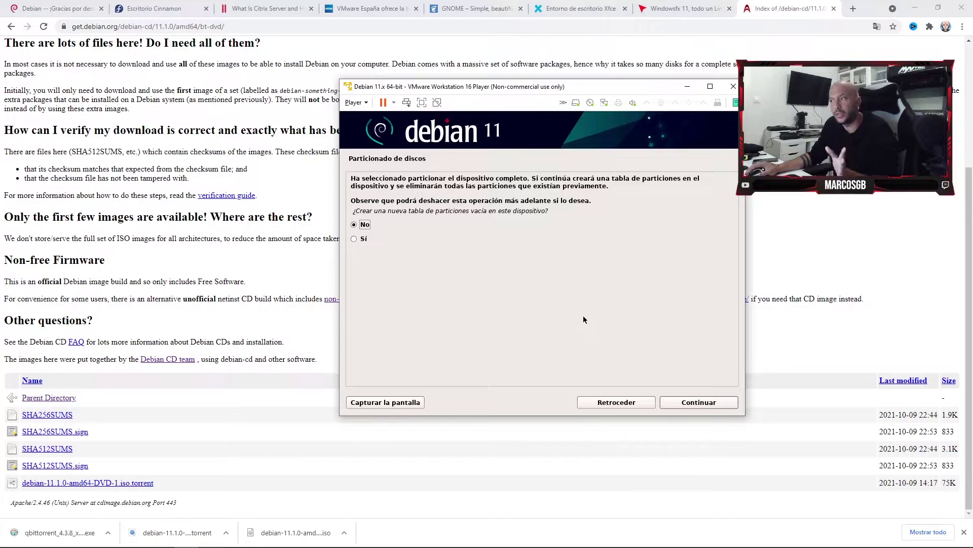
{"action": "left_click", "coordinate": [616, 402]}
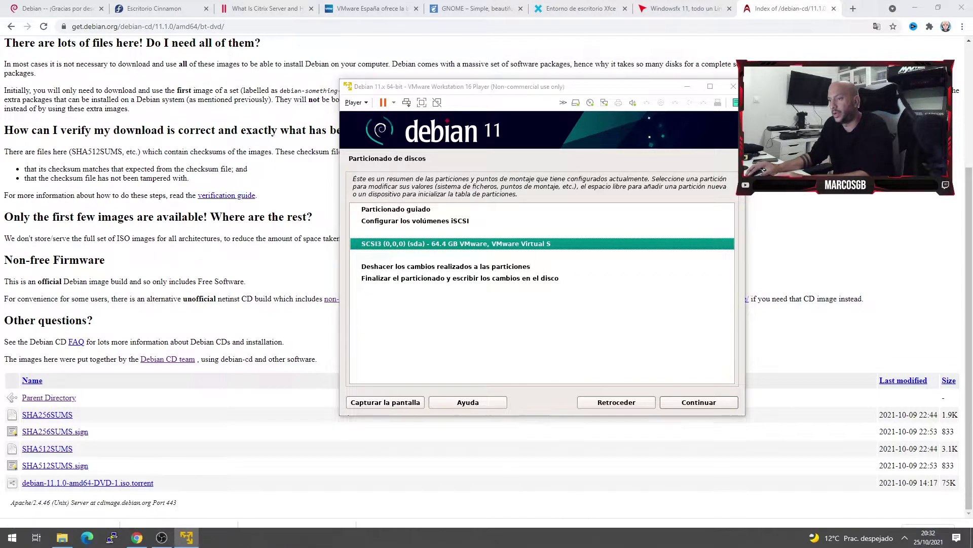
Mark the SCSI3 disk in an annotated capture, then confirm Sí for the empty partition table.
{"action": "key", "text": "Print"}
{"action": "left_click_drag", "start_coordinate": [284, 71], "coordinate": [811, 433]}
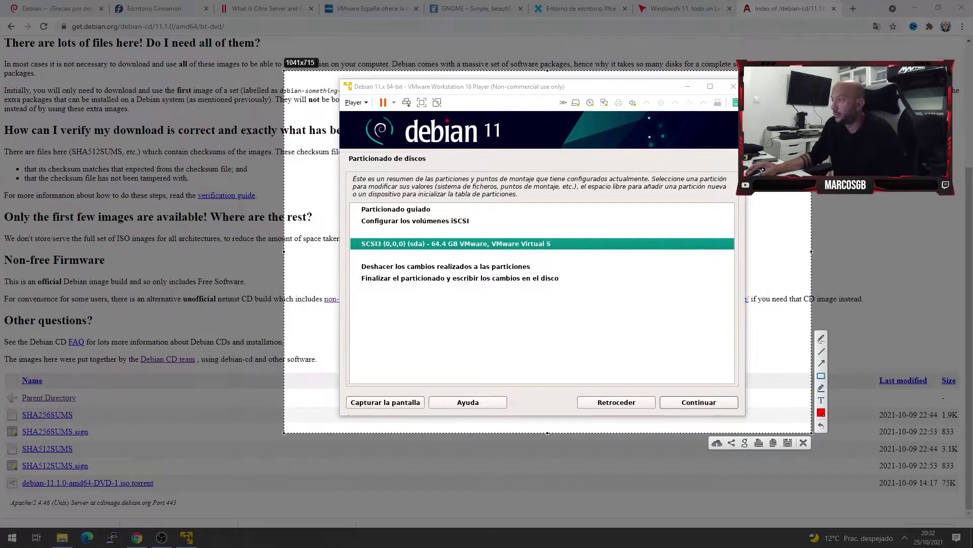
{"action": "mouse_move", "coordinate": [355, 232]}
{"action": "left_mouse_down"}
{"action": "mouse_move", "coordinate": [557, 265]}
{"action": "mouse_move", "coordinate": [589, 260]}
{"action": "left_mouse_up"}
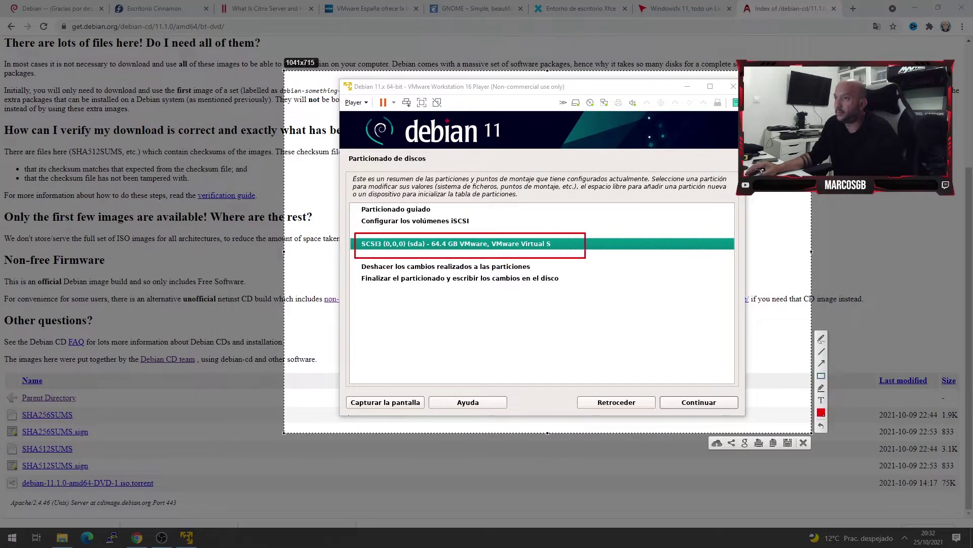
{"action": "key", "text": "ctrl+c"}
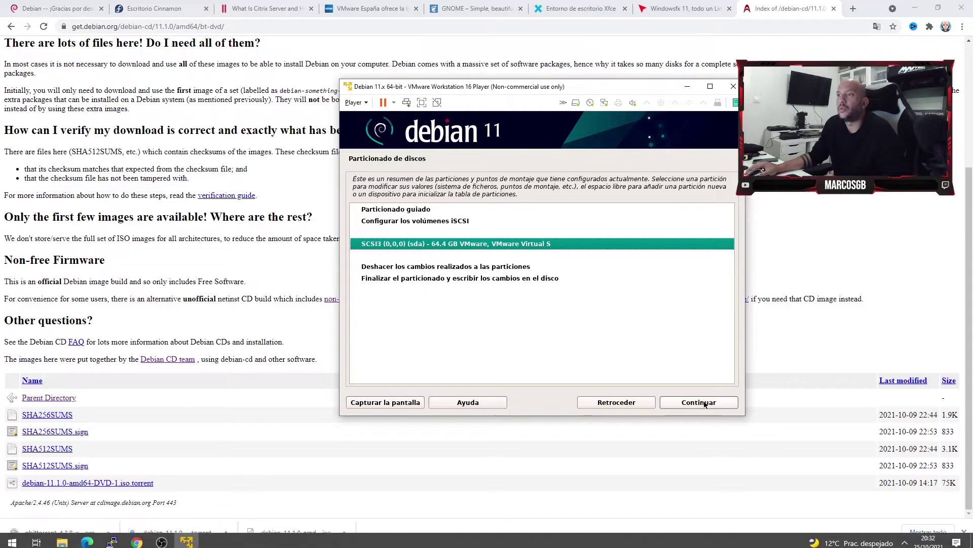
{"action": "left_click", "coordinate": [699, 402]}
{"action": "left_click", "coordinate": [374, 238]}
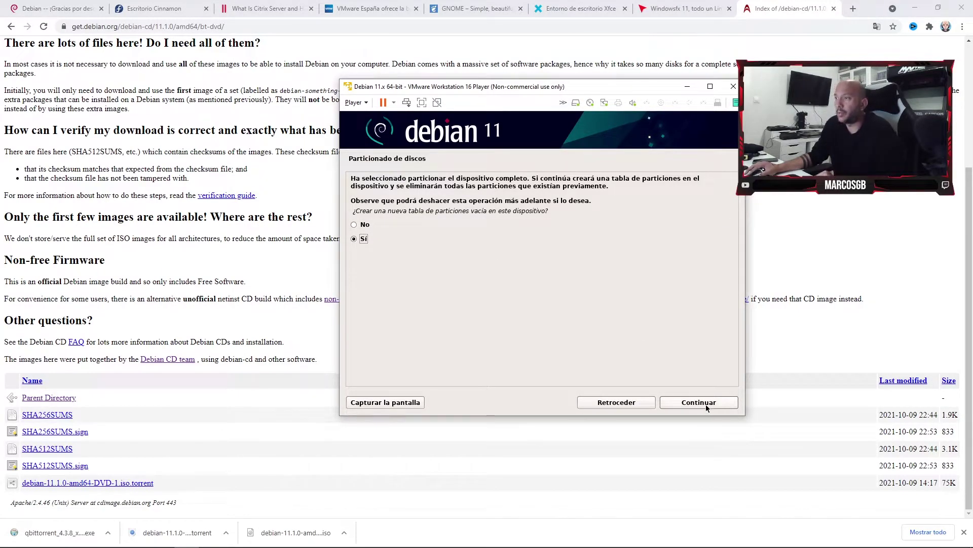
{"action": "left_click", "coordinate": [704, 405]}
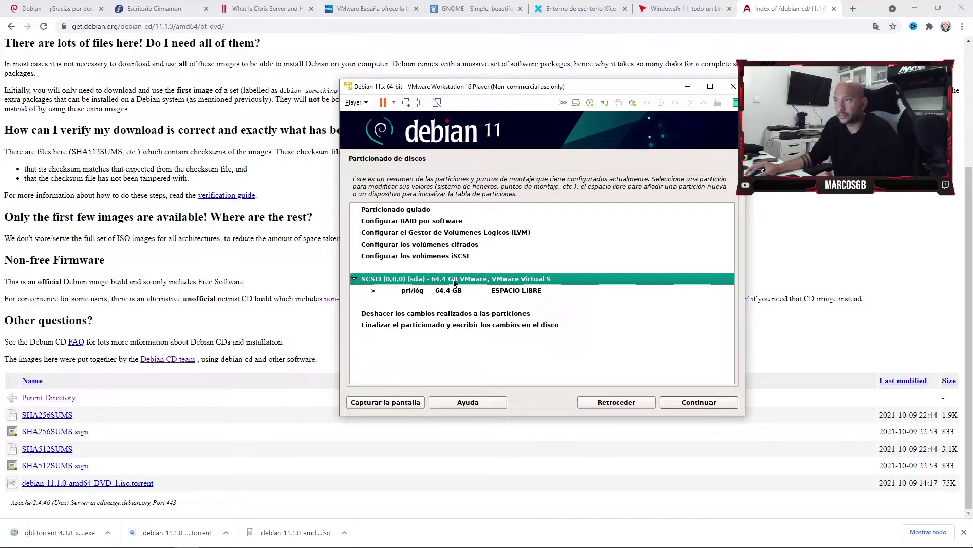
Create a new 20 GB primary partition from the 64.4 GB free space.
{"action": "left_click", "coordinate": [422, 293]}
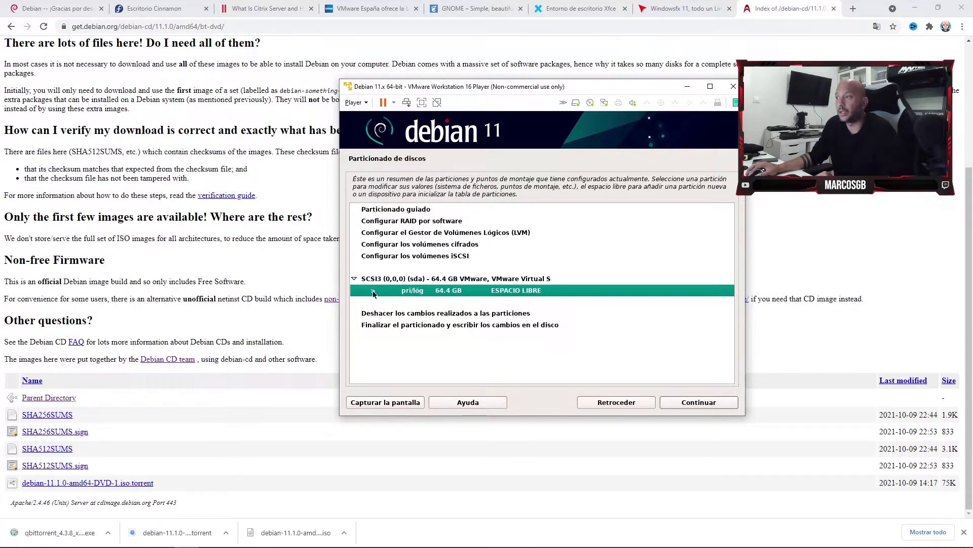
{"action": "left_click", "coordinate": [703, 405]}
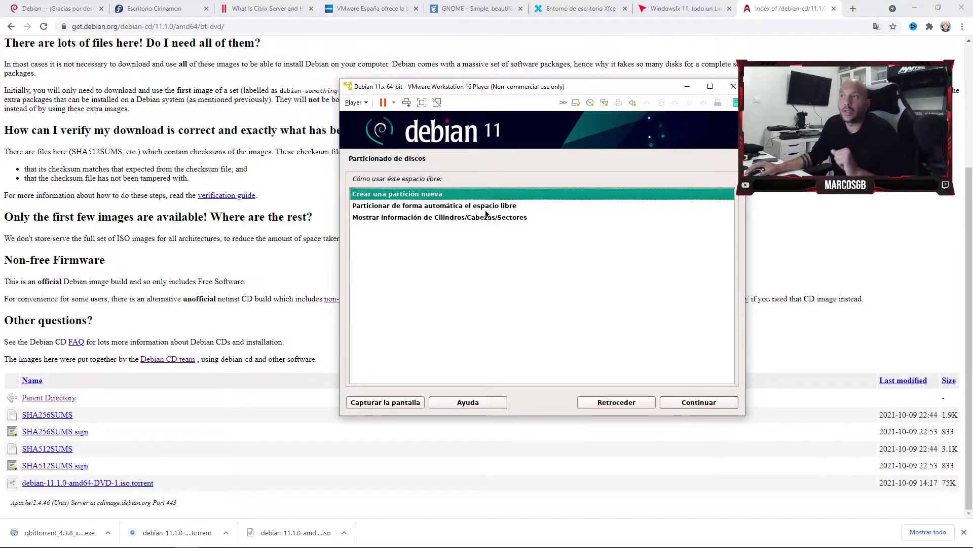
{"action": "left_click", "coordinate": [694, 403]}
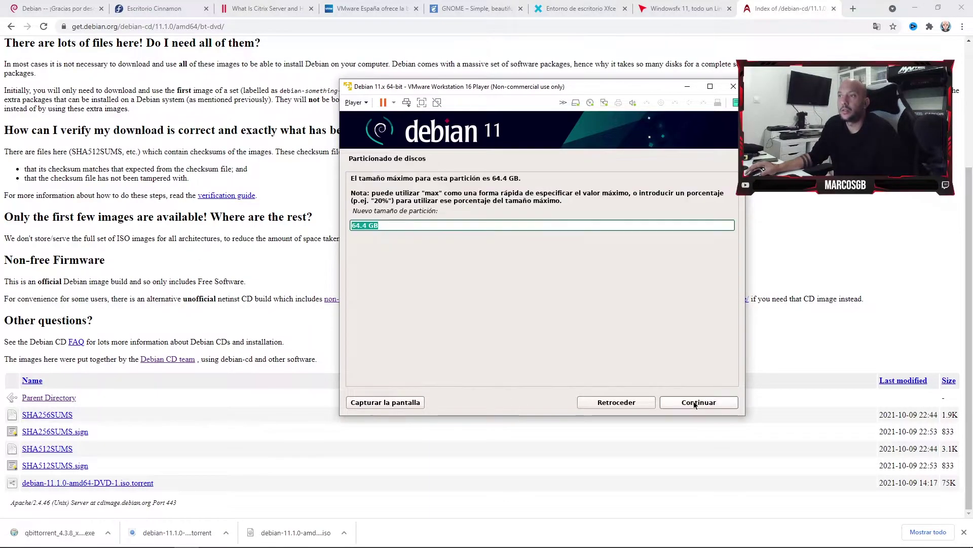
{"action": "left_click", "coordinate": [358, 226]}
{"action": "left_click_drag", "start_coordinate": [361, 225], "coordinate": [341, 221]}
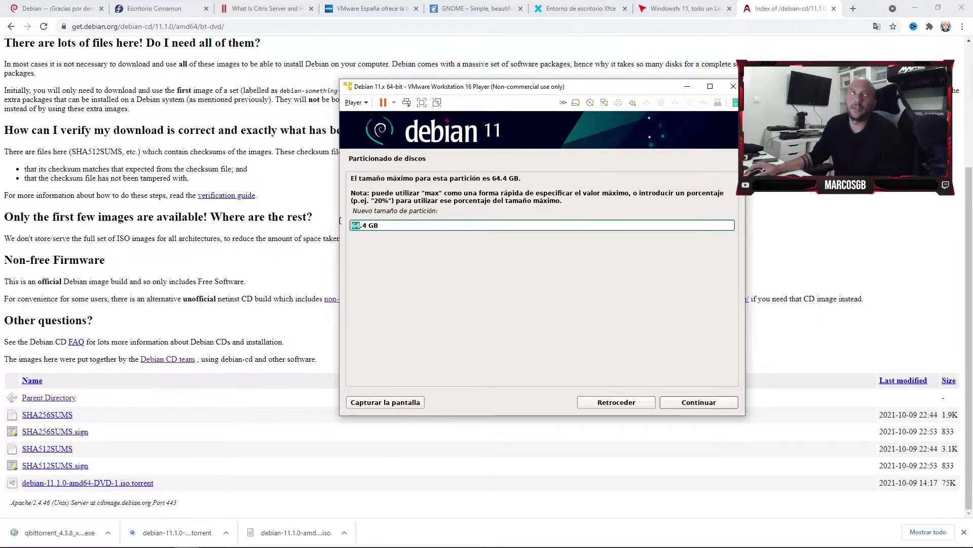
{"action": "key", "text": "Right"}
{"action": "key", "text": "BackSpace"}
{"action": "key", "text": "BackSpace"}
{"action": "key", "text": "BackSpace"}
{"action": "key", "text": "BackSpace"}
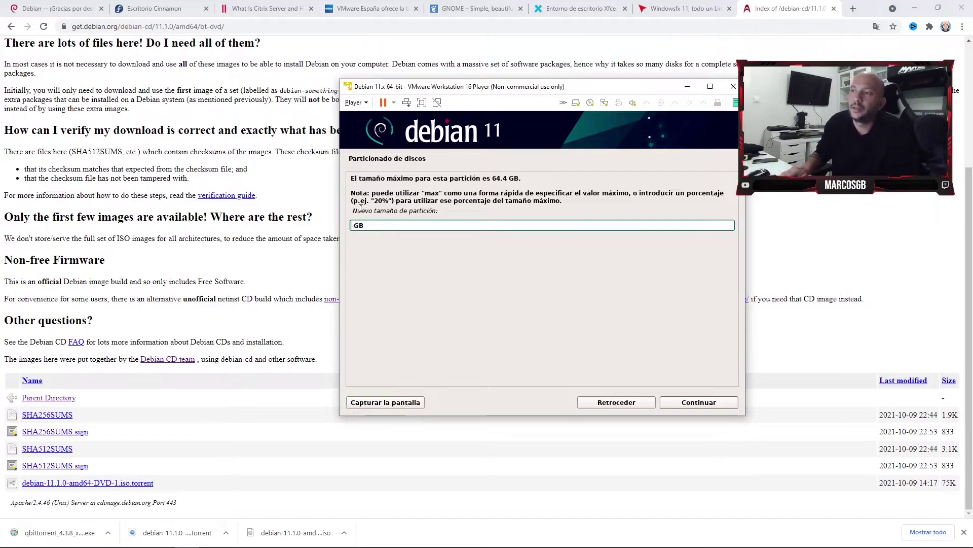
{"action": "type", "text": "20"}
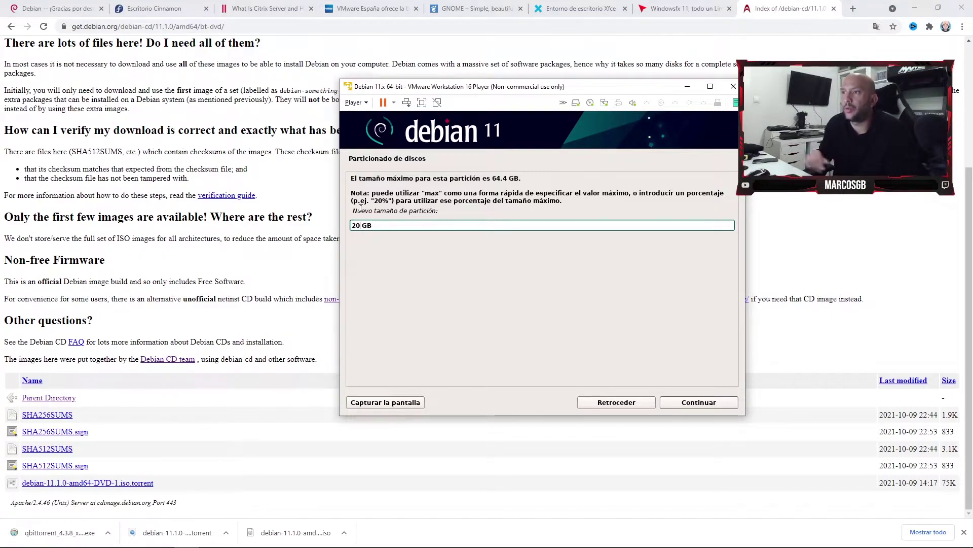
{"action": "key", "text": "Return"}
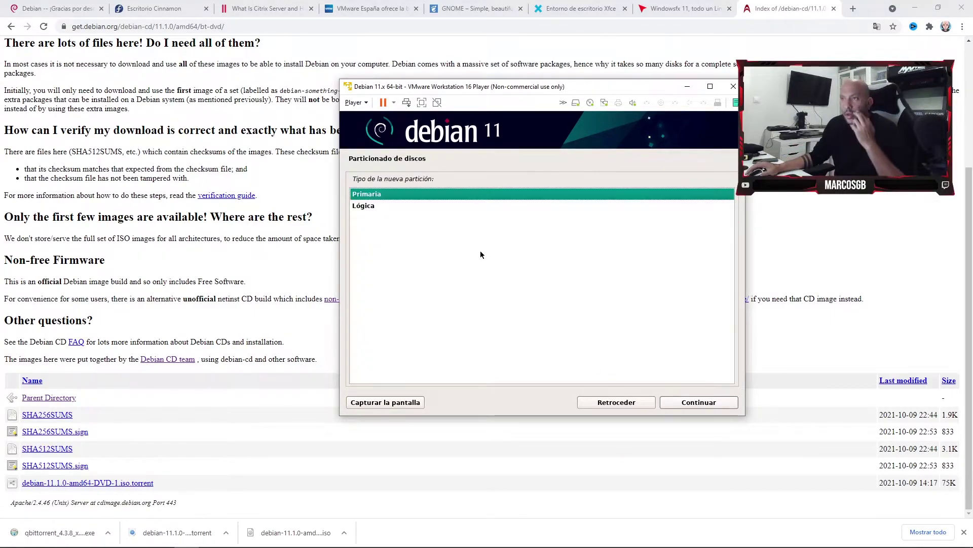
{"action": "left_click", "coordinate": [705, 401]}
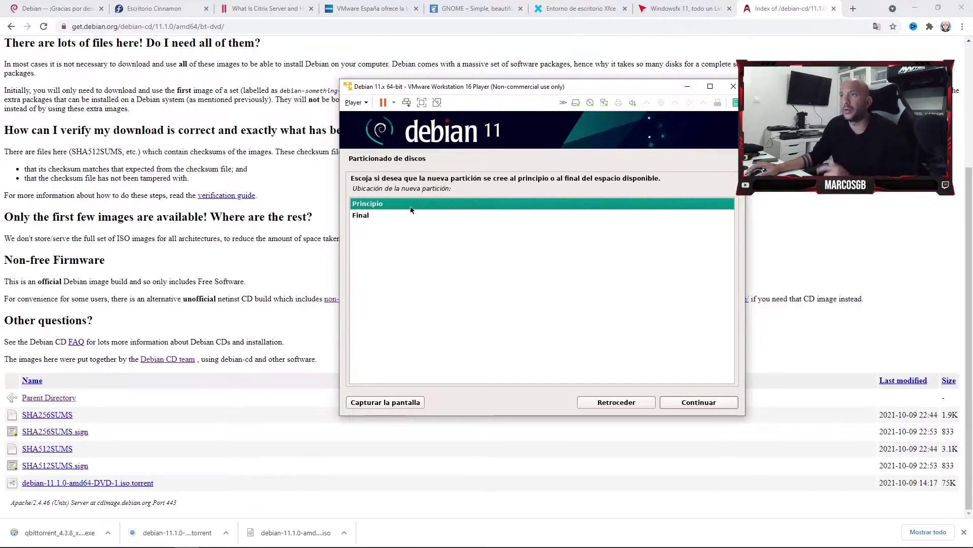
Place the partition at the beginning and highlight the Utilizar como row in an annotation.
{"action": "left_click", "coordinate": [717, 401]}
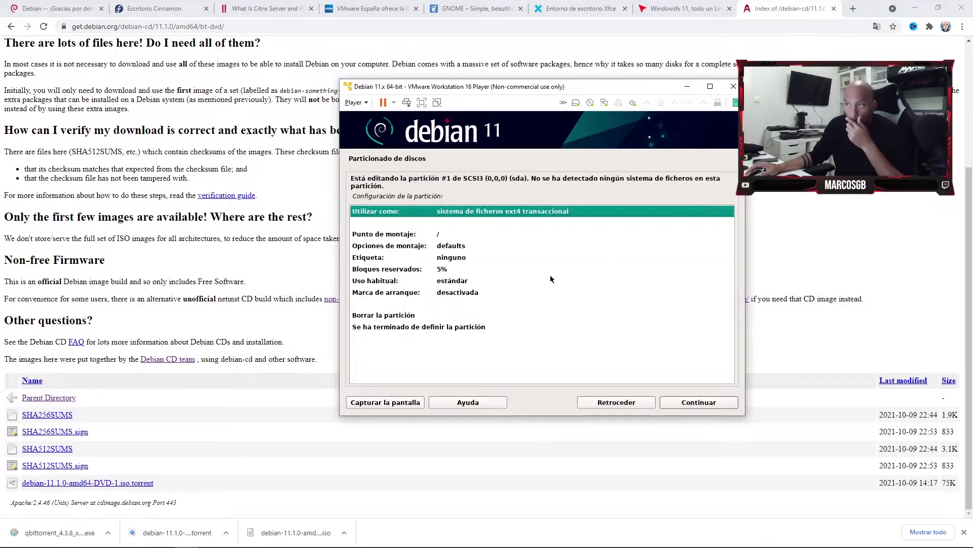
{"action": "key", "text": "Down"}
{"action": "key", "text": "Up"}
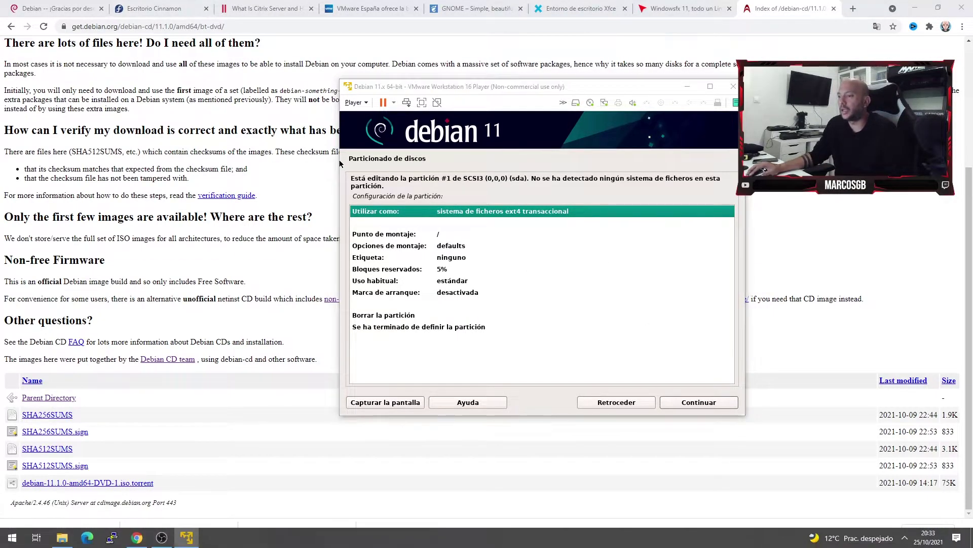
{"action": "key", "text": "Print"}
{"action": "left_click_drag", "start_coordinate": [246, 27], "coordinate": [892, 469]}
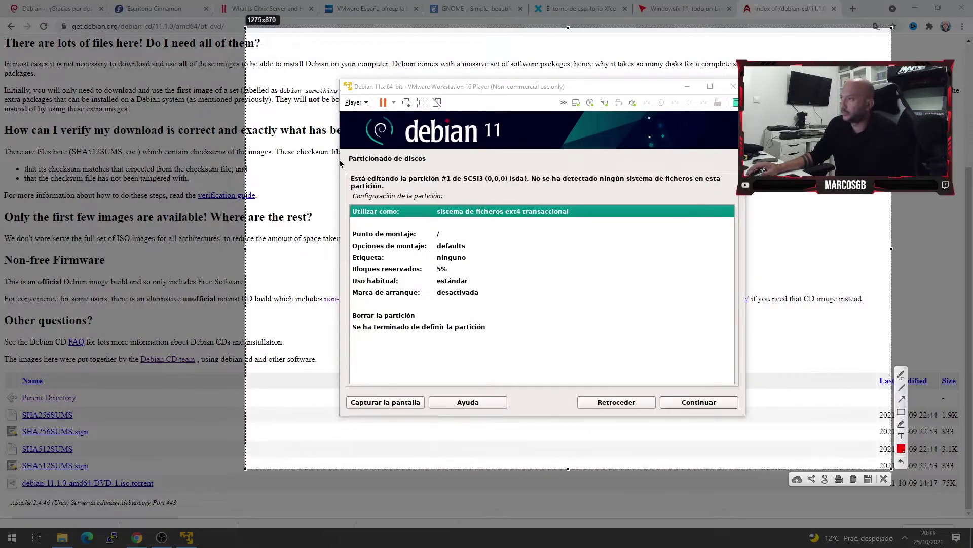
{"action": "left_click_drag", "start_coordinate": [348, 195], "coordinate": [613, 228]}
{"action": "key", "text": "ctrl+c"}
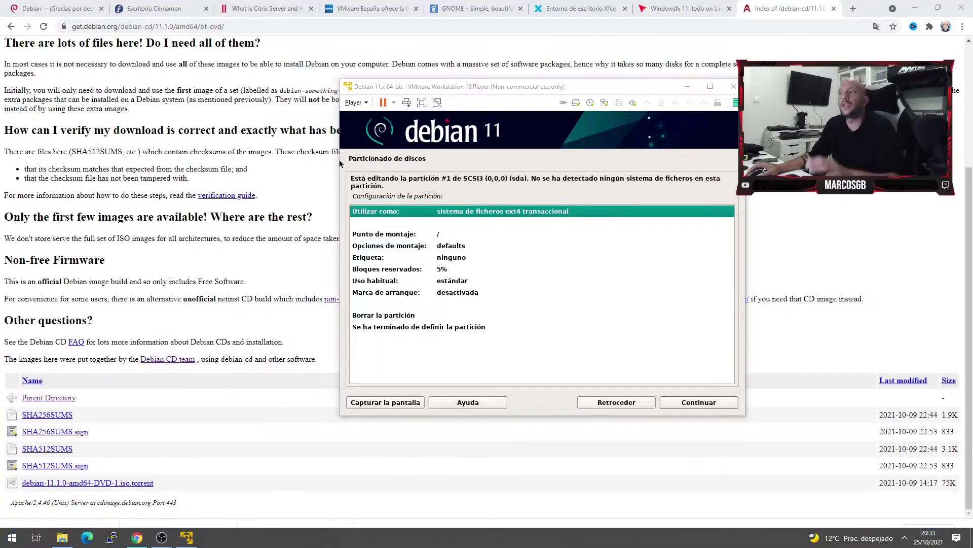
Keep the ext4 journaled filesystem for the partition and select the mount point setting.
{"action": "double_click", "coordinate": [553, 210]}
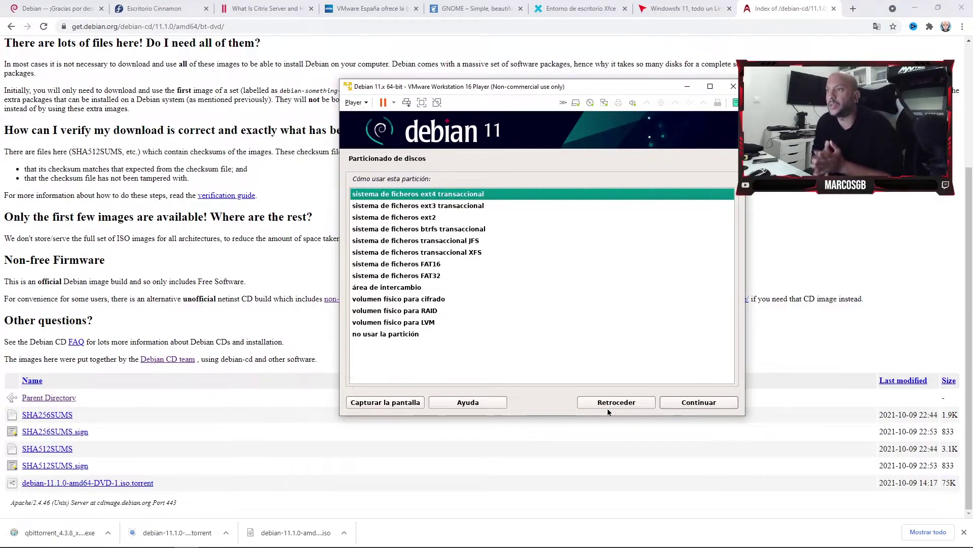
{"action": "left_click", "coordinate": [697, 402]}
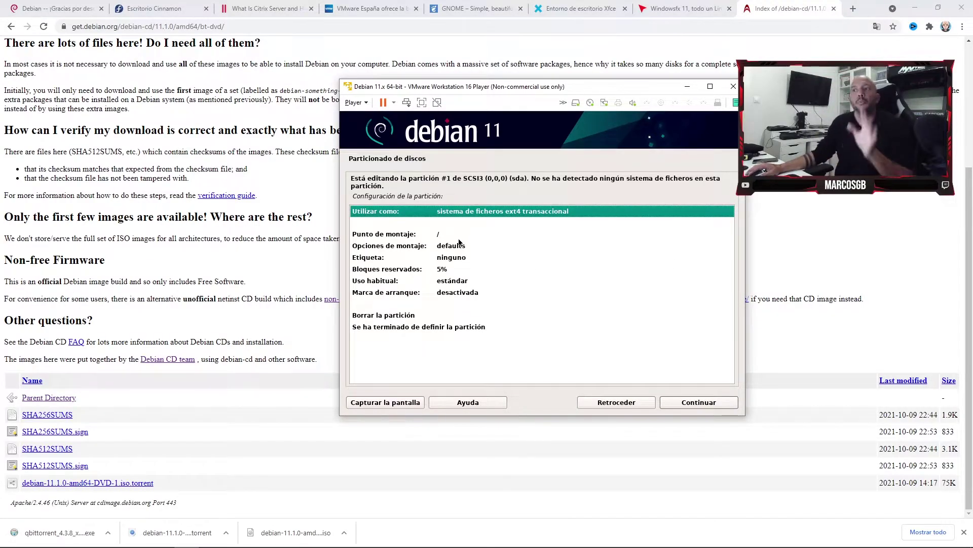
{"action": "left_click", "coordinate": [461, 234]}
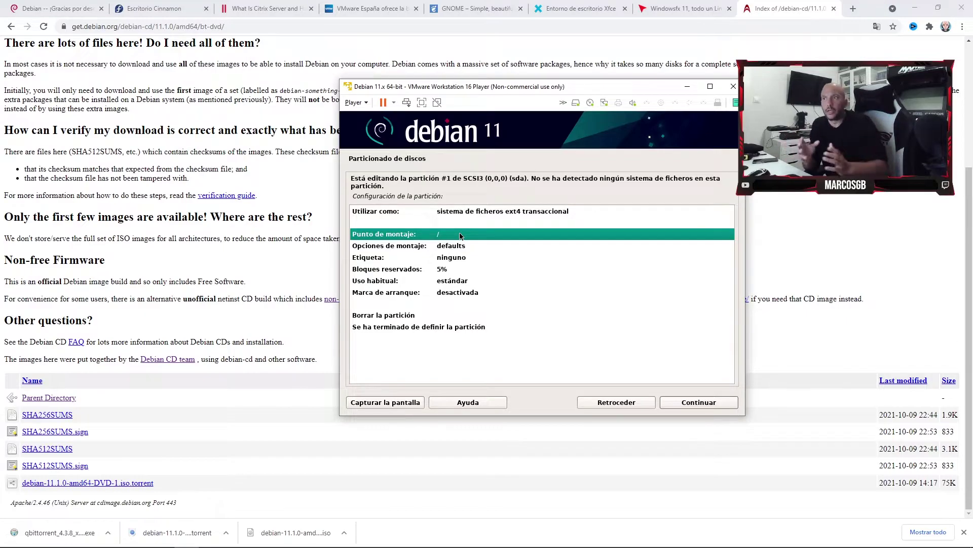
Browse File Explorer from DATOS (D:) via Este equipo into Disco local (C:) and its Windows folder.
{"action": "left_click", "coordinate": [62, 537]}
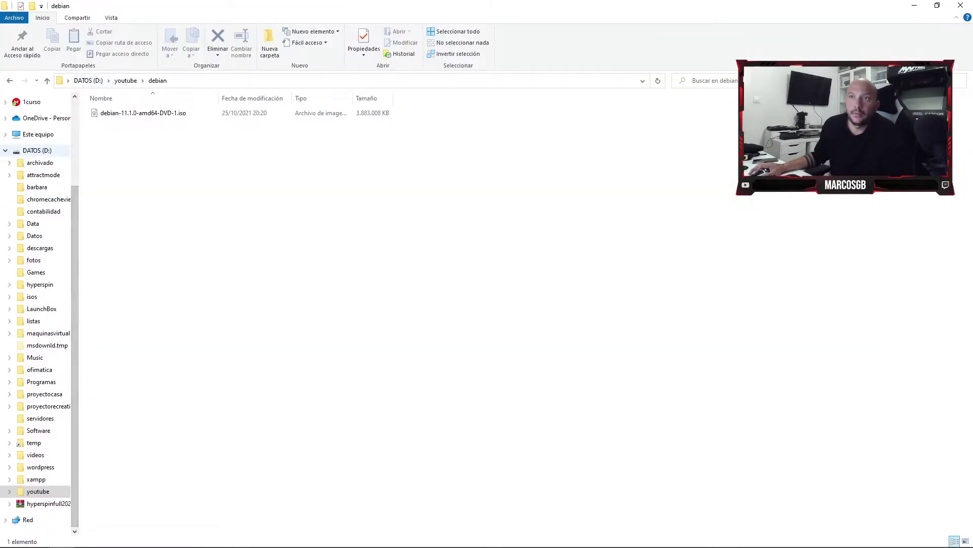
{"action": "left_click", "coordinate": [37, 150]}
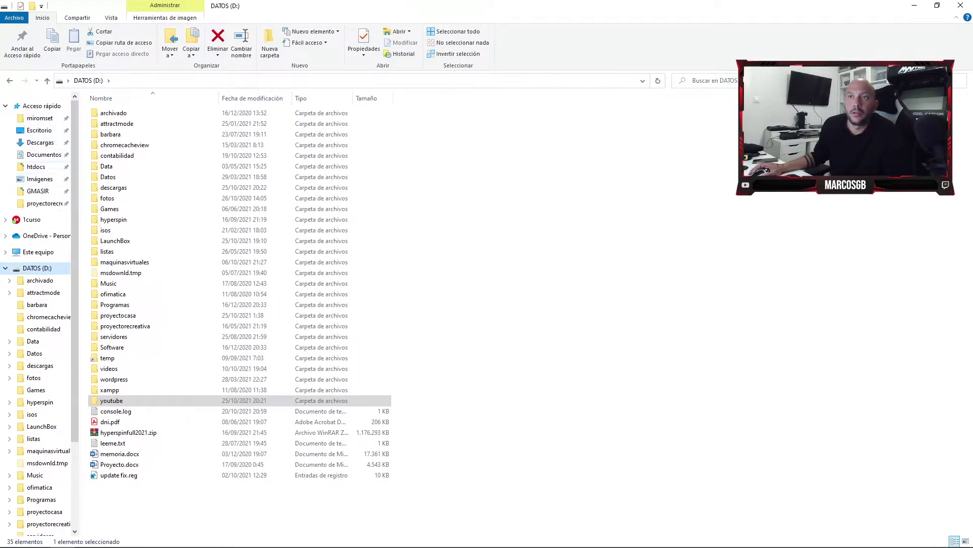
{"action": "left_click", "coordinate": [38, 252]}
{"action": "double_click", "coordinate": [152, 193]}
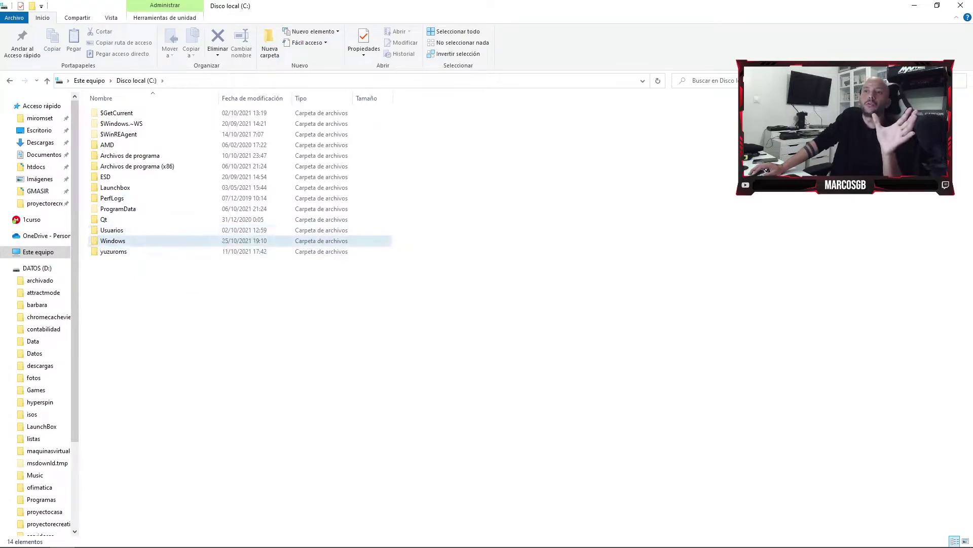
{"action": "double_click", "coordinate": [116, 241]}
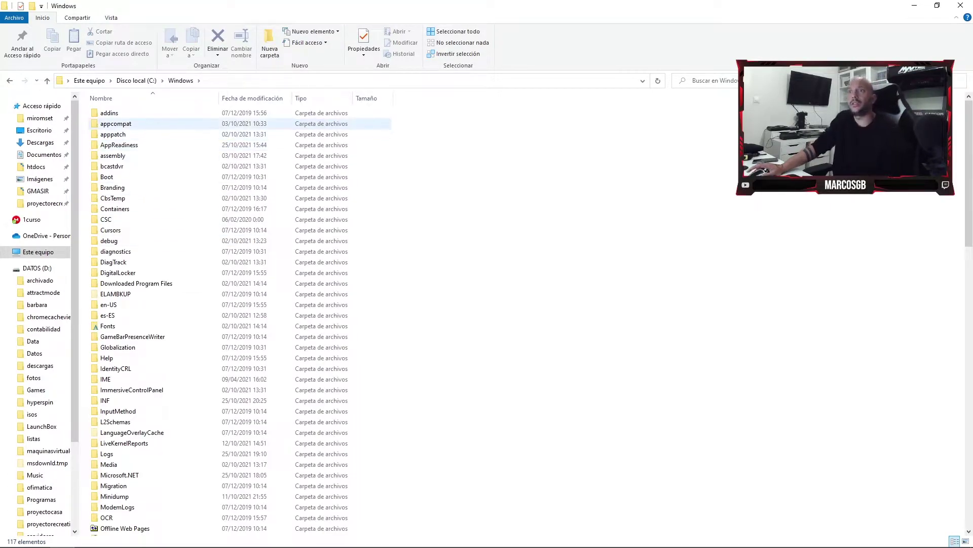
{"action": "key", "text": "alt+Tab"}
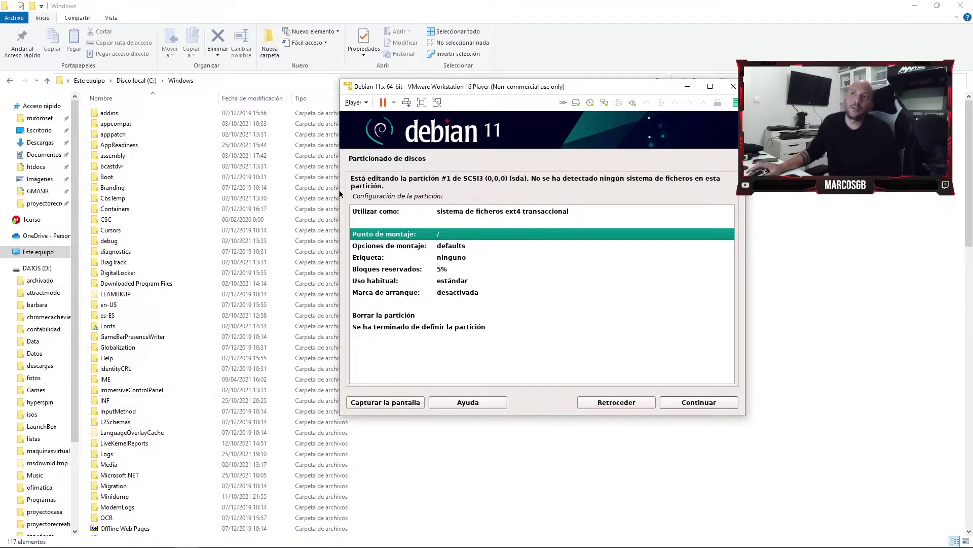
{"action": "left_click", "coordinate": [136, 81]}
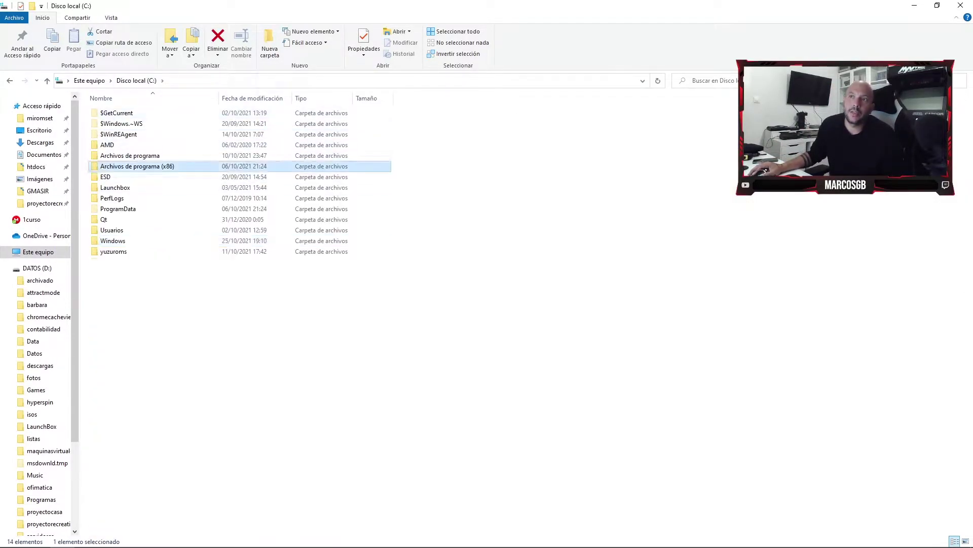
Peek into Archivos de programa (x86), return to Disco local (C:), and switch back to VMware Player.
{"action": "double_click", "coordinate": [126, 166]}
{"action": "left_click", "coordinate": [136, 81]}
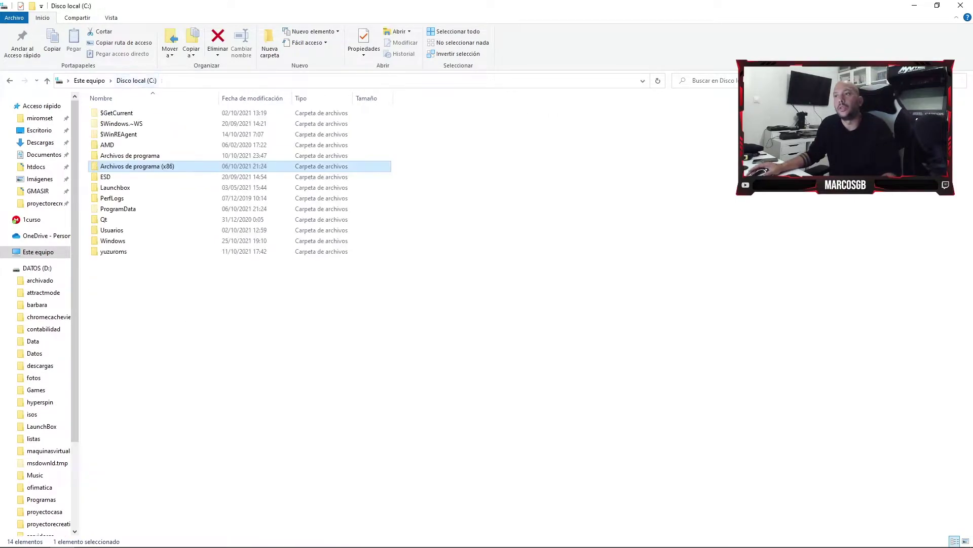
{"action": "key", "text": "alt+Tab"}
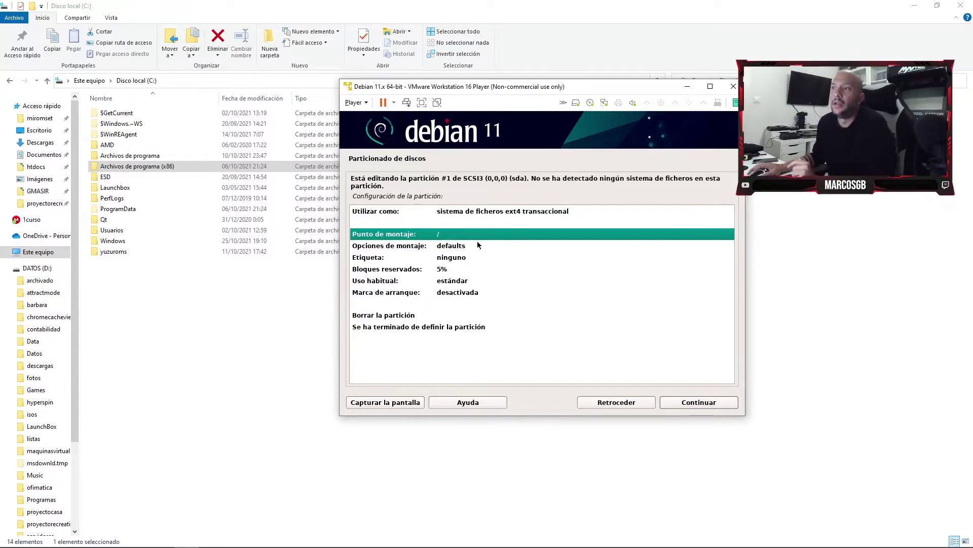
Set the mount point to '/ - sistema de ficheros raíz' and finish defining the partition.
{"action": "double_click", "coordinate": [433, 235]}
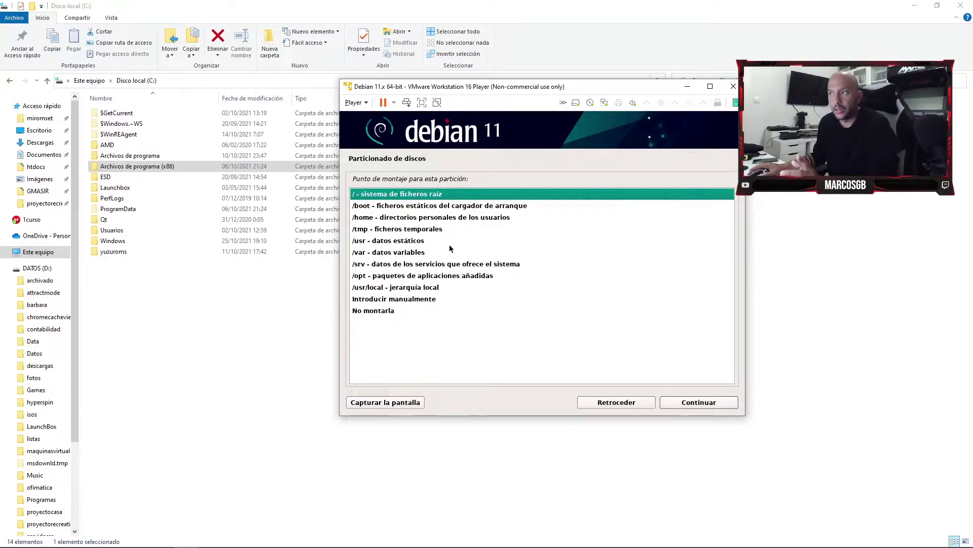
{"action": "double_click", "coordinate": [434, 195]}
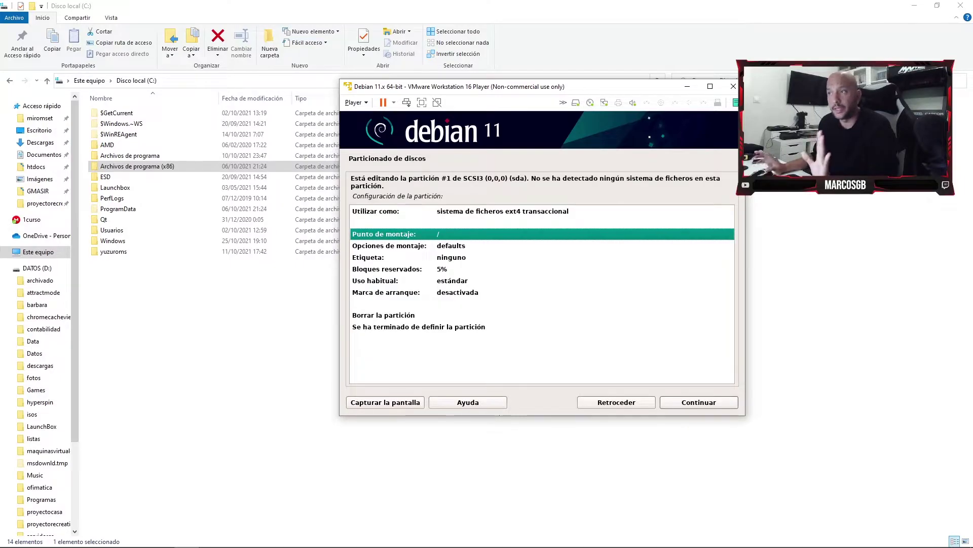
{"action": "left_click", "coordinate": [706, 406]}
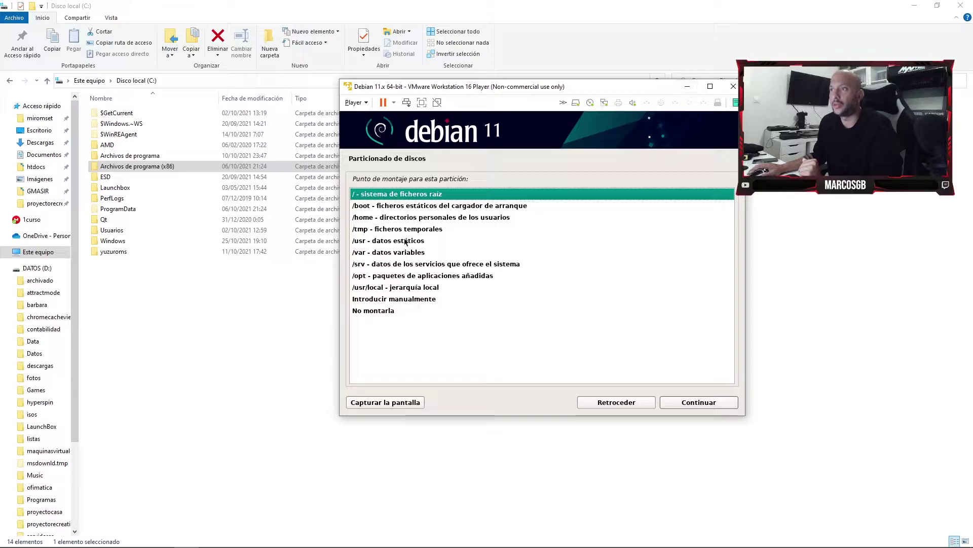
{"action": "left_click", "coordinate": [724, 401]}
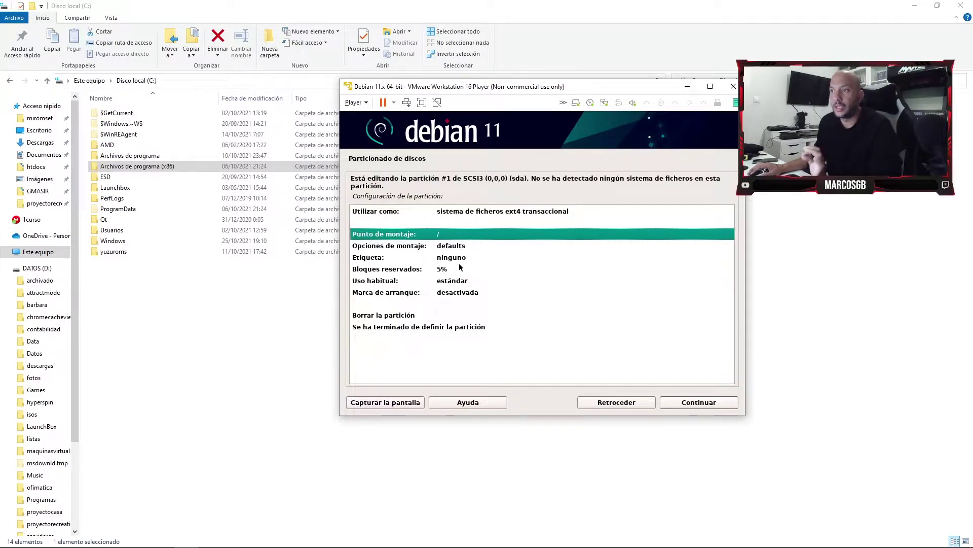
{"action": "left_click", "coordinate": [442, 327]}
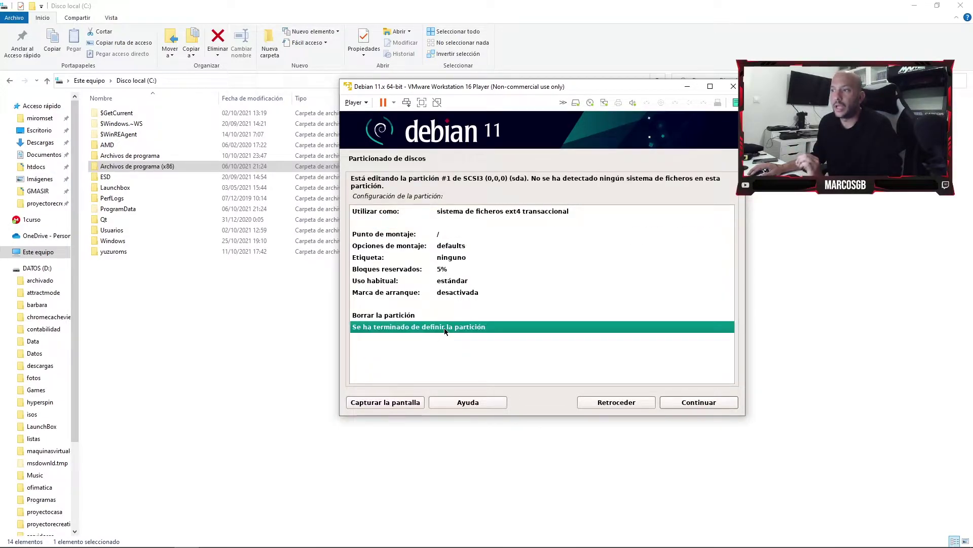
{"action": "left_click", "coordinate": [713, 403]}
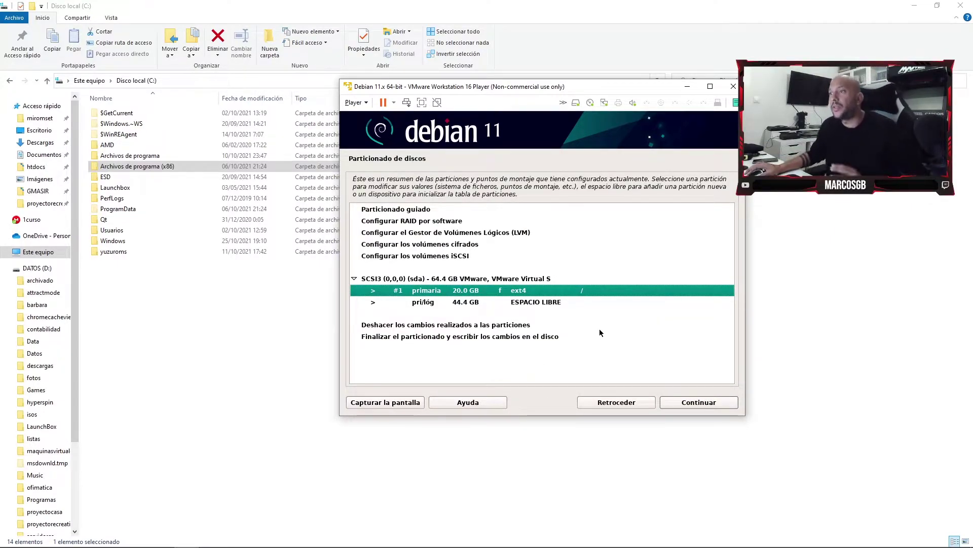
Start a new partition in the 44.4 GB free space with a size of 40 GB.
{"action": "double_click", "coordinate": [550, 303]}
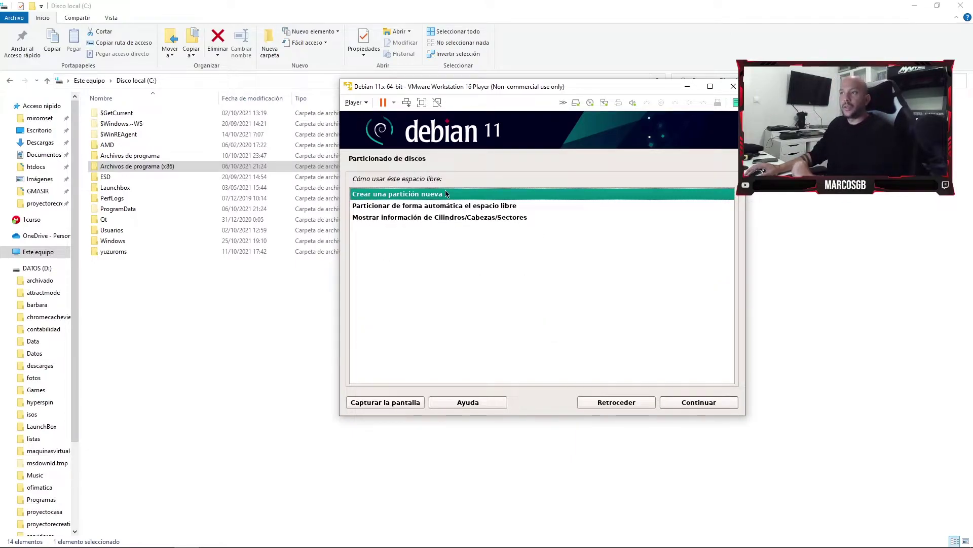
{"action": "left_click", "coordinate": [686, 401]}
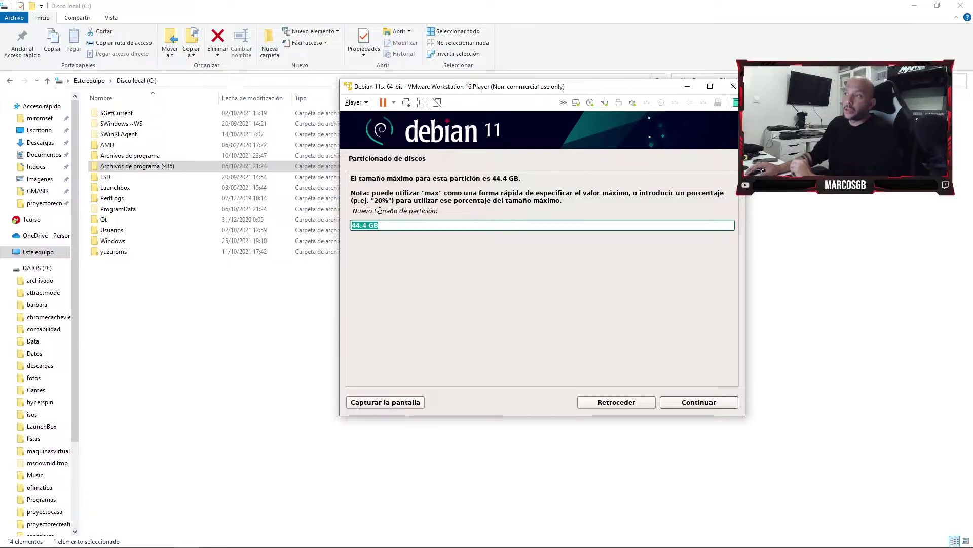
{"action": "left_click_drag", "start_coordinate": [363, 226], "coordinate": [340, 224]}
{"action": "type", "text": "30"}
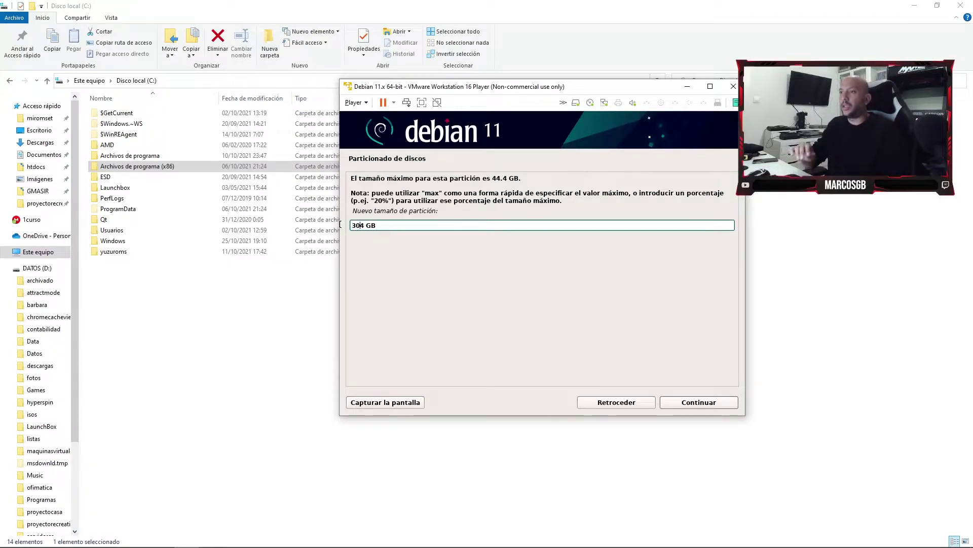
{"action": "key", "text": "Delete"}
{"action": "key", "text": "BackSpace"}
{"action": "key", "text": "BackSpace"}
{"action": "type", "text": "40"}
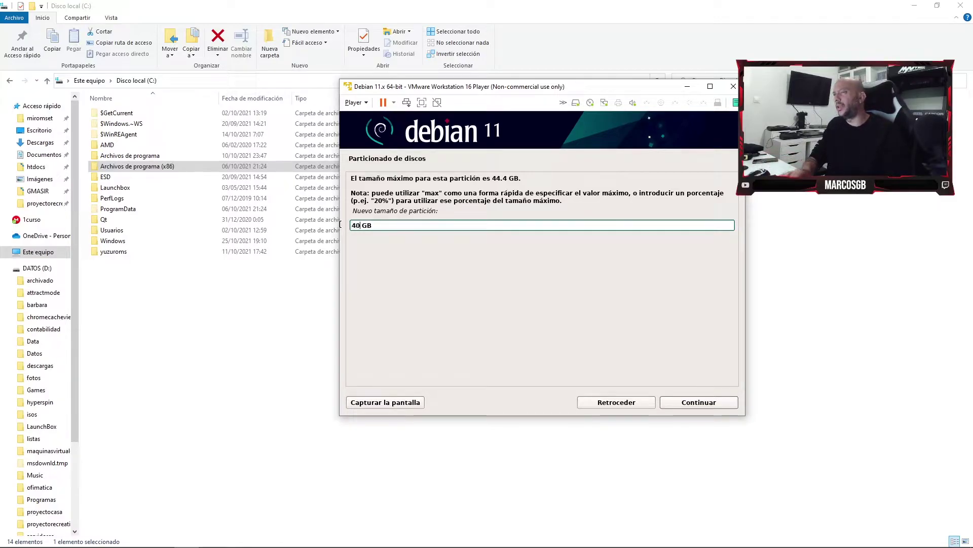
{"action": "key", "text": "shift+Home"}
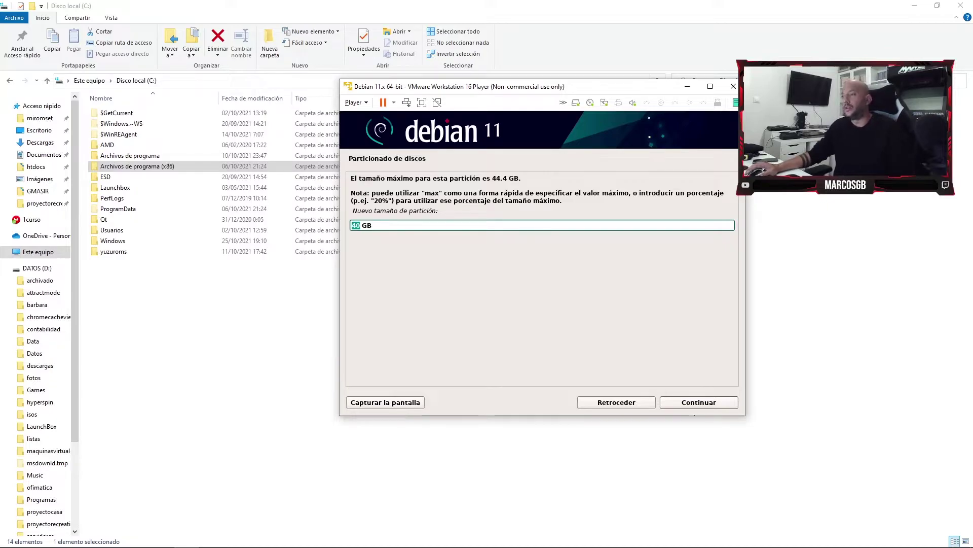
{"action": "left_click", "coordinate": [698, 402]}
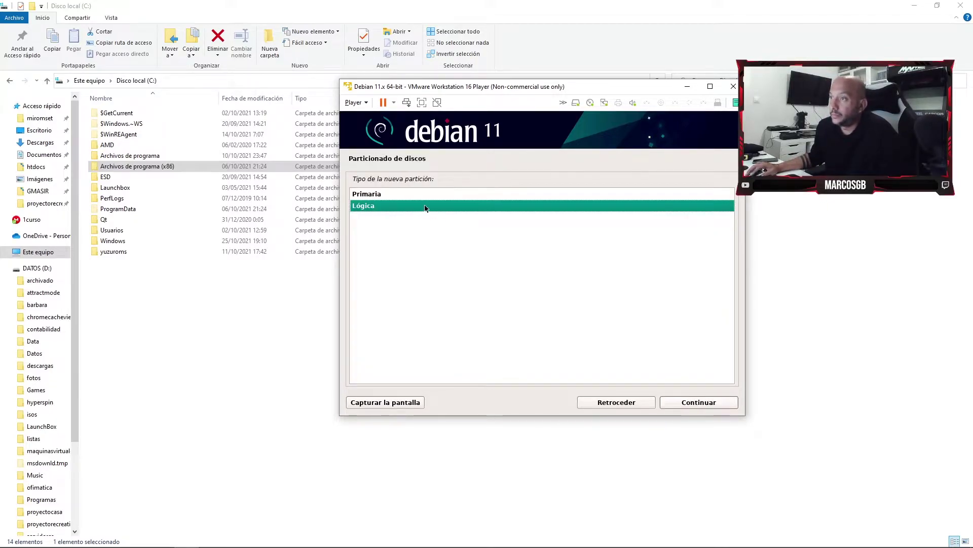
Make it a logical partition placed at the start of the free space.
{"action": "left_click", "coordinate": [430, 196]}
{"action": "left_click", "coordinate": [416, 207]}
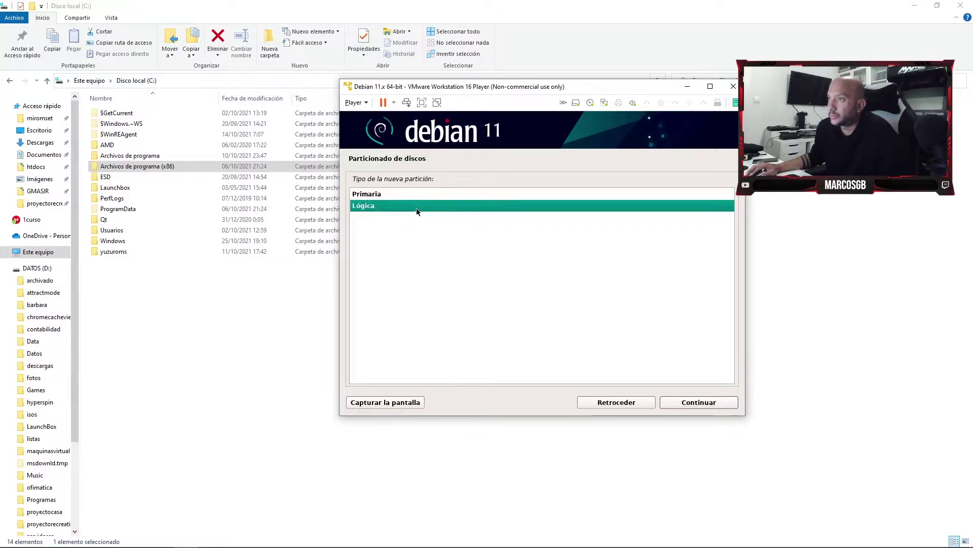
{"action": "left_click", "coordinate": [729, 402]}
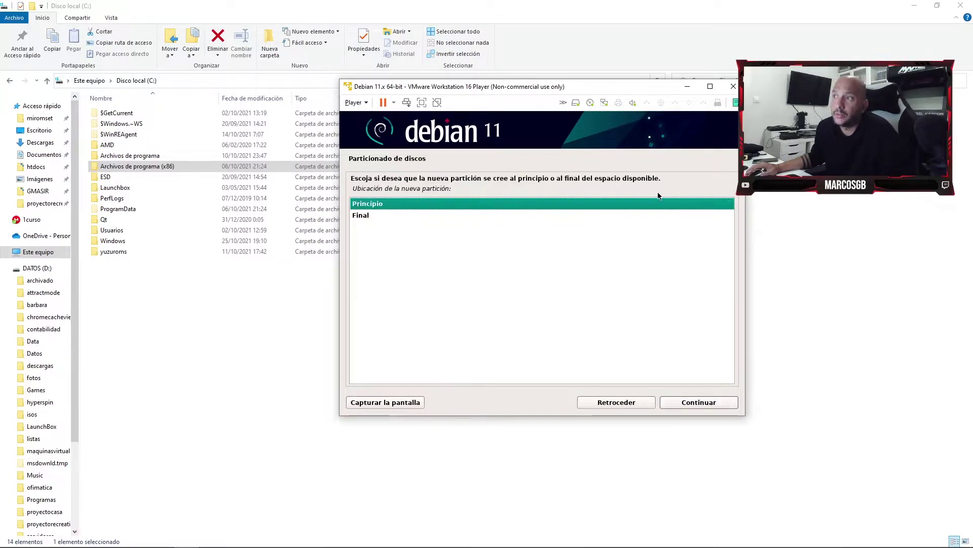
{"action": "left_click", "coordinate": [707, 405]}
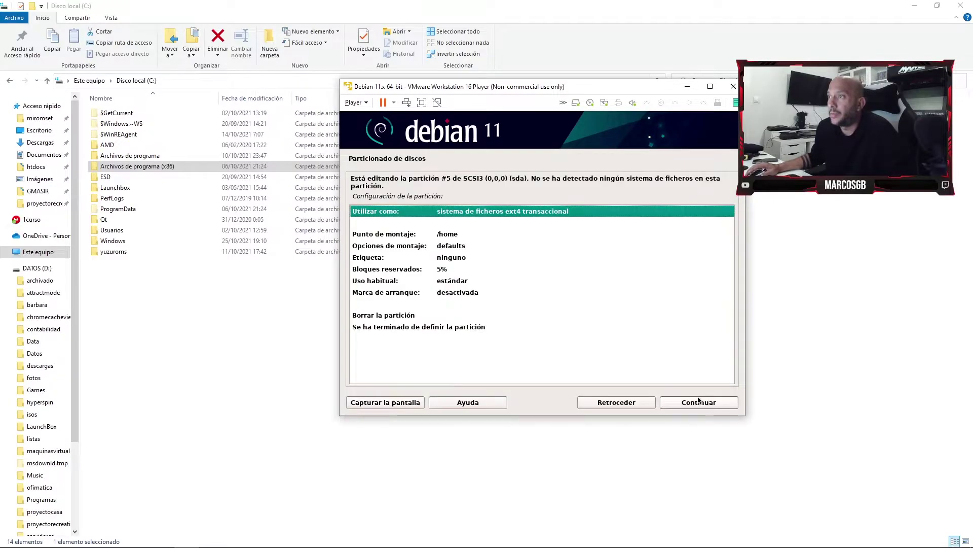
{"action": "left_click", "coordinate": [455, 238]}
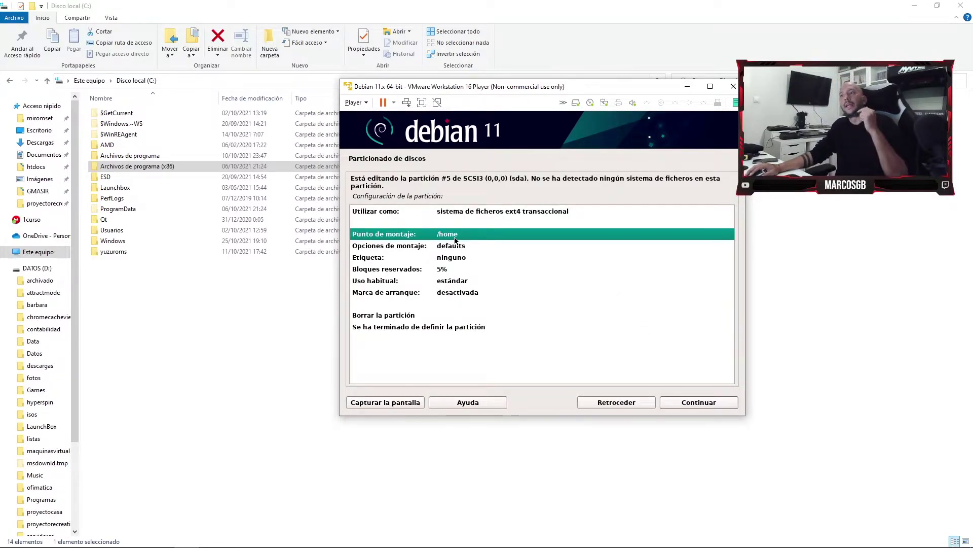
{"action": "double_click", "coordinate": [455, 238]}
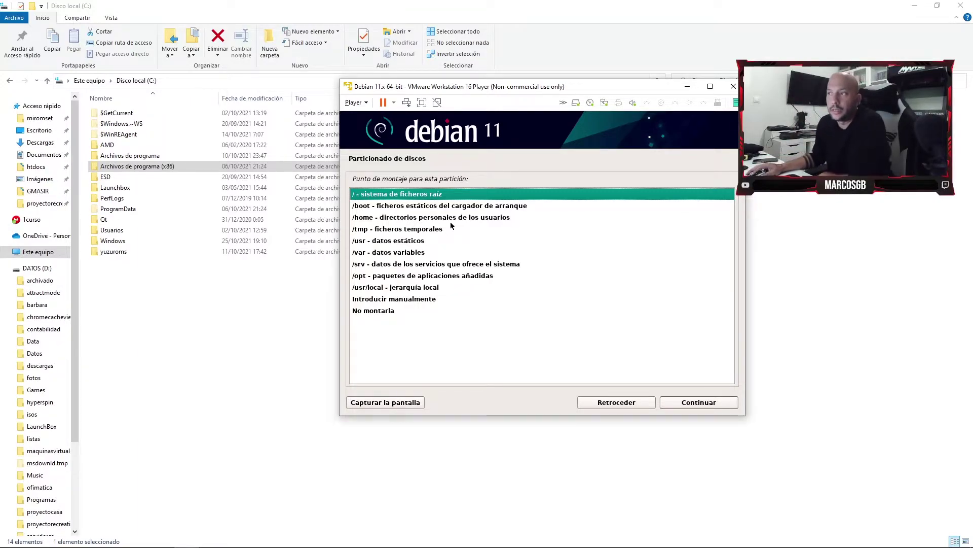
{"action": "left_click", "coordinate": [451, 221]}
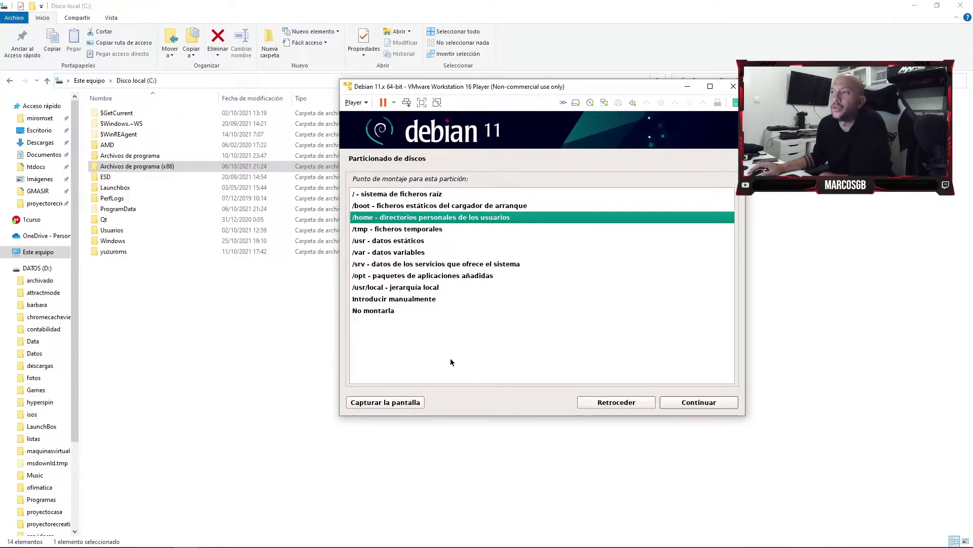
{"action": "left_click", "coordinate": [690, 400]}
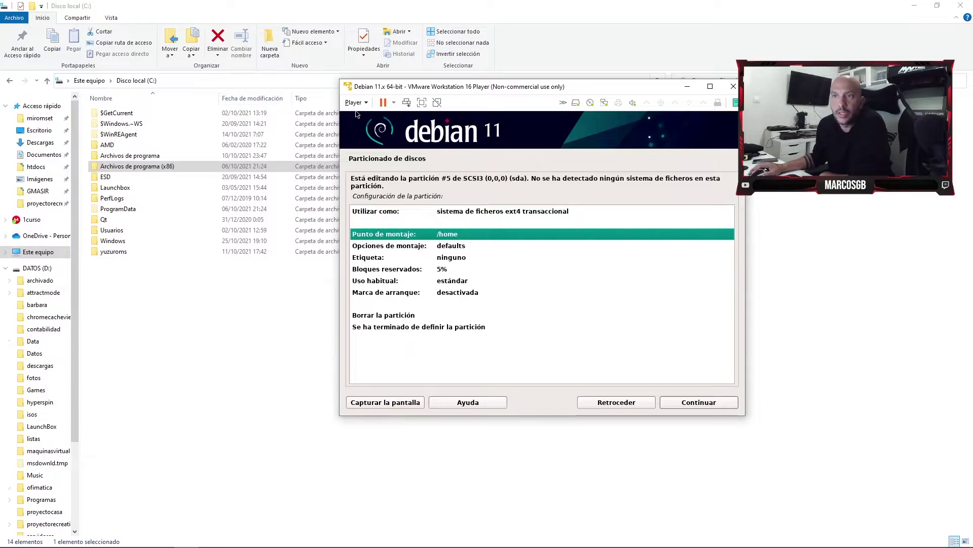
{"action": "left_click", "coordinate": [284, 299]}
Open Usuarios and then the personal user folder in File Explorer, then return to the Debian installer.
{"action": "double_click", "coordinate": [112, 231]}
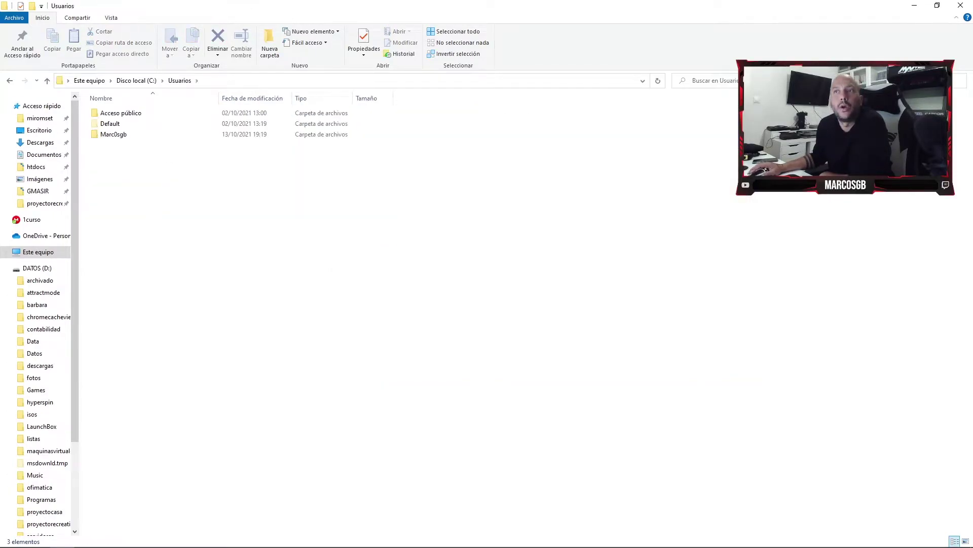
{"action": "double_click", "coordinate": [114, 134]}
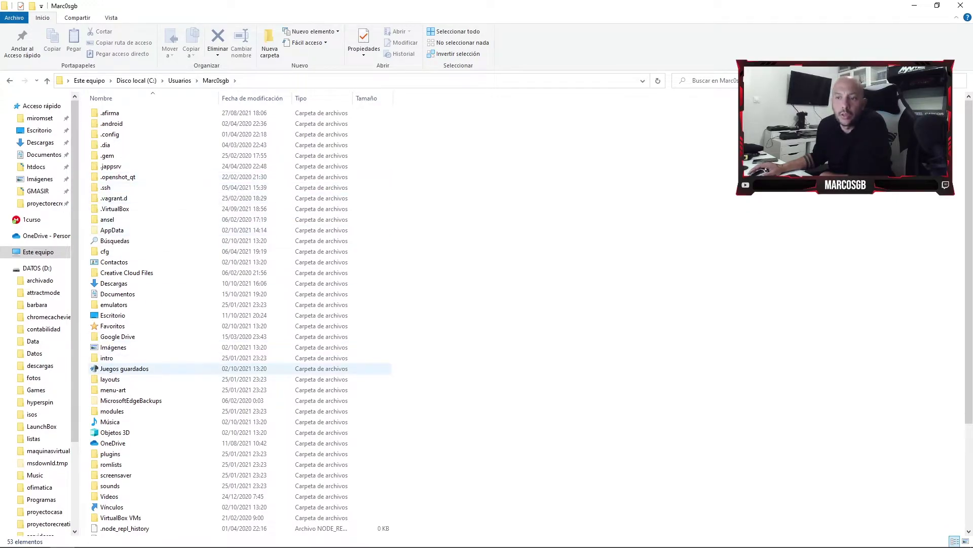
{"action": "key", "text": "alt+Tab"}
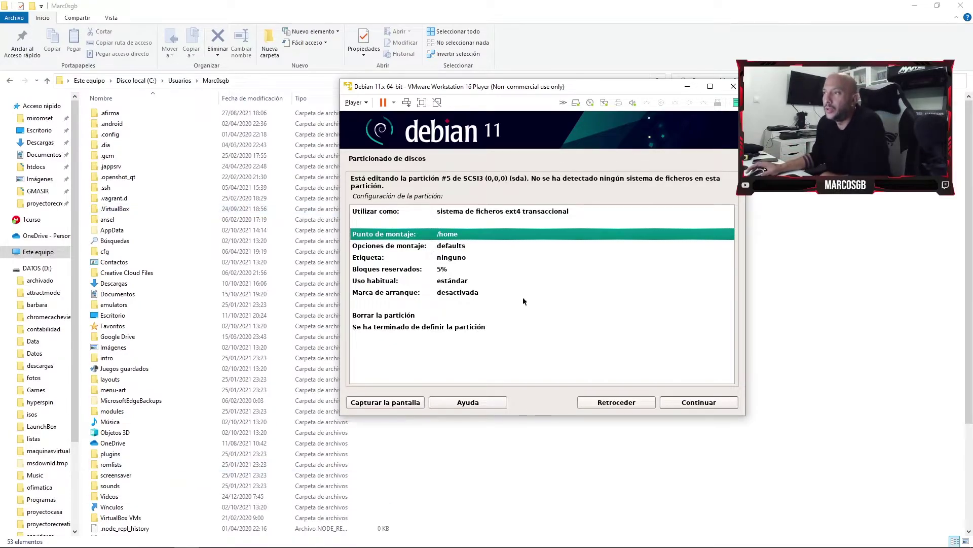
Mount the 40 GB partition at /home, finish it, and select the remaining 4.4 GB free space.
{"action": "left_click", "coordinate": [707, 404]}
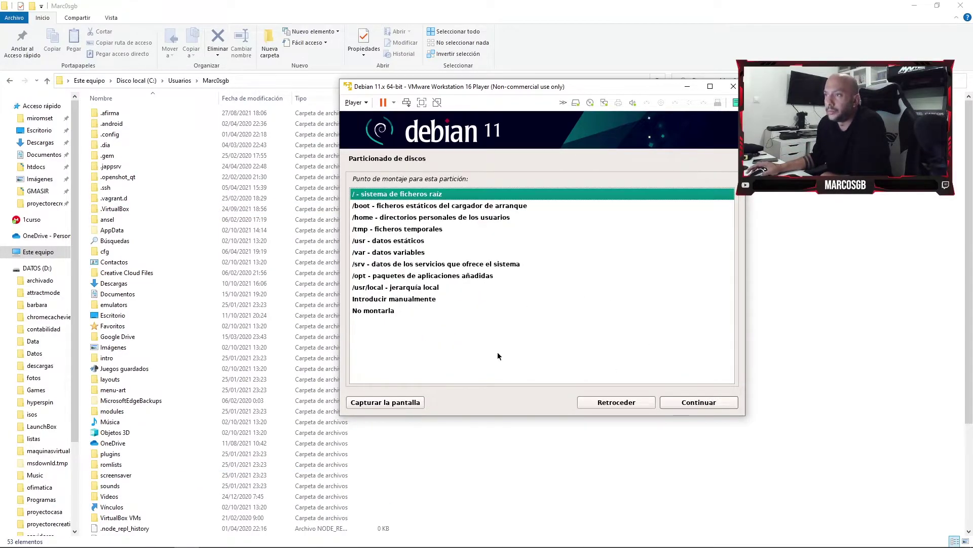
{"action": "key", "text": "Down"}
{"action": "key", "text": "Down"}
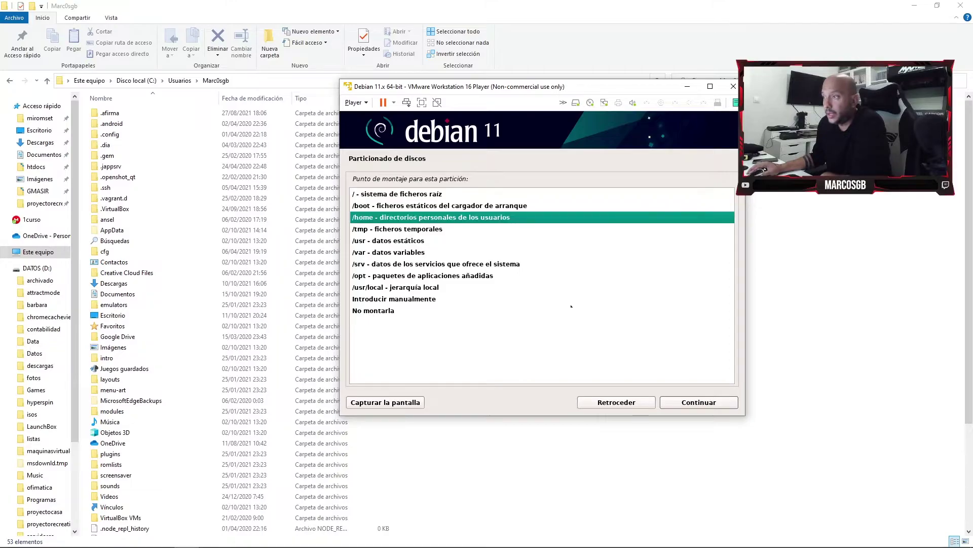
{"action": "left_click", "coordinate": [681, 400]}
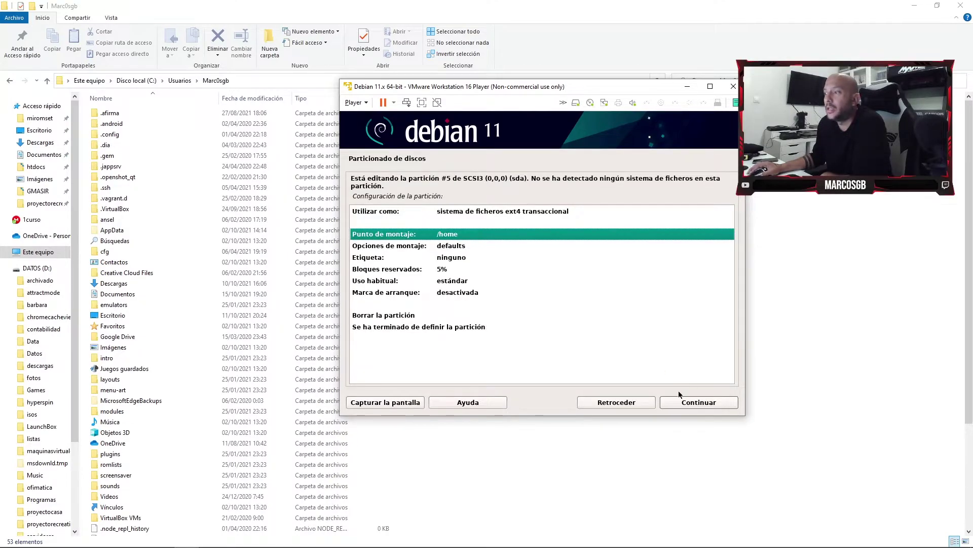
{"action": "left_click", "coordinate": [470, 326]}
{"action": "left_click", "coordinate": [690, 405]}
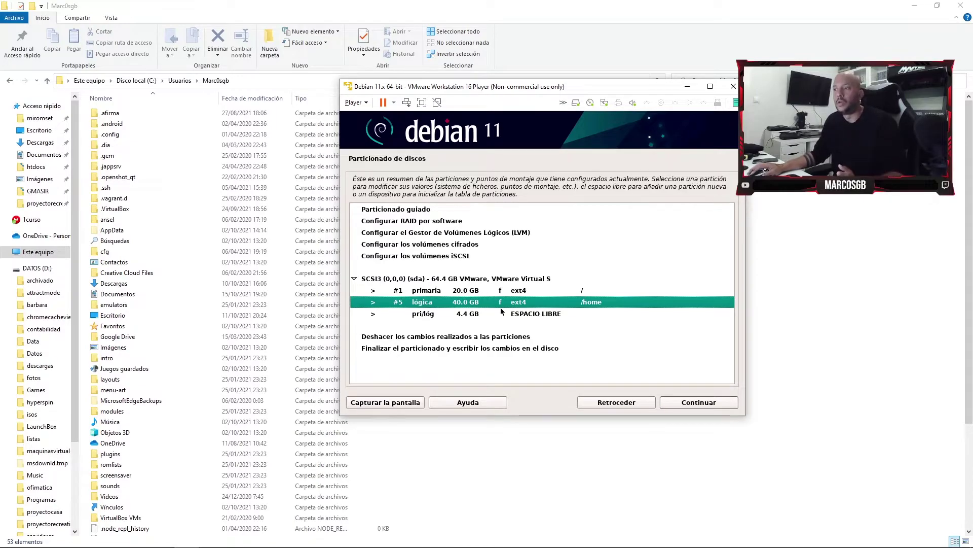
{"action": "left_click", "coordinate": [495, 314]}
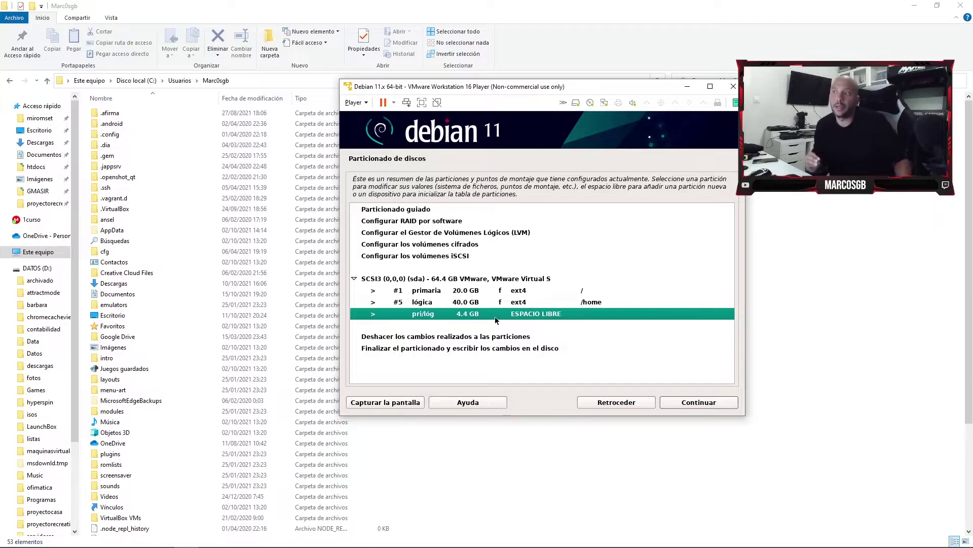
Create a 4 GB logical partition in the remaining free space, trimming the size's decimal part.
{"action": "left_click", "coordinate": [726, 406]}
{"action": "left_click", "coordinate": [710, 402]}
{"action": "left_click", "coordinate": [416, 224]}
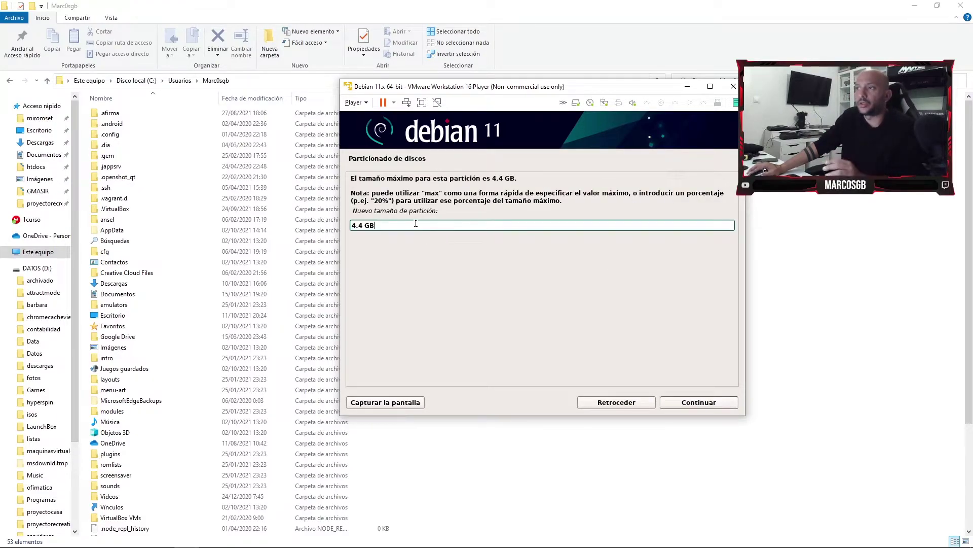
{"action": "key", "text": "Left"}
{"action": "key", "text": "Left"}
{"action": "key", "text": "BackSpace"}
{"action": "key", "text": "BackSpace"}
{"action": "key", "text": "BackSpace"}
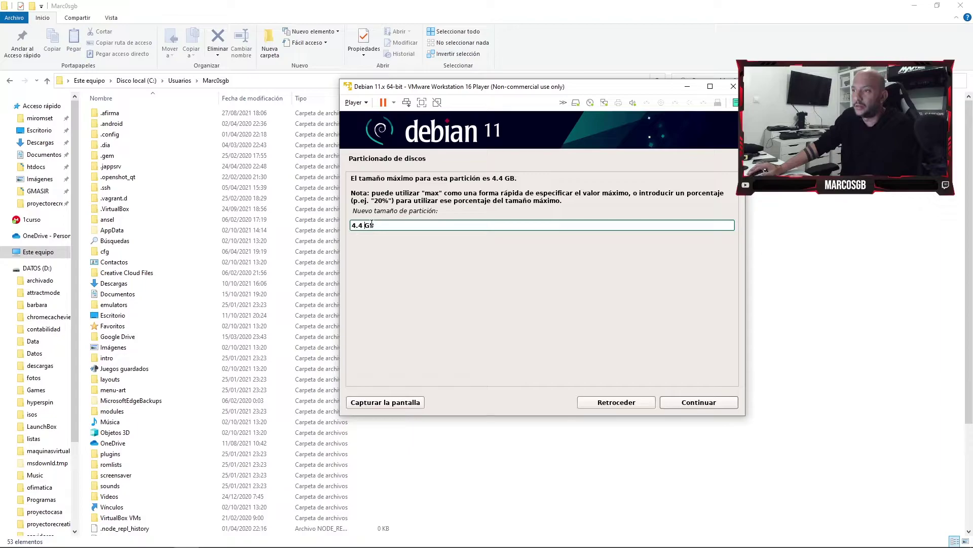
{"action": "left_click", "coordinate": [715, 403]}
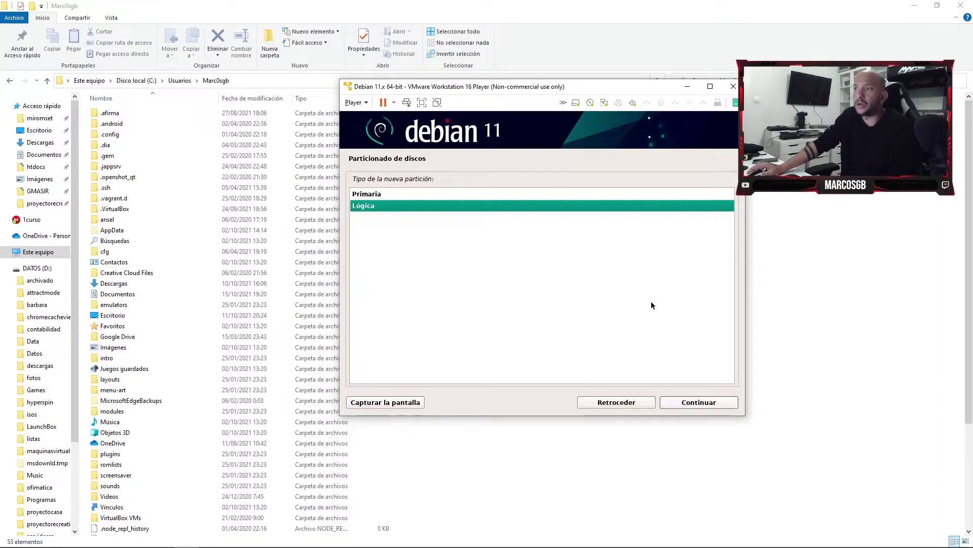
{"action": "left_click", "coordinate": [696, 403]}
{"action": "left_click", "coordinate": [692, 403]}
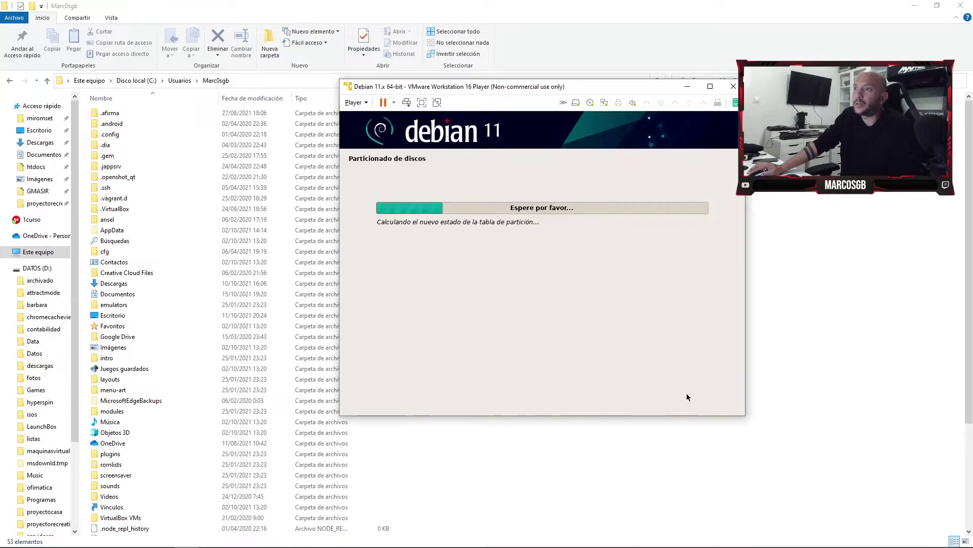
Check partition #6's mount point and capture an annotated screenshot of the 'Utilizar como' row.
{"action": "left_click", "coordinate": [454, 234]}
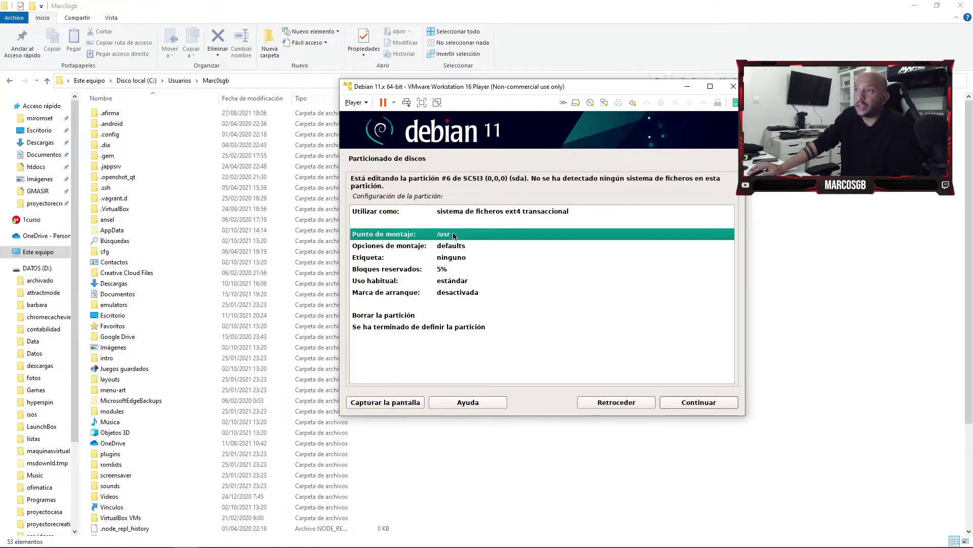
{"action": "double_click", "coordinate": [454, 235]}
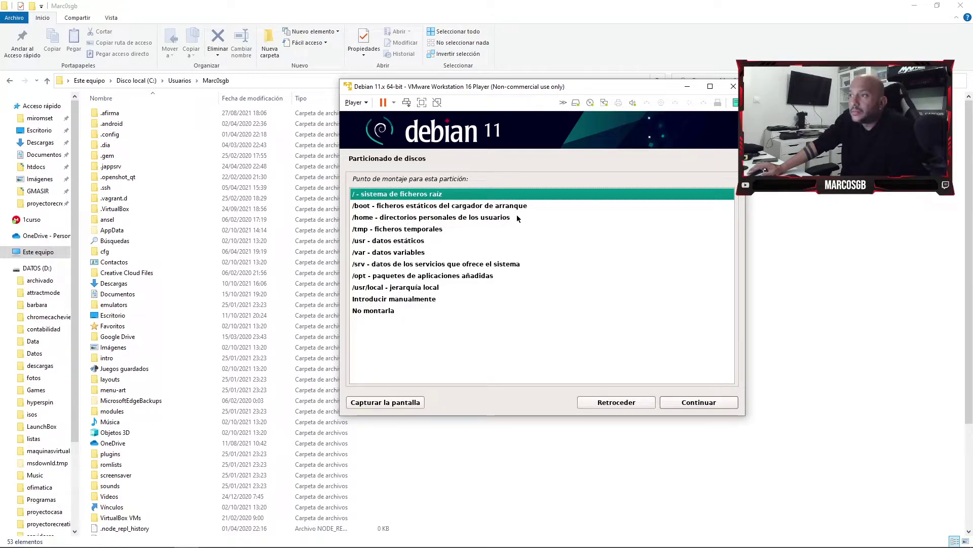
{"action": "key", "text": "Down"}
{"action": "key", "text": "Down"}
{"action": "key", "text": "Down"}
{"action": "key", "text": "Down"}
{"action": "key", "text": "Return"}
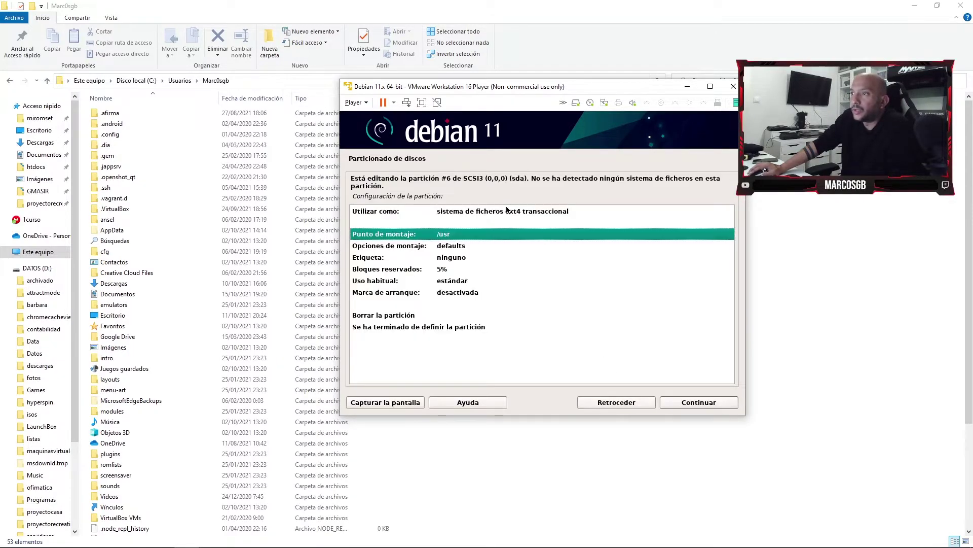
{"action": "left_click", "coordinate": [507, 215]}
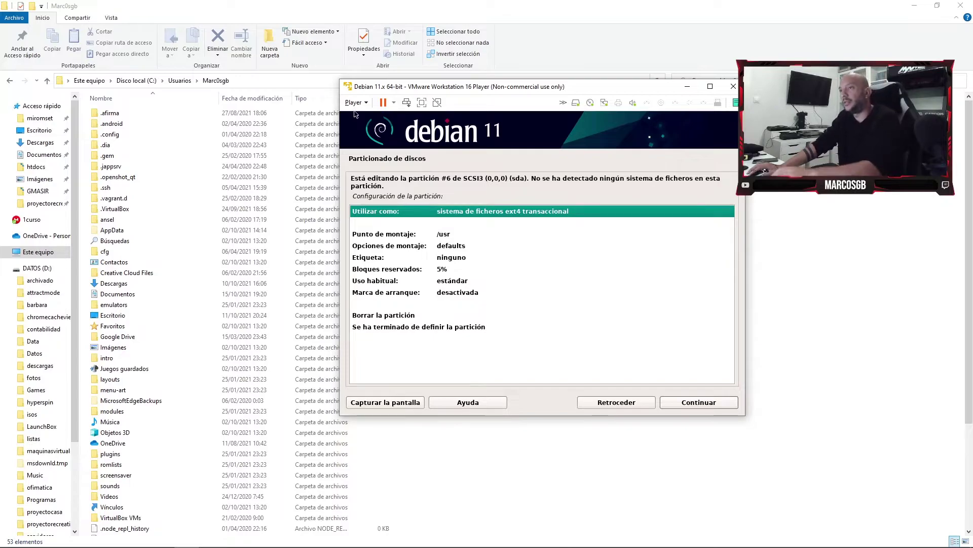
{"action": "key", "text": "Print"}
{"action": "left_click_drag", "start_coordinate": [312, 3], "coordinate": [851, 429]}
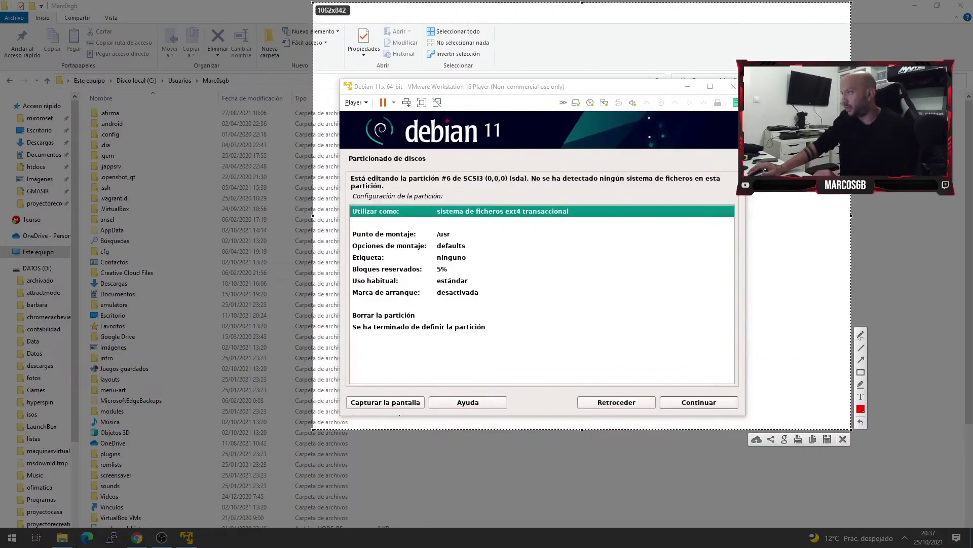
{"action": "left_click_drag", "start_coordinate": [340, 195], "coordinate": [603, 227]}
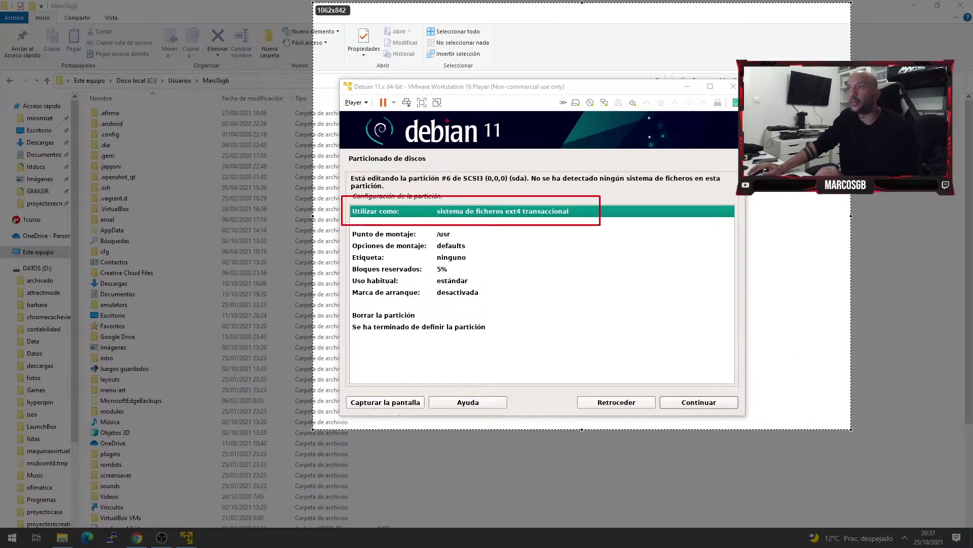
{"action": "key", "text": "ctrl+c"}
{"action": "left_click", "coordinate": [555, 213]}
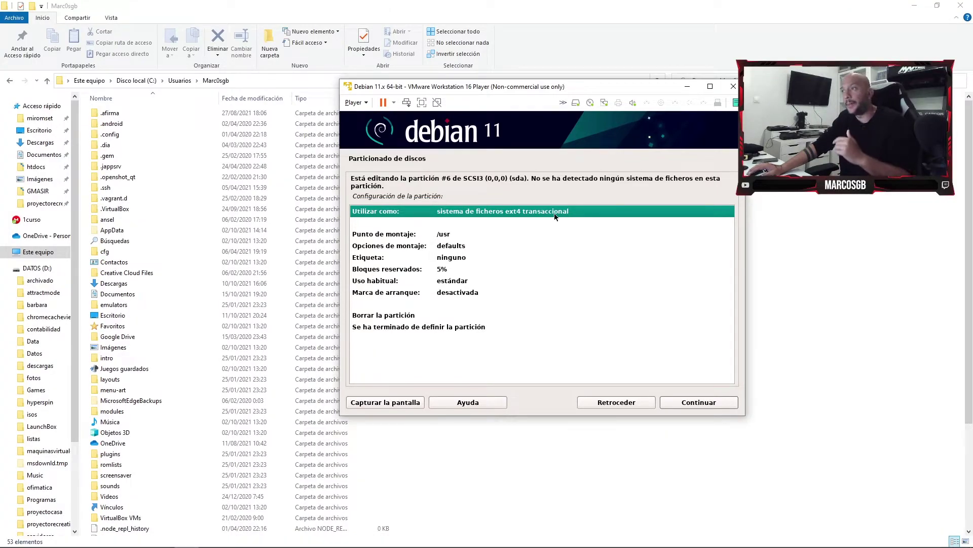
Set partition #6 to be used as swap area and finish defining it.
{"action": "double_click", "coordinate": [555, 213]}
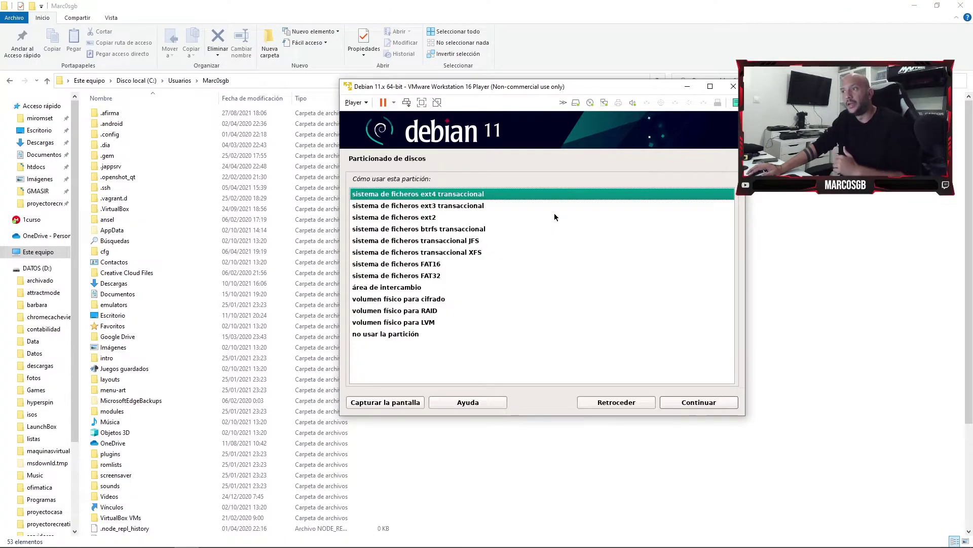
{"action": "left_click", "coordinate": [387, 288]}
{"action": "left_click", "coordinate": [692, 403]}
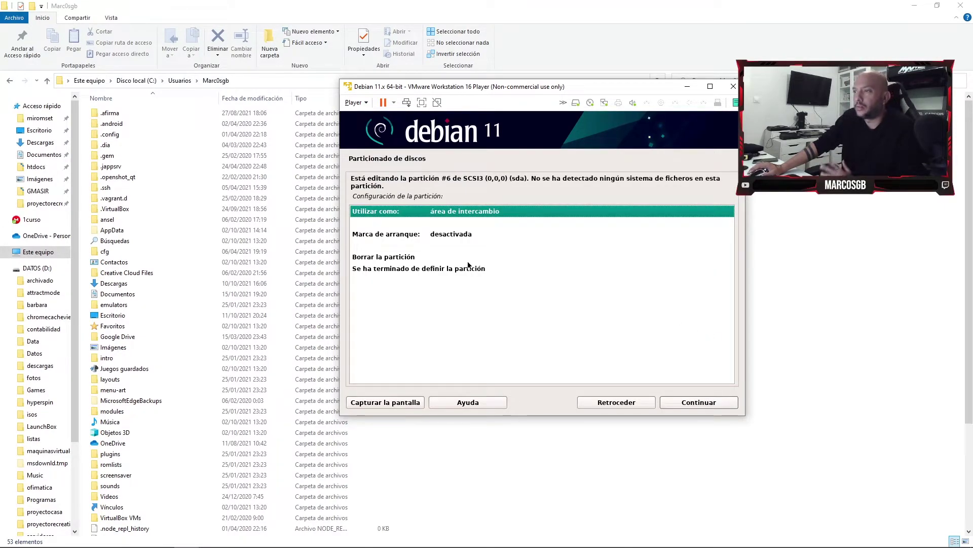
{"action": "left_click", "coordinate": [458, 236]}
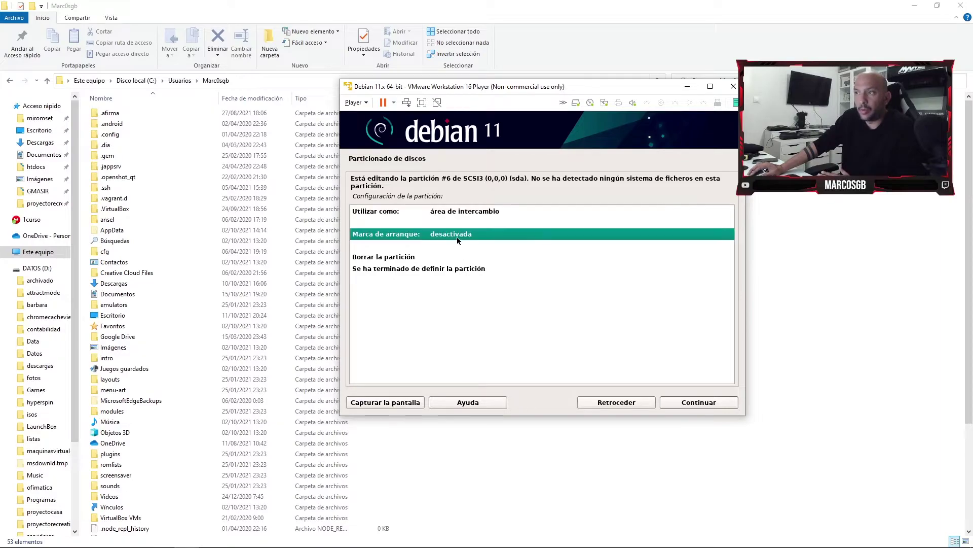
{"action": "left_click", "coordinate": [449, 269]}
{"action": "left_click", "coordinate": [675, 403]}
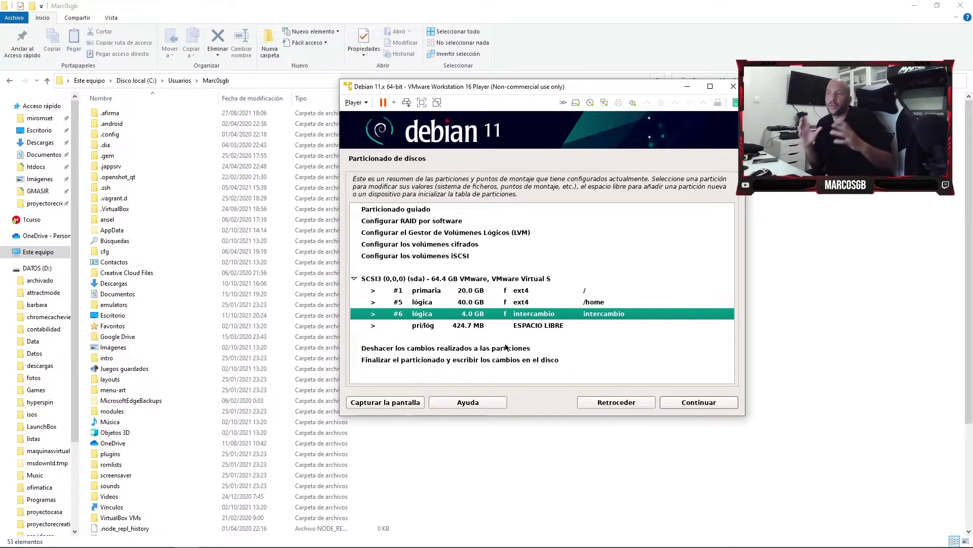
Annotate a screenshot of 'Finalizar el particionado' and finish partitioning.
{"action": "left_click", "coordinate": [710, 407]}
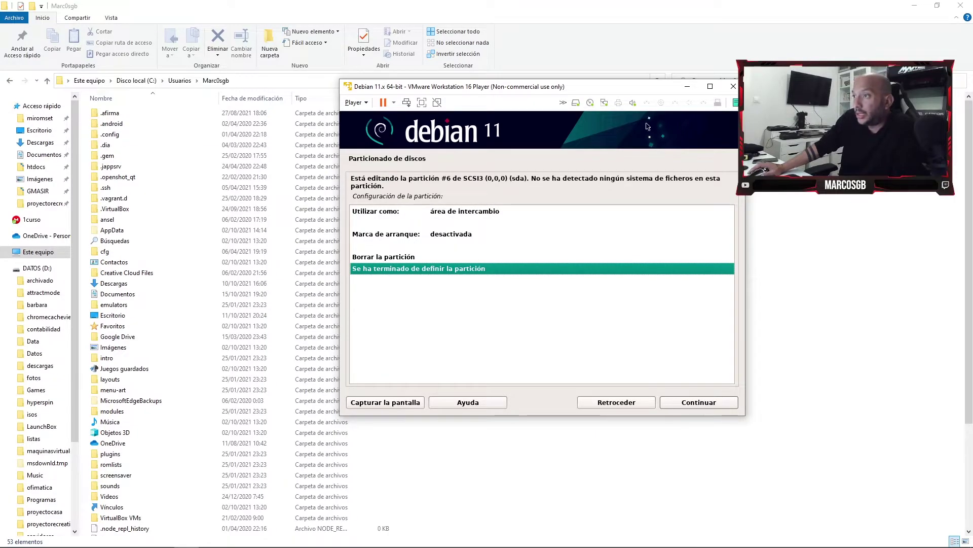
{"action": "left_click", "coordinate": [627, 403]}
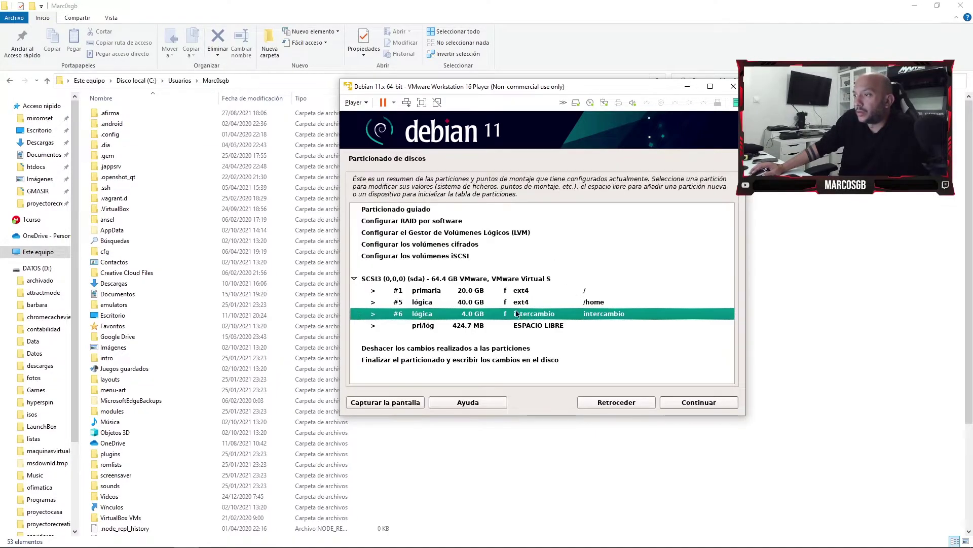
{"action": "key", "text": "Down"}
{"action": "key", "text": "Down"}
{"action": "key", "text": "Down"}
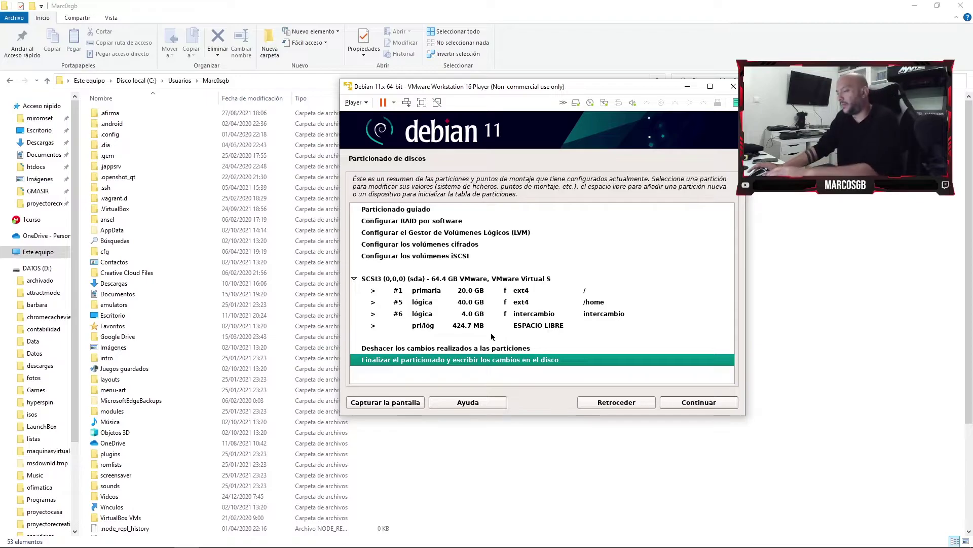
{"action": "key", "text": "Print"}
{"action": "left_click_drag", "start_coordinate": [295, 59], "coordinate": [884, 425]}
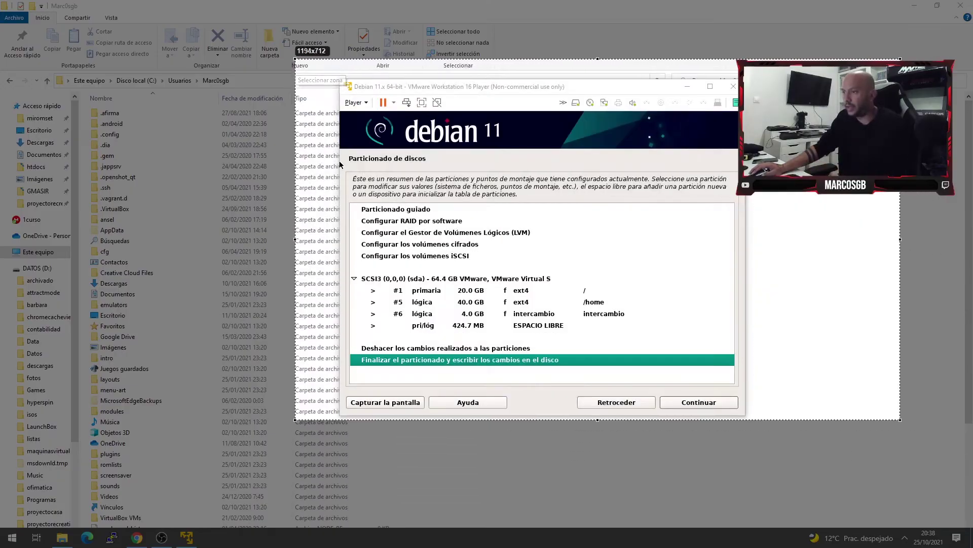
{"action": "left_click_drag", "start_coordinate": [615, 362], "coordinate": [570, 359]}
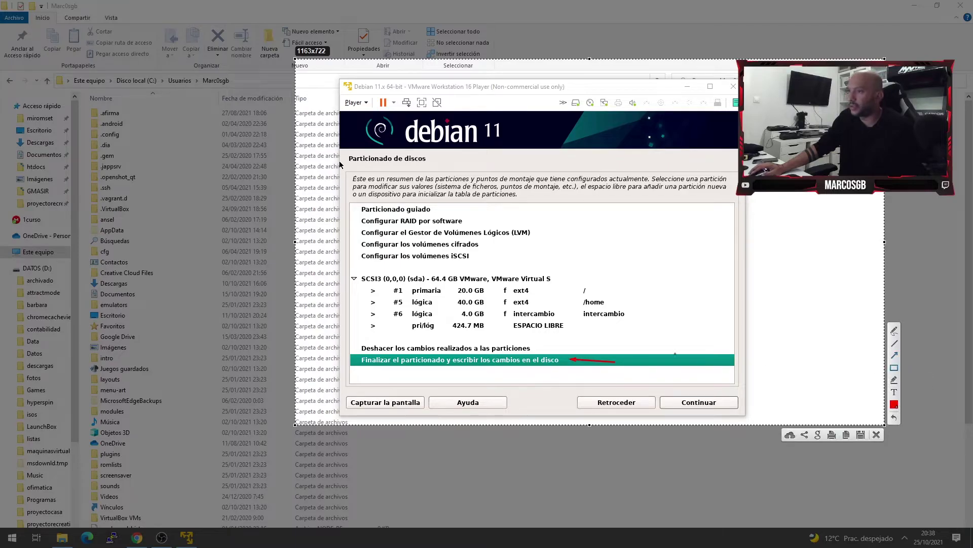
{"action": "left_click_drag", "start_coordinate": [358, 348], "coordinate": [558, 370]}
{"action": "key", "text": "Escape"}
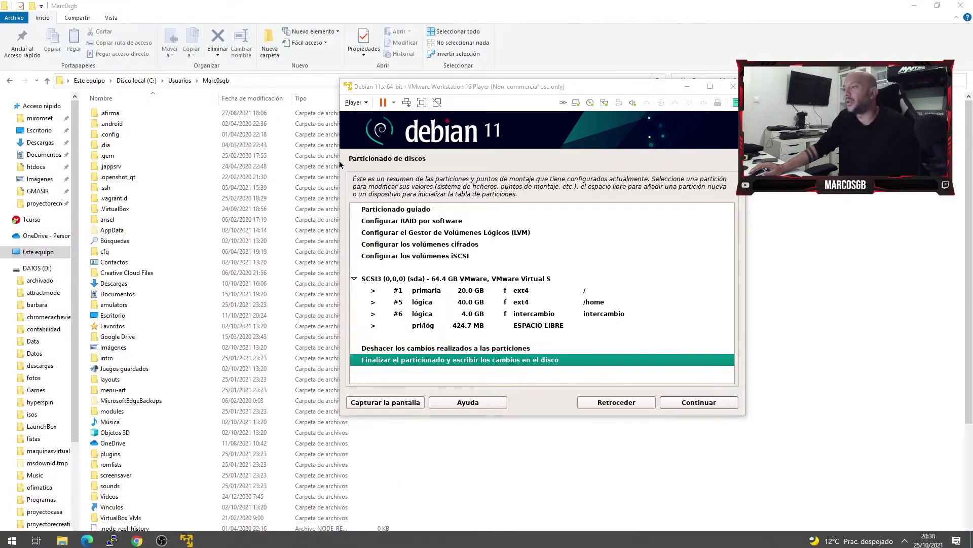
{"action": "left_click", "coordinate": [693, 404]}
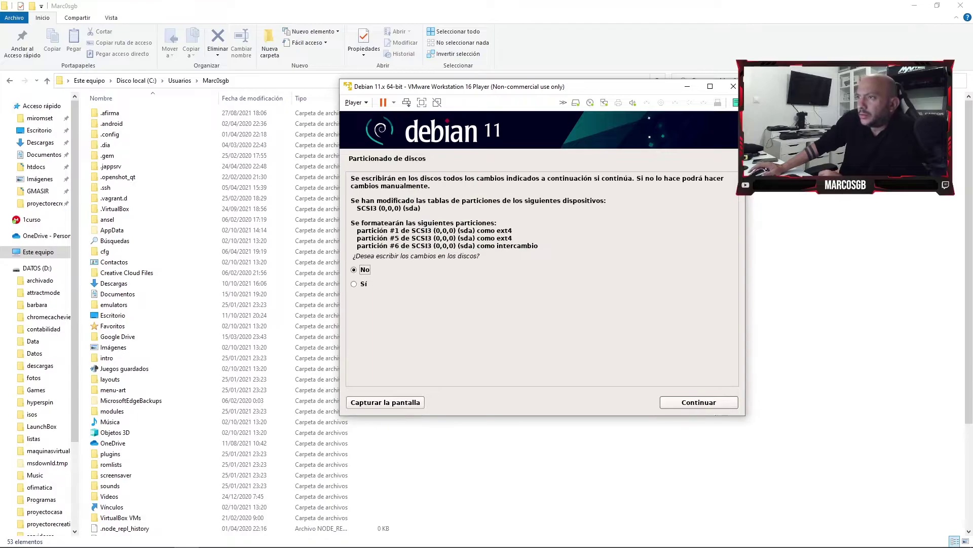
Answer Sí to write the partition changes to disk and start formatting.
{"action": "left_click", "coordinate": [363, 284]}
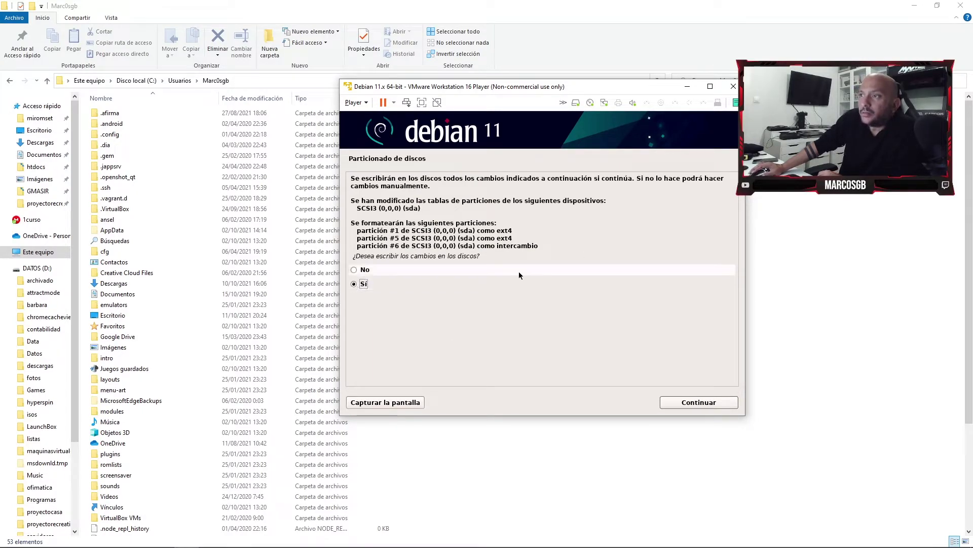
{"action": "left_click", "coordinate": [703, 405]}
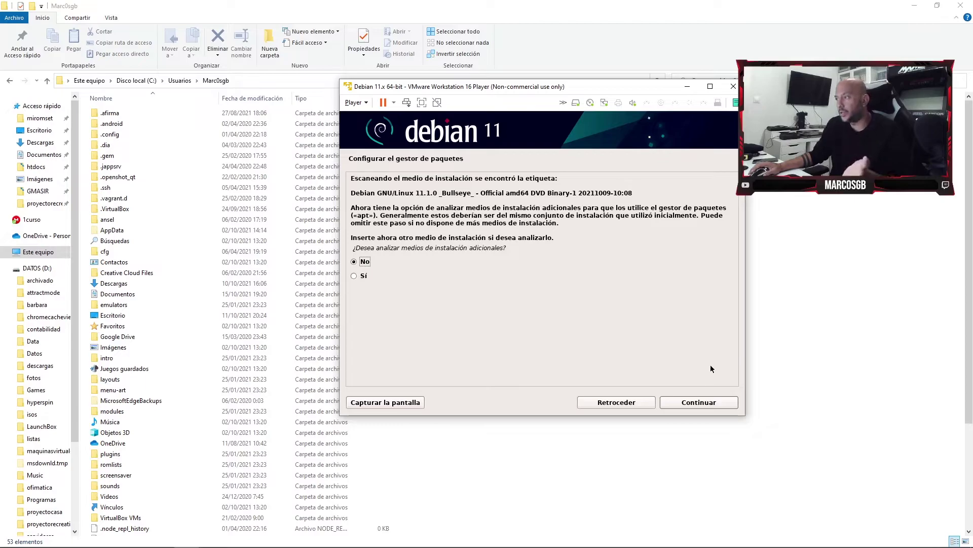
Skip scanning extra media, annotate the network mirror question in a screenshot, and choose to use a network mirror.
{"action": "left_click", "coordinate": [717, 407]}
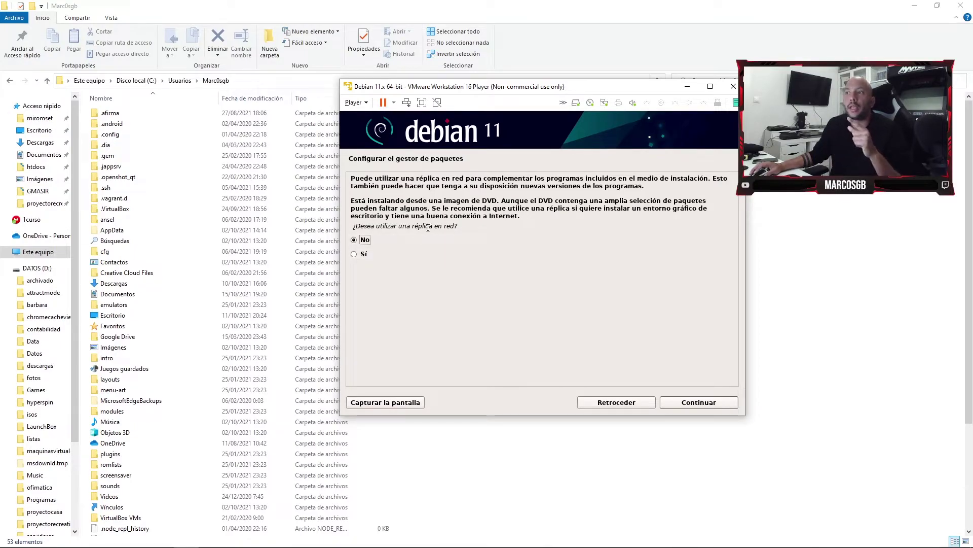
{"action": "triple_click", "coordinate": [408, 225]}
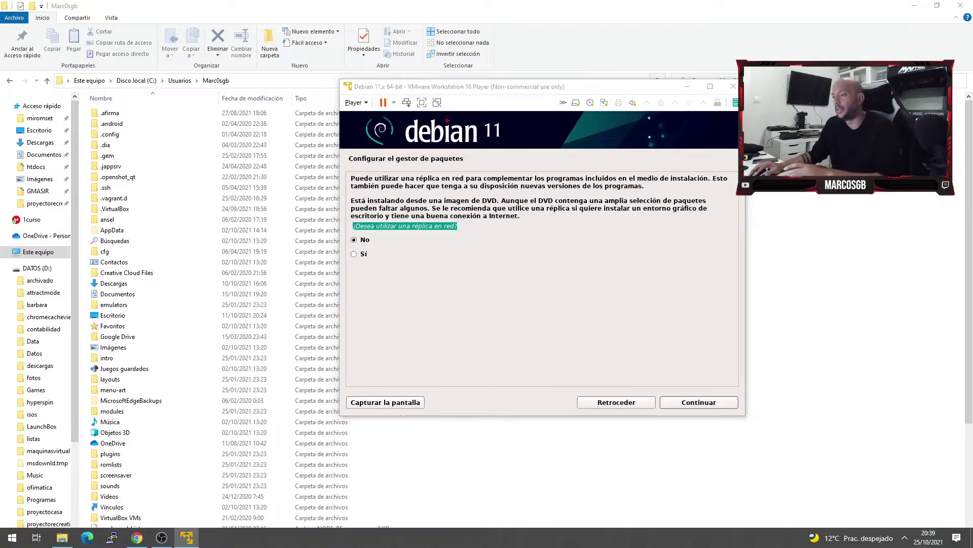
{"action": "key", "text": "Print"}
{"action": "mouse_move", "coordinate": [306, 54]}
{"action": "left_mouse_down"}
{"action": "mouse_move", "coordinate": [514, 257]}
{"action": "mouse_move", "coordinate": [892, 485]}
{"action": "left_mouse_up"}
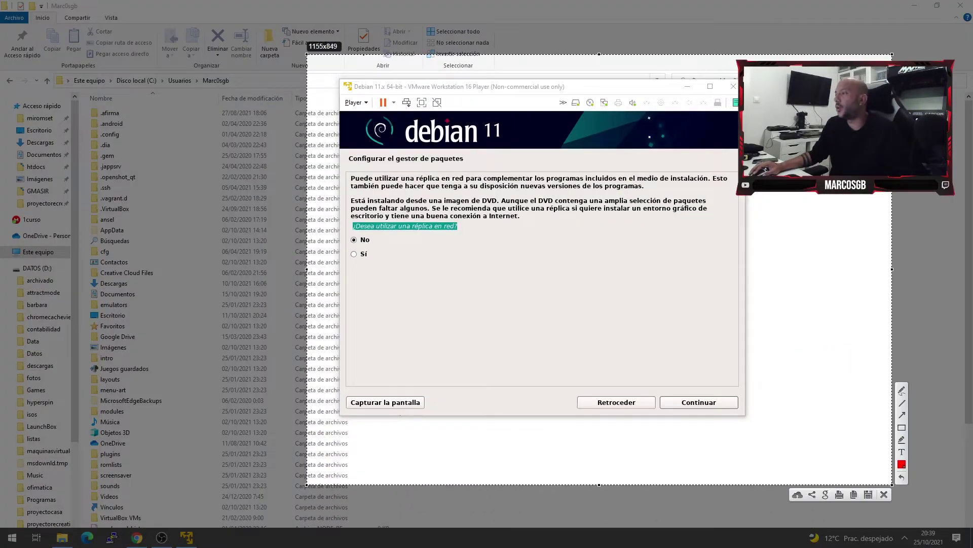
{"action": "left_click_drag", "start_coordinate": [344, 214], "coordinate": [450, 242]}
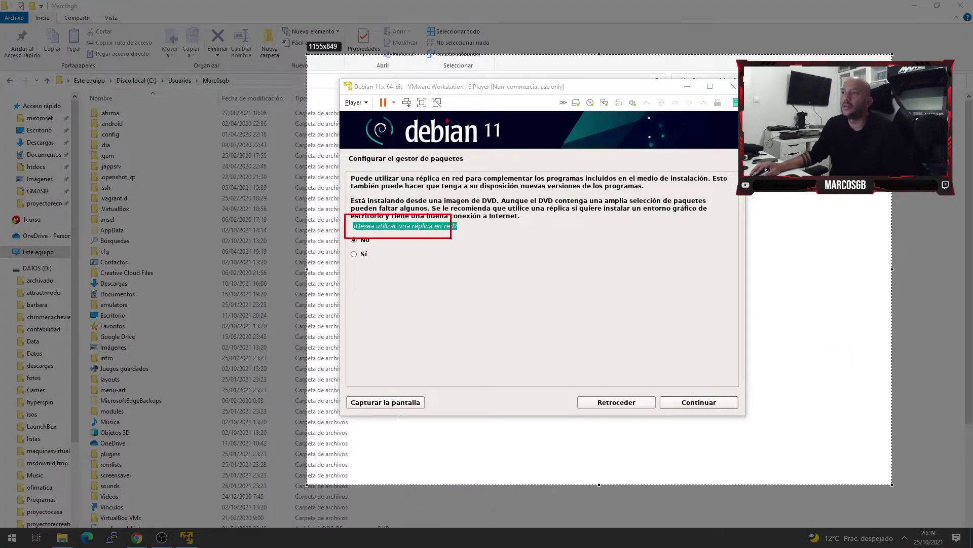
{"action": "key", "text": "ctrl+c"}
{"action": "key", "text": "Down"}
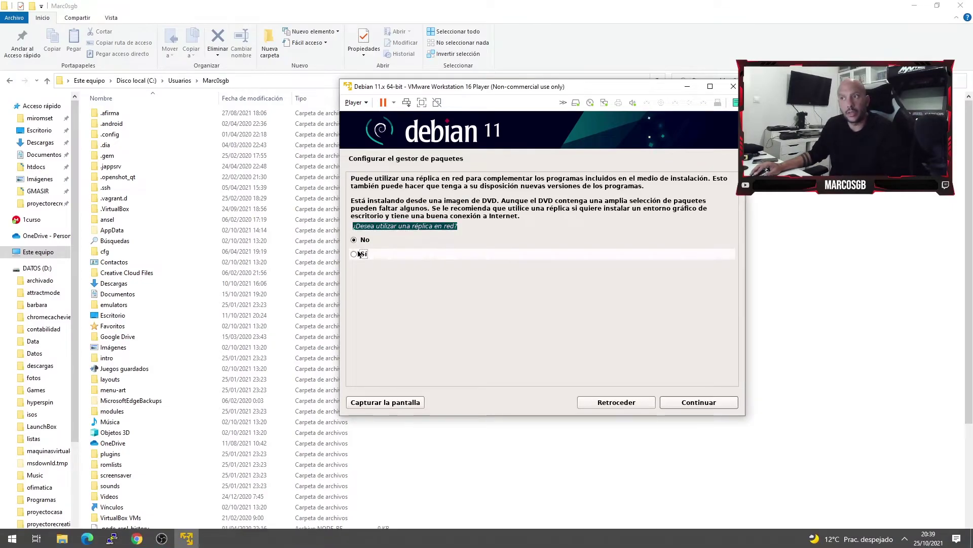
{"action": "left_click", "coordinate": [708, 405]}
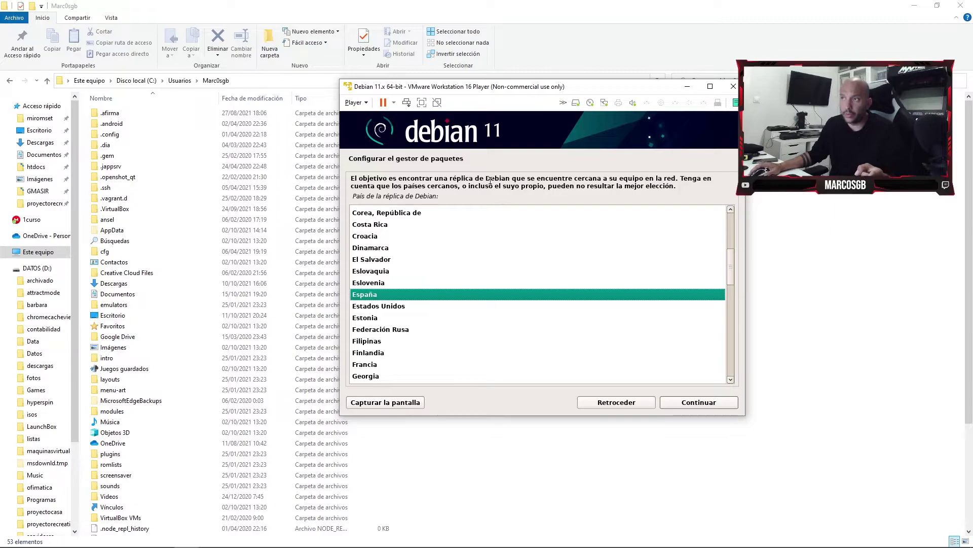
Choose España and deb.debian.org as the mirror with no HTTP proxy.
{"action": "left_click", "coordinate": [707, 407]}
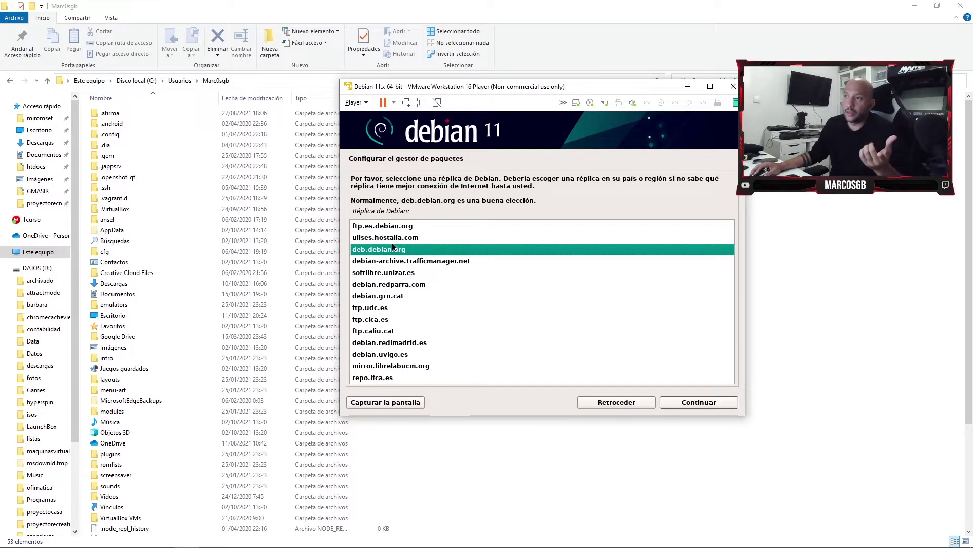
{"action": "left_click", "coordinate": [721, 401]}
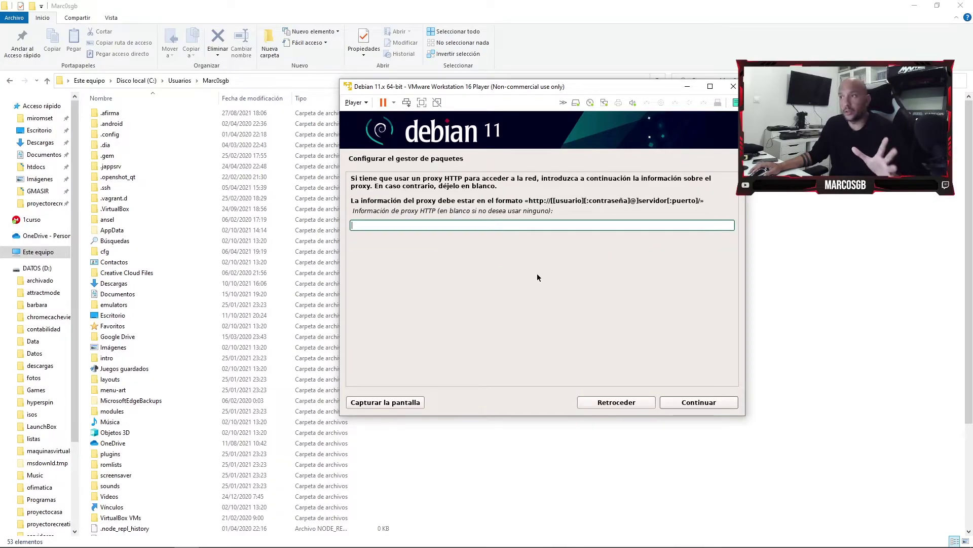
{"action": "left_click", "coordinate": [716, 405]}
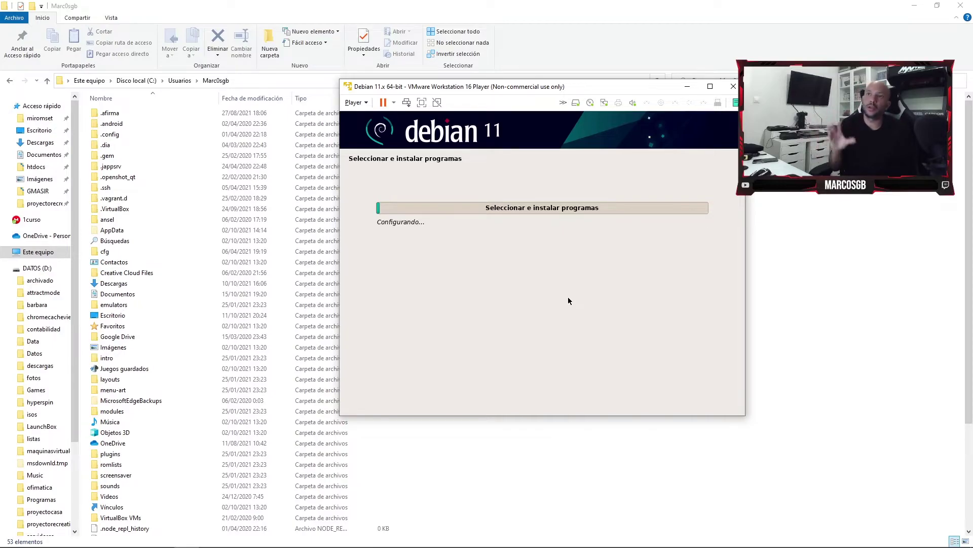
Run the VM maximized in full screen and answer Sí to the popularity-contest survey.
{"action": "left_click", "coordinate": [710, 86]}
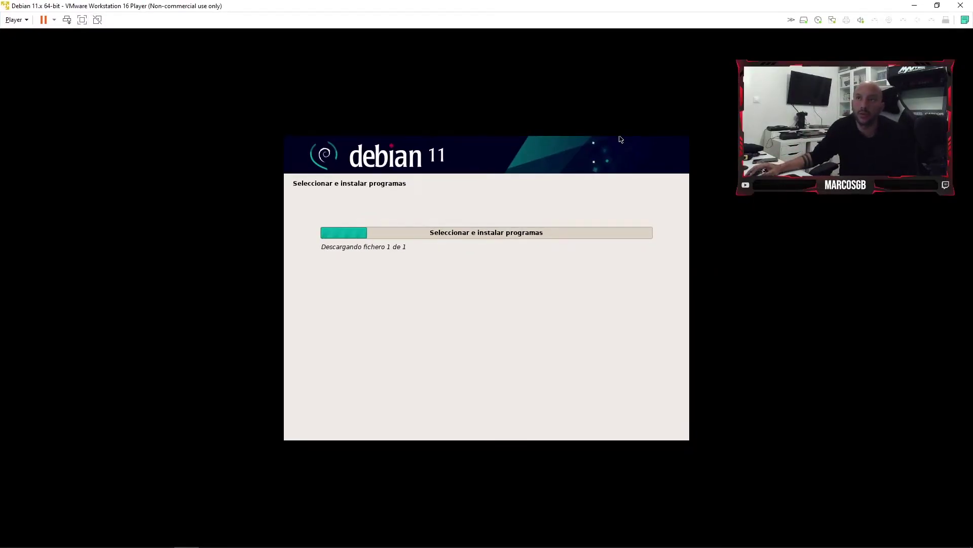
{"action": "left_click", "coordinate": [82, 20]}
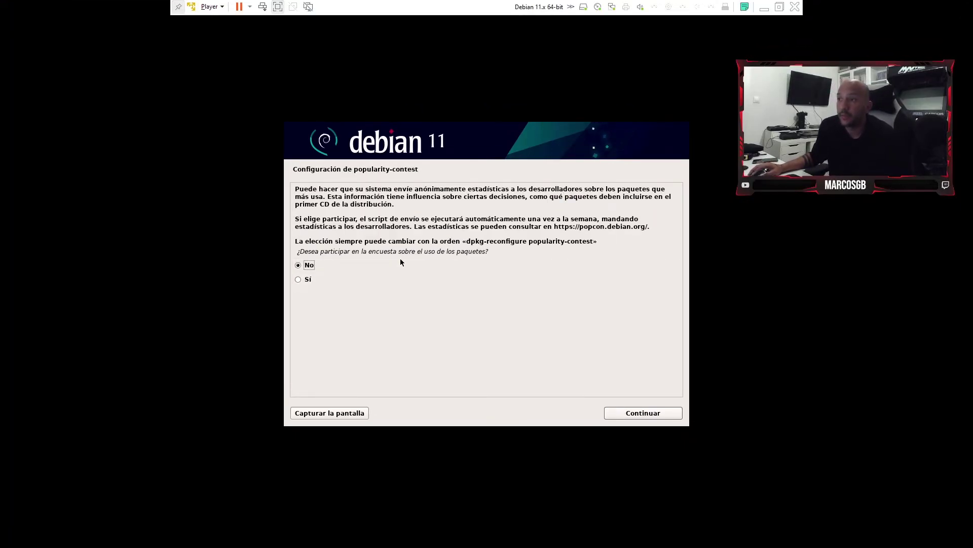
{"action": "left_click", "coordinate": [377, 276]}
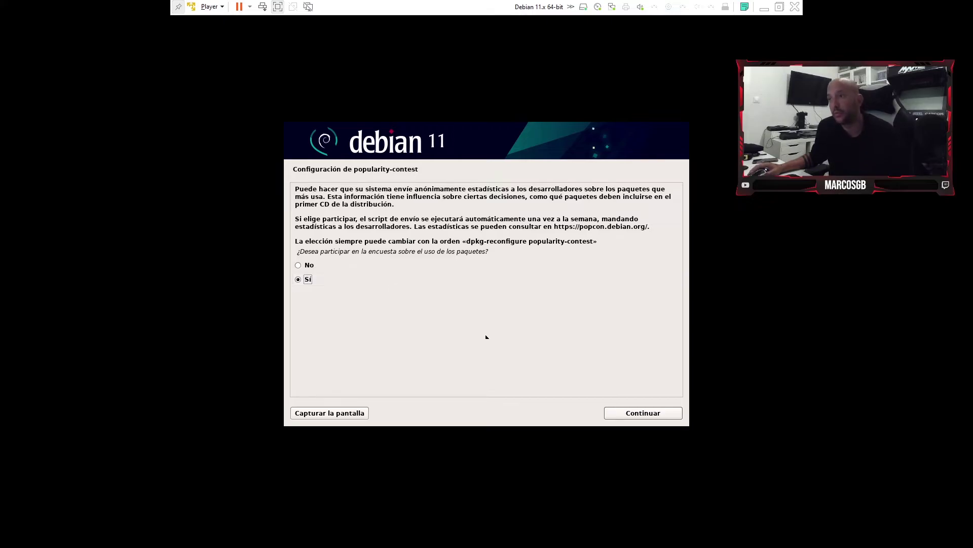
{"action": "left_click", "coordinate": [635, 414]}
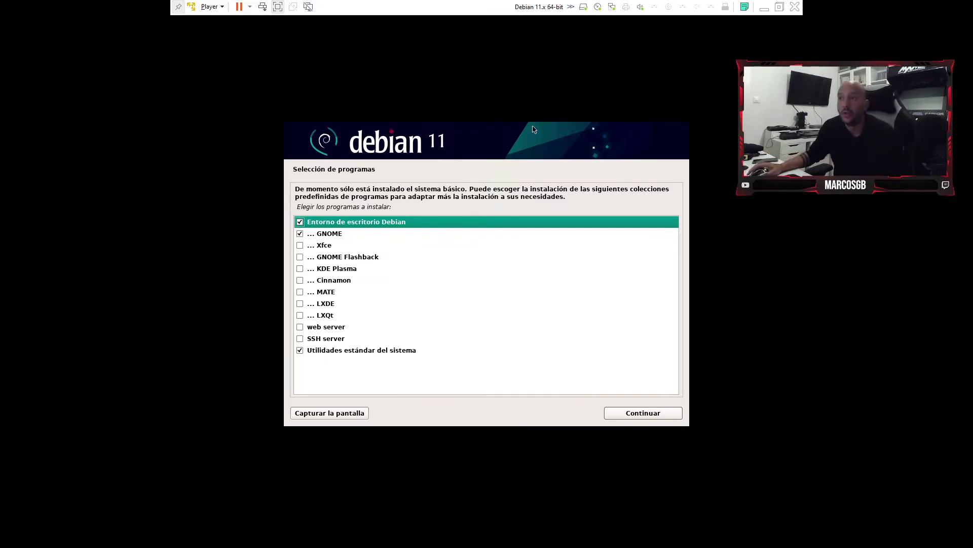
Replace GNOME with Cinnamon in the software selection and start installing the packages.
{"action": "left_click", "coordinate": [300, 234]}
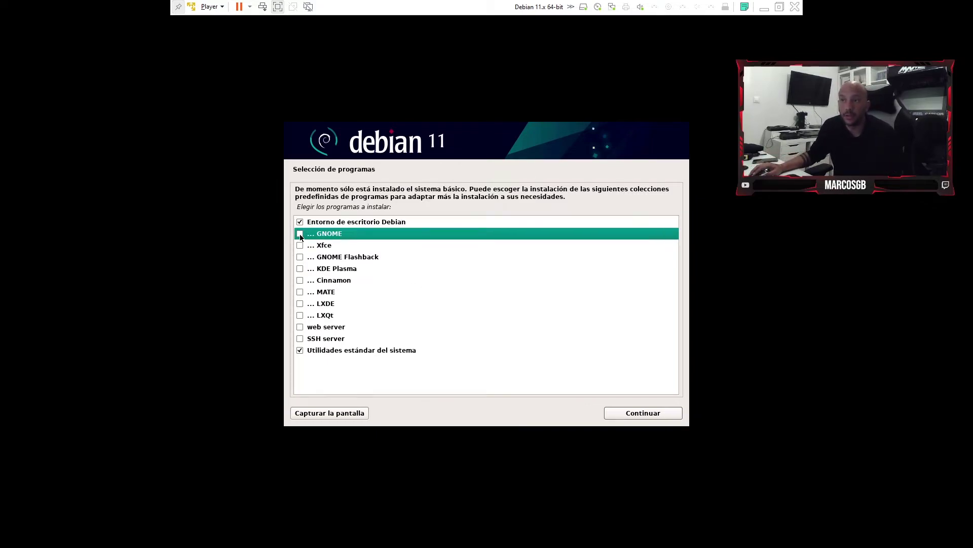
{"action": "left_click", "coordinate": [300, 280]}
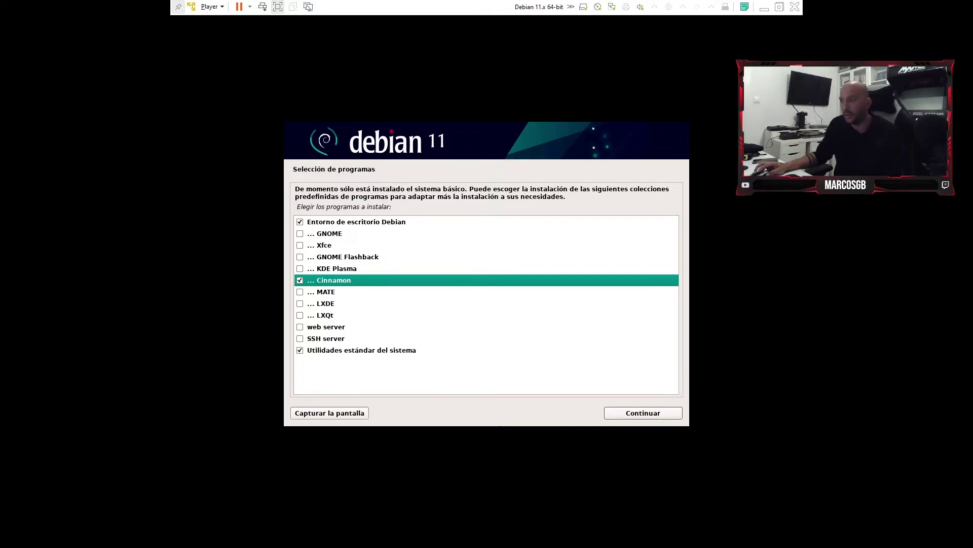
{"action": "left_click", "coordinate": [642, 413]}
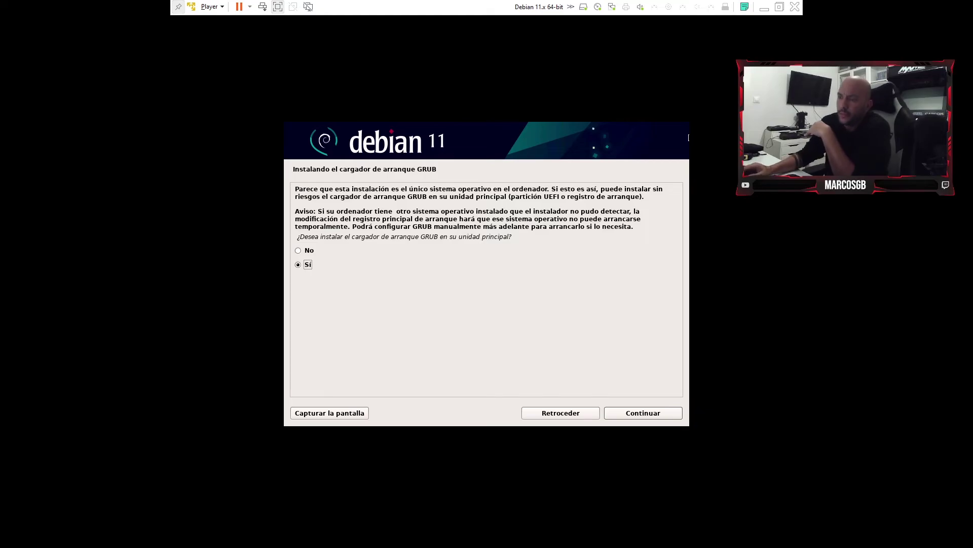
Install GRUB on /dev/sda and finish the installation so the VM restarts.
{"action": "left_click", "coordinate": [647, 412]}
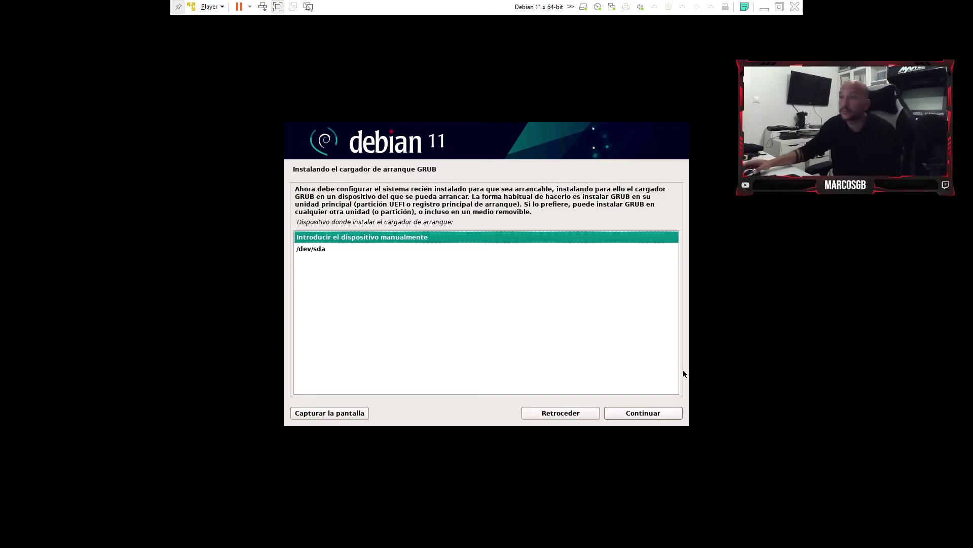
{"action": "left_click", "coordinate": [308, 248]}
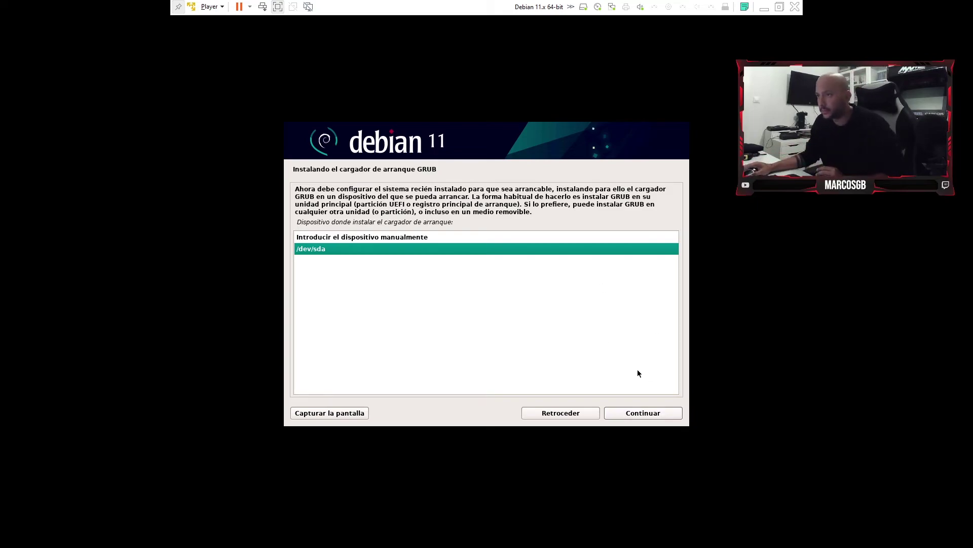
{"action": "left_click", "coordinate": [669, 415]}
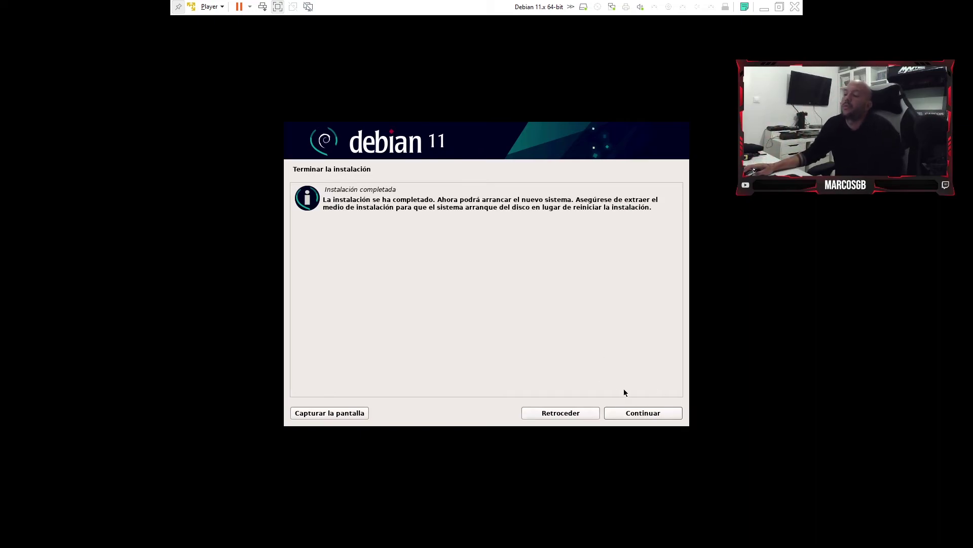
{"action": "left_click", "coordinate": [648, 420]}
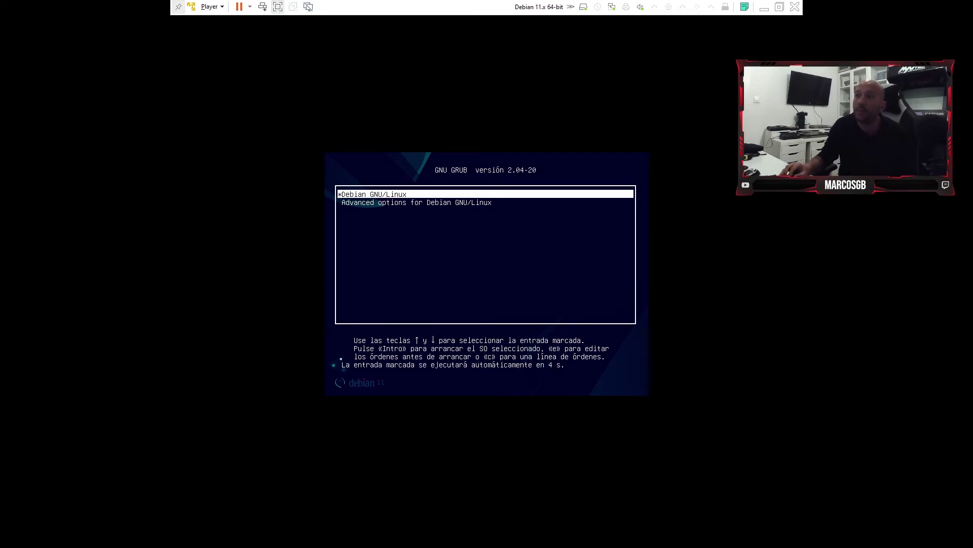
Stop the GRUB countdown and boot the Debian GNU/Linux entry.
{"action": "key", "text": "Down"}
{"action": "key", "text": "Up"}
{"action": "key", "text": "Return"}
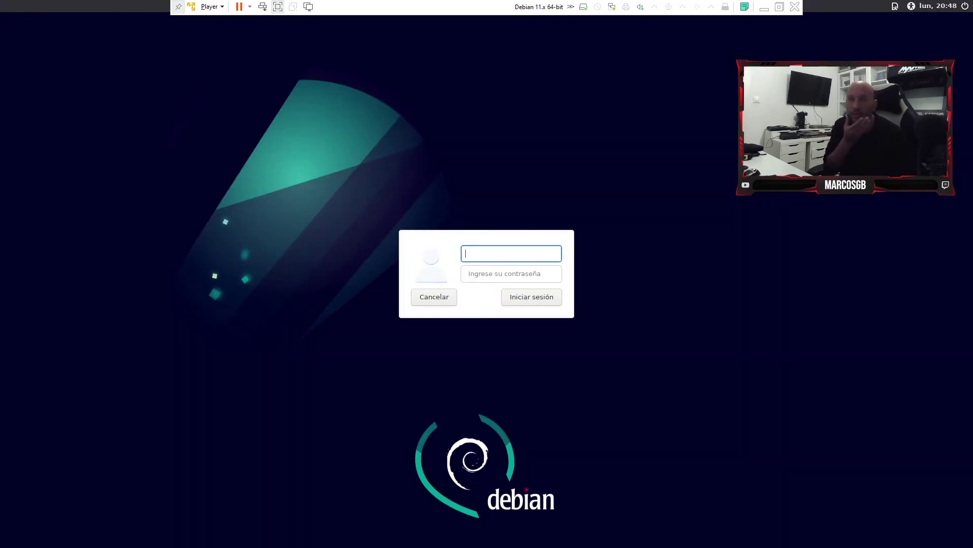
Enter the account's username and password and attempt to log in twice, which fails.
{"action": "type", "text": "Marc0sgb"}
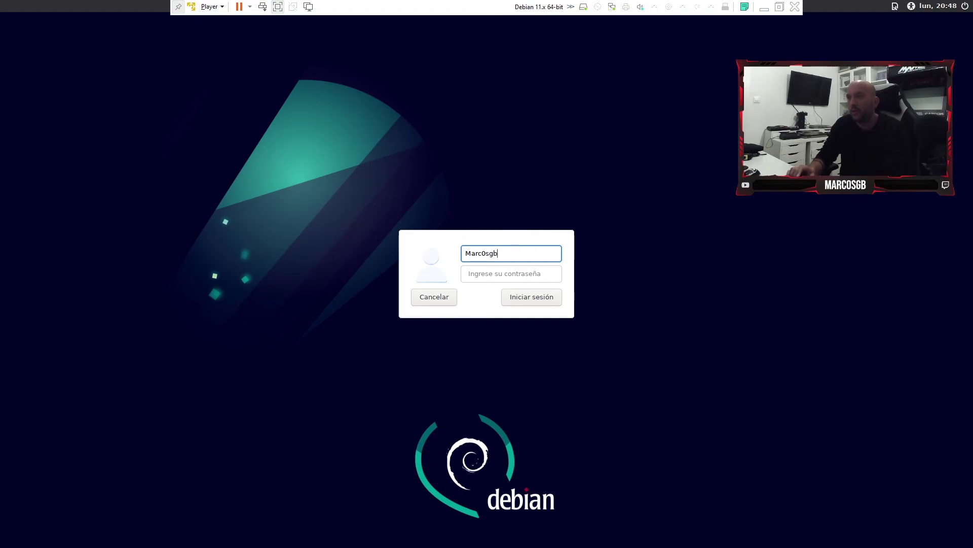
{"action": "key", "text": "Tab"}
{"action": "type", "text": "••••••"}
{"action": "key", "text": "Return"}
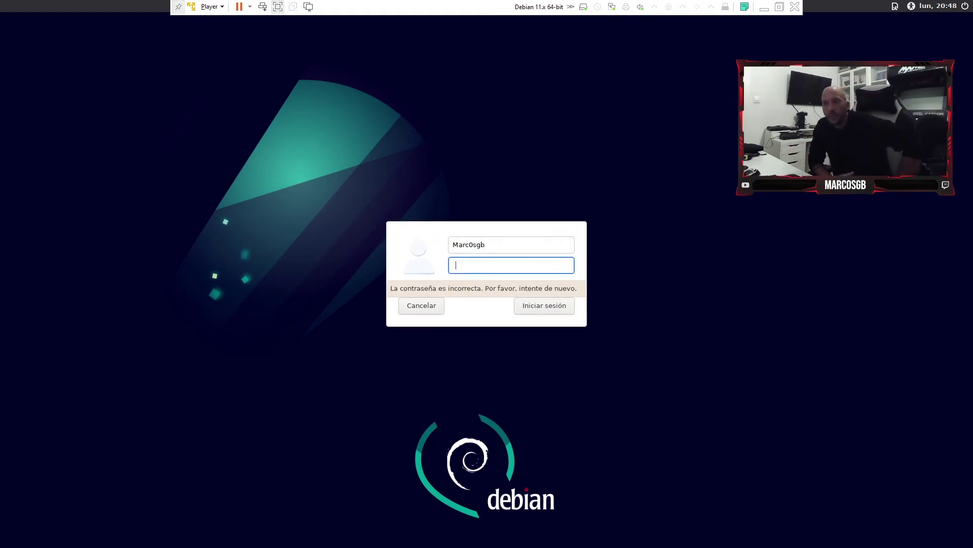
{"action": "type", "text": "••••••"}
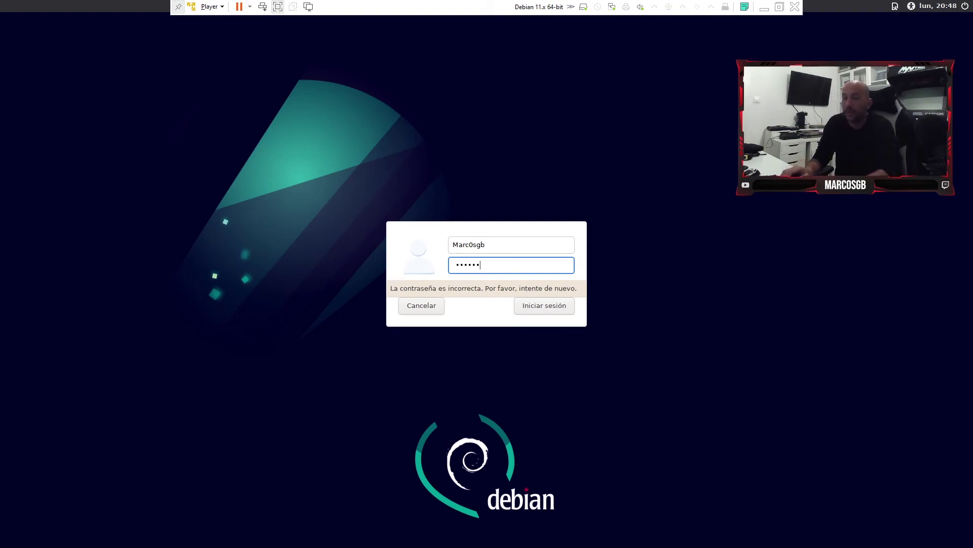
{"action": "key", "text": "Return"}
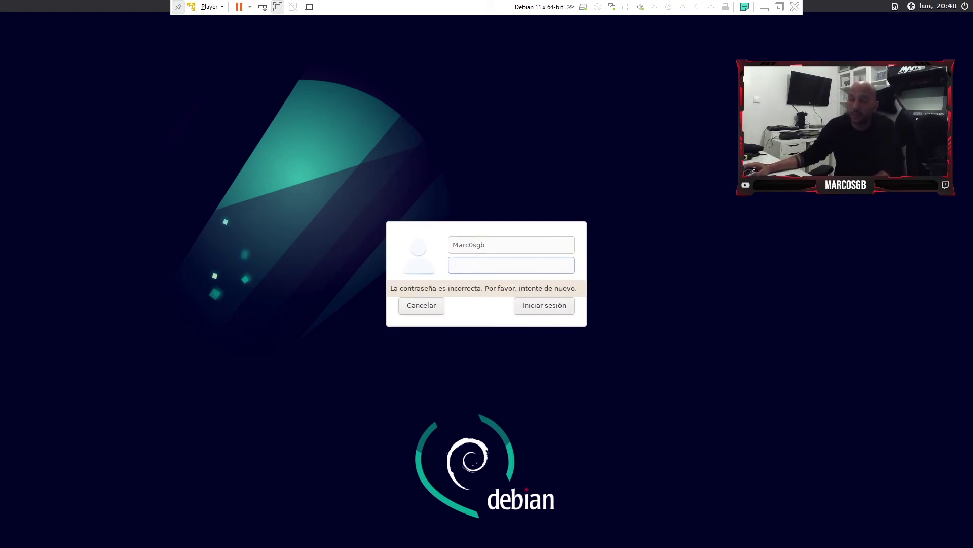
Correct the username's capital M to lowercase and log in to the Cinnamon desktop.
{"action": "left_click", "coordinate": [454, 244]}
{"action": "key", "text": "BackSpace"}
{"action": "type", "text": "m"}
{"action": "left_click", "coordinate": [456, 264]}
{"action": "type", "text": "••••••"}
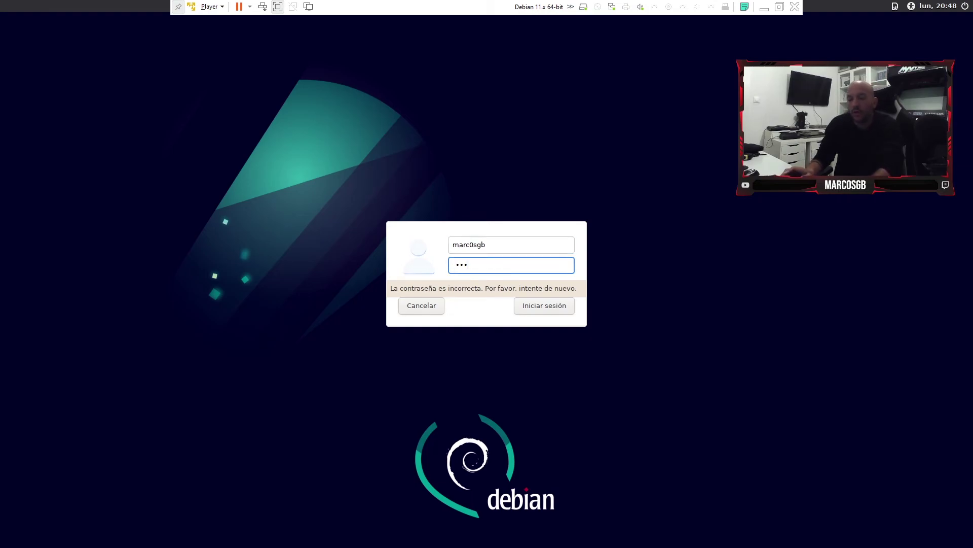
{"action": "key", "text": "Return"}
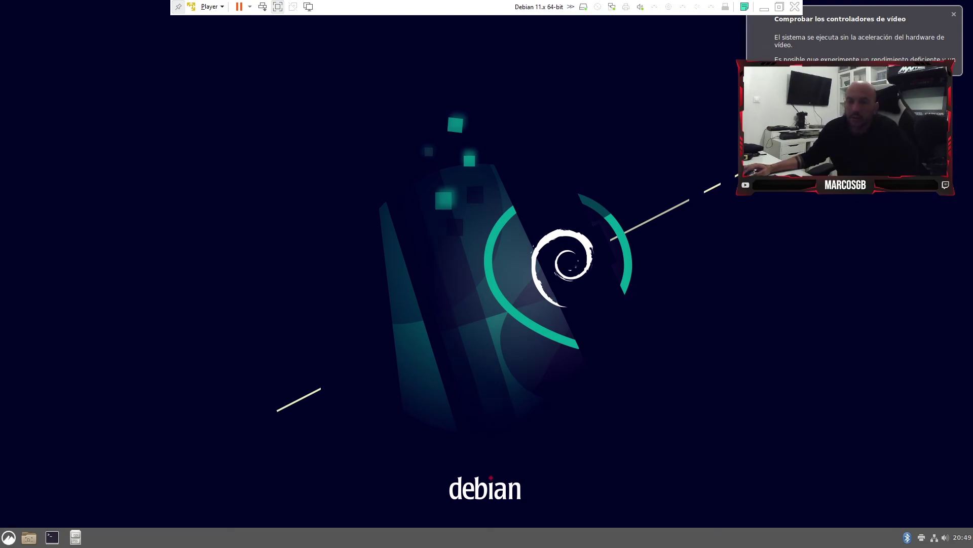
{"action": "key", "text": "super"}
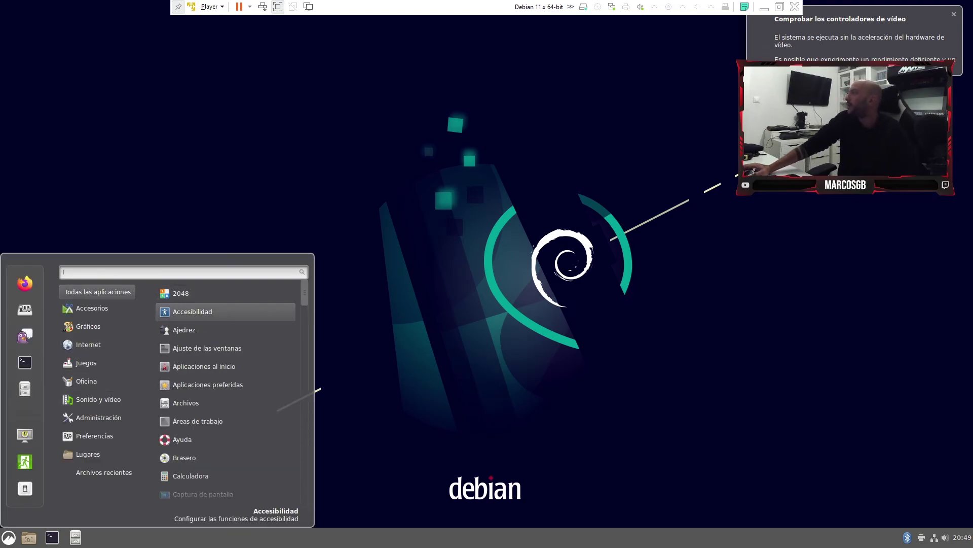
{"action": "mouse_move", "coordinate": [97, 327]}
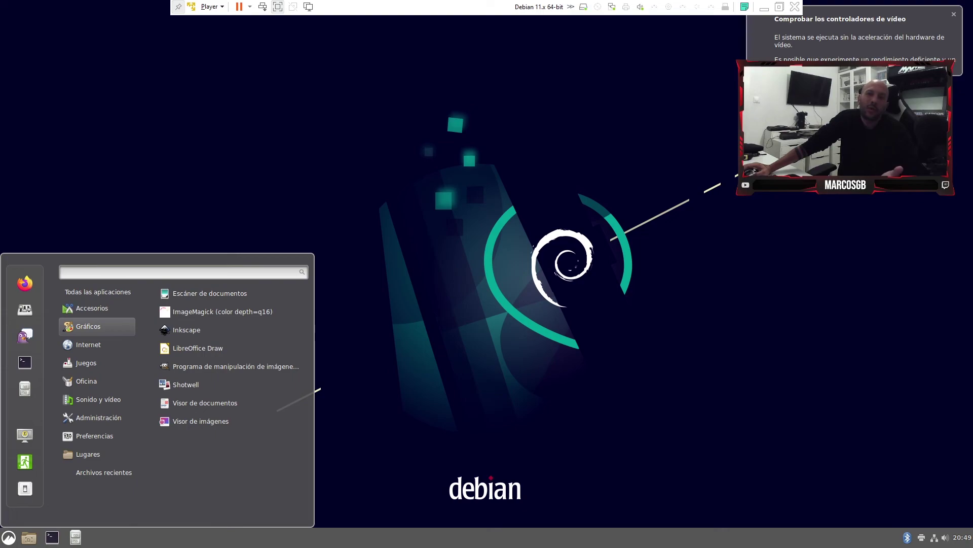
{"action": "key", "text": "super"}
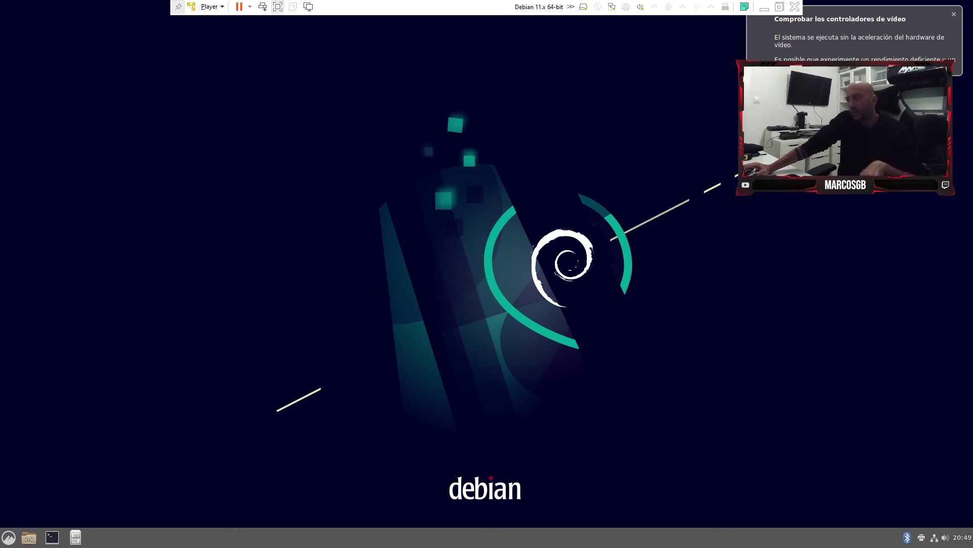
{"action": "key", "text": "super"}
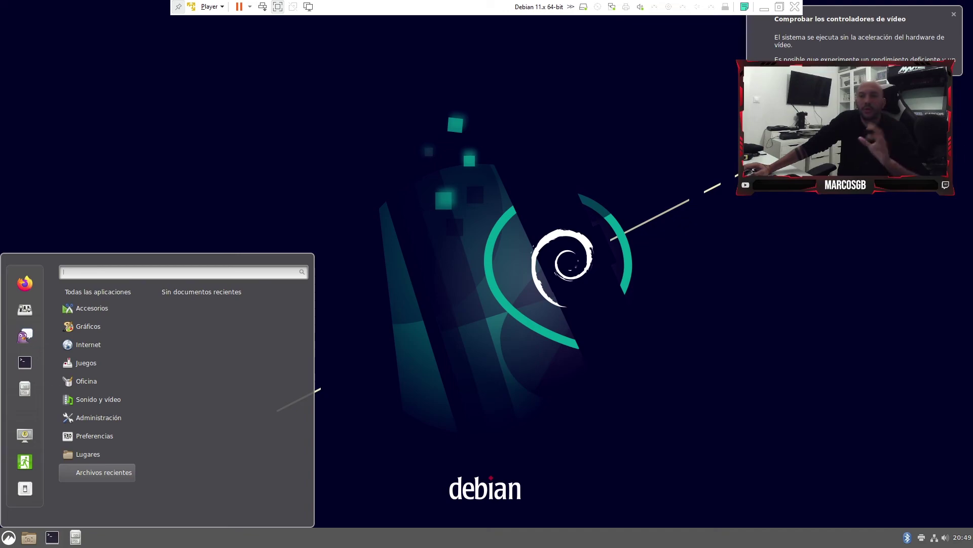
{"action": "key", "text": "Escape"}
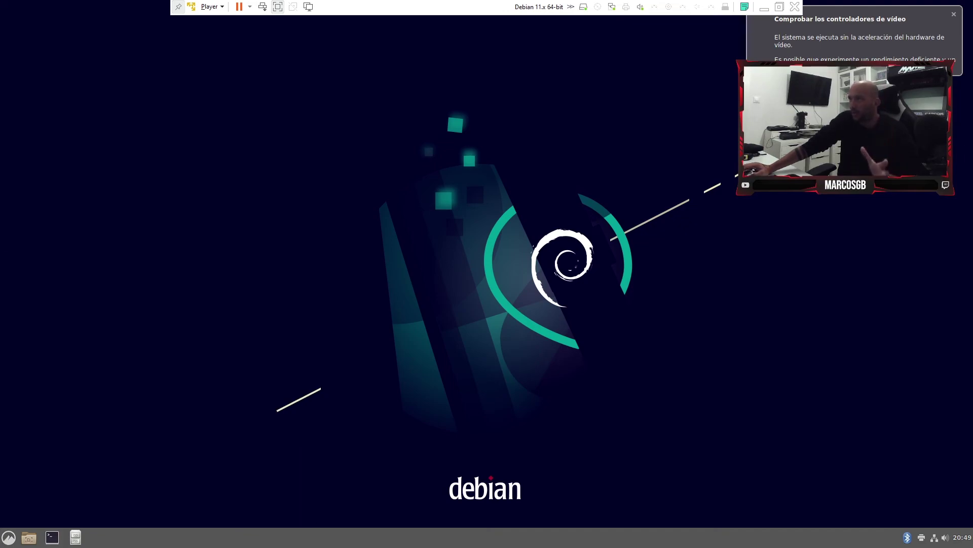